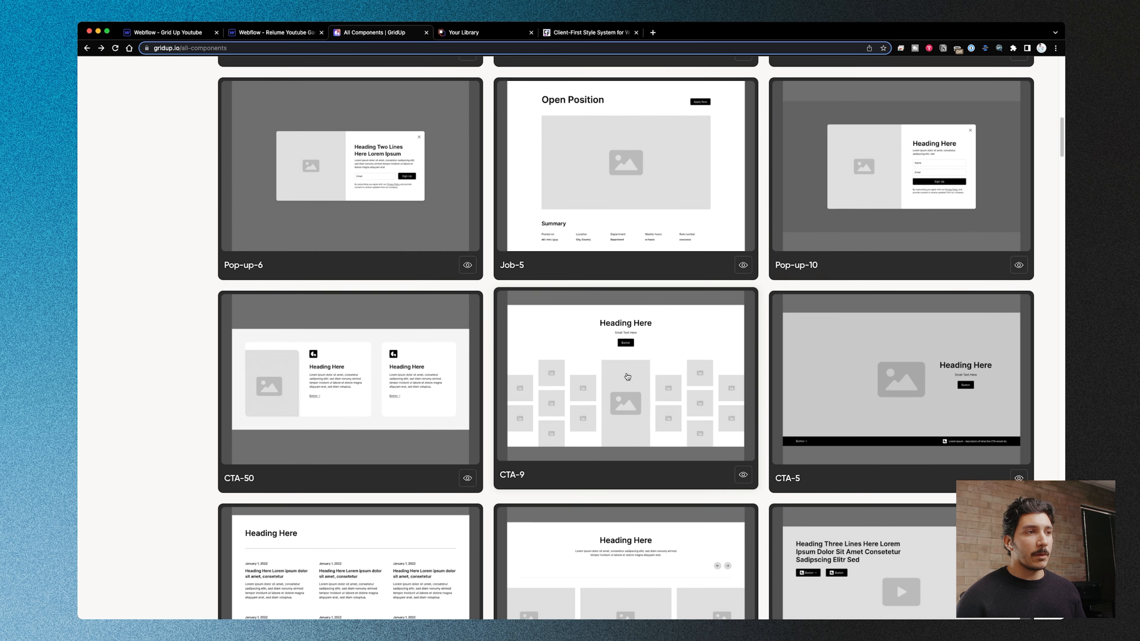
- Browse the layout previews in the GridUp component library
scroll(637, 364, "down", 5)
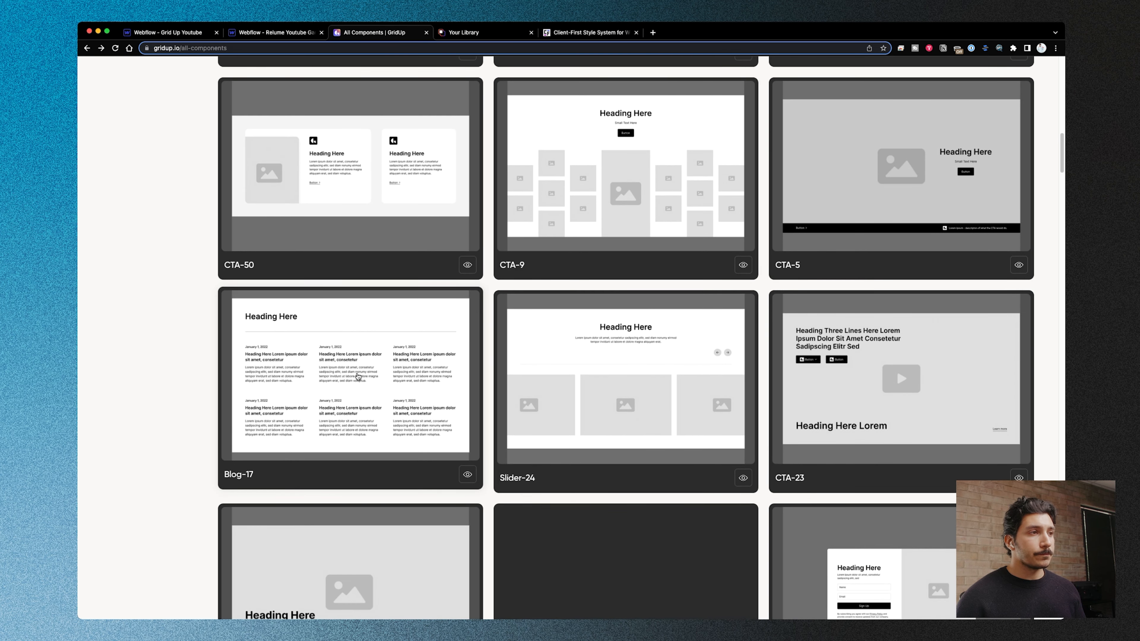
scroll(358, 376, "down", 6)
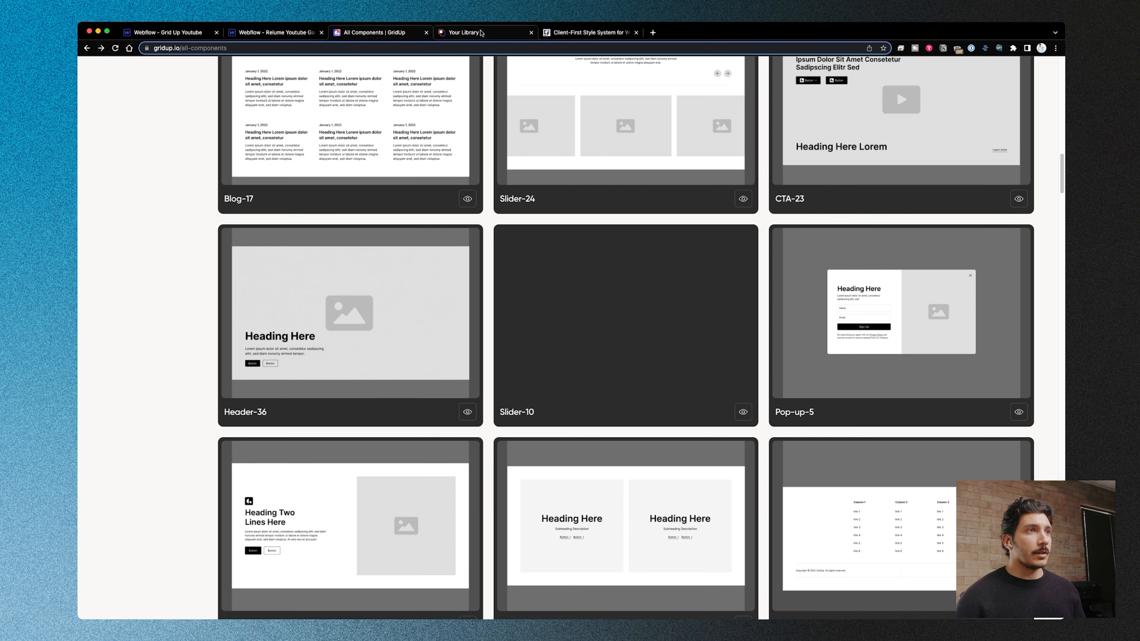
scroll(512, 309, "down", 7)
scroll(513, 309, "down", 10)
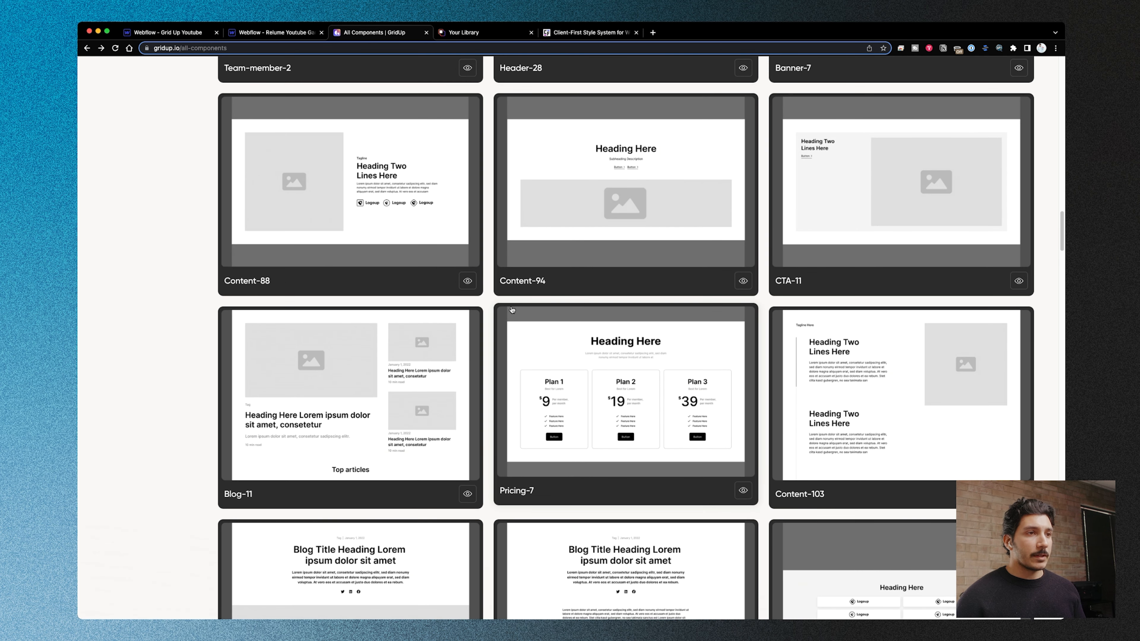
- Switch to the Grid Up Youtube project in Webflow and open the GridUp Site Builder
left_click(163, 33)
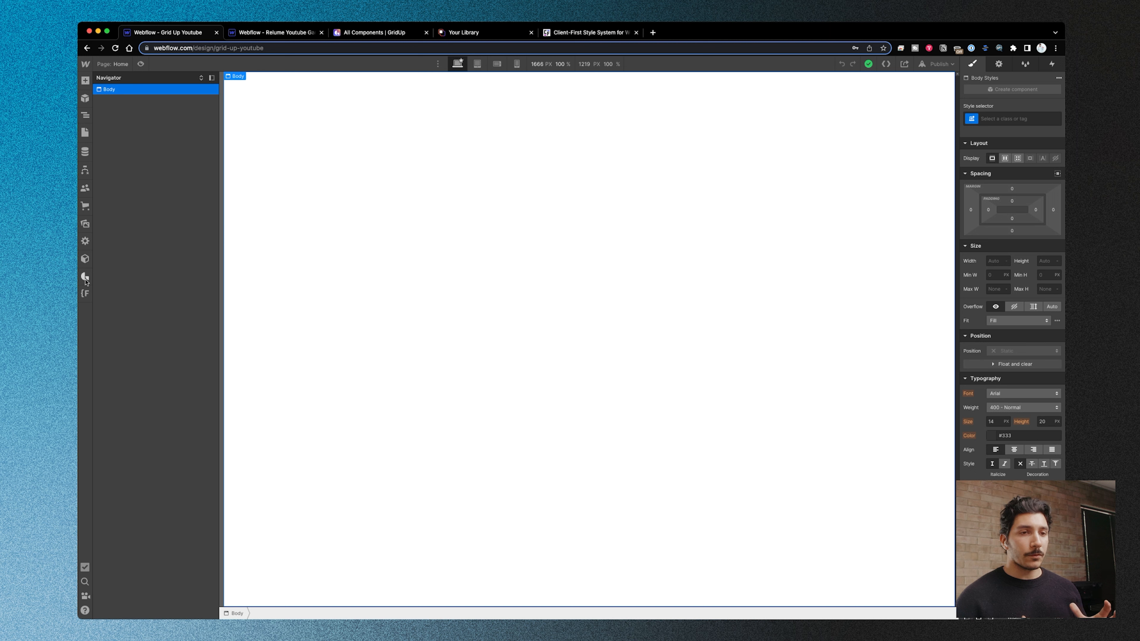
left_click(85, 132)
left_click(390, 227)
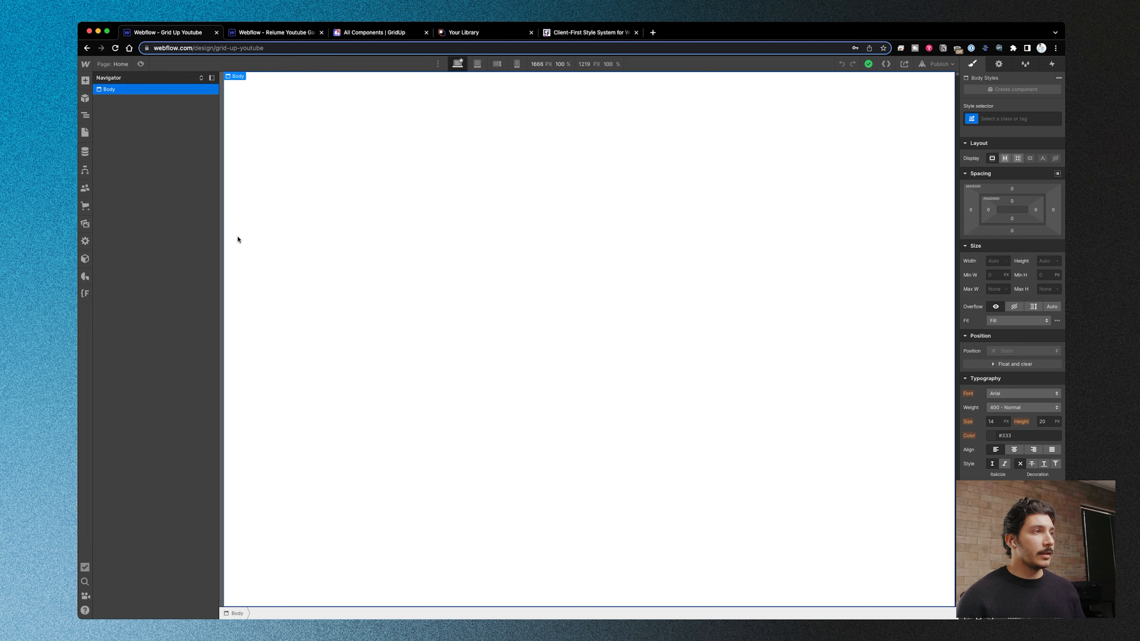
left_click(85, 277)
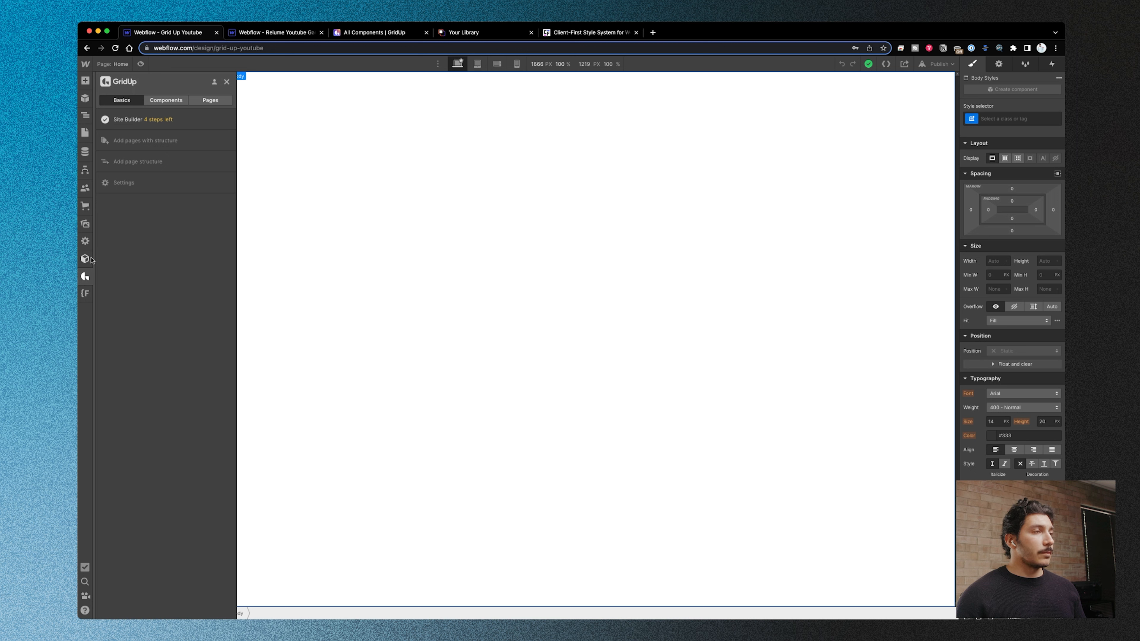
left_click(140, 126)
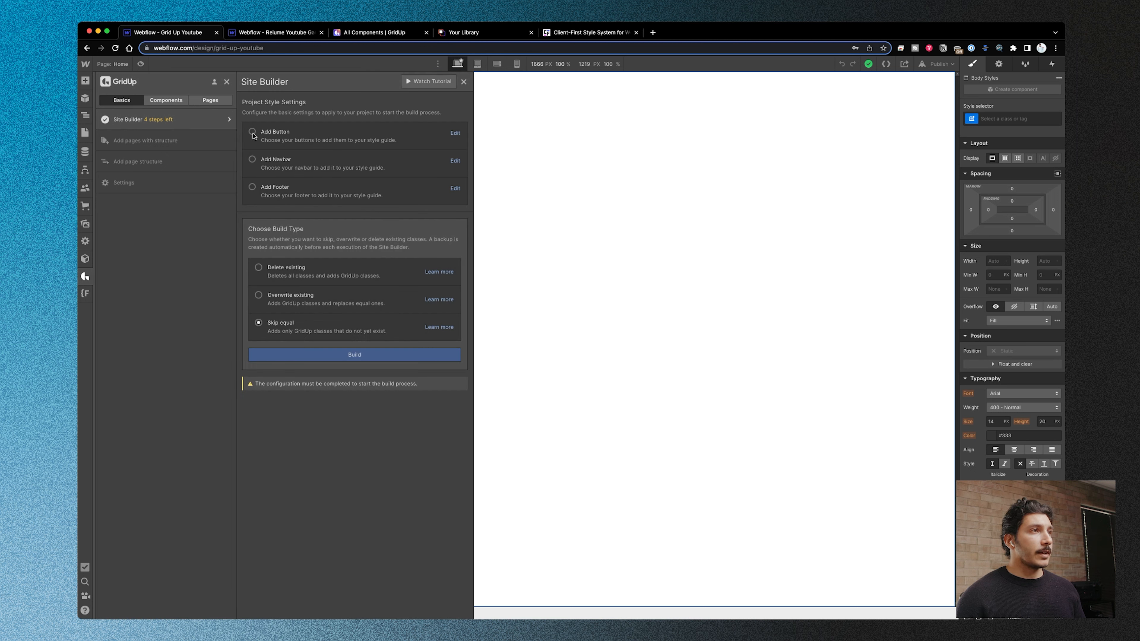
- Assign Button-set-14 as the project's primary button in the Site Builder's button settings
left_click(454, 134)
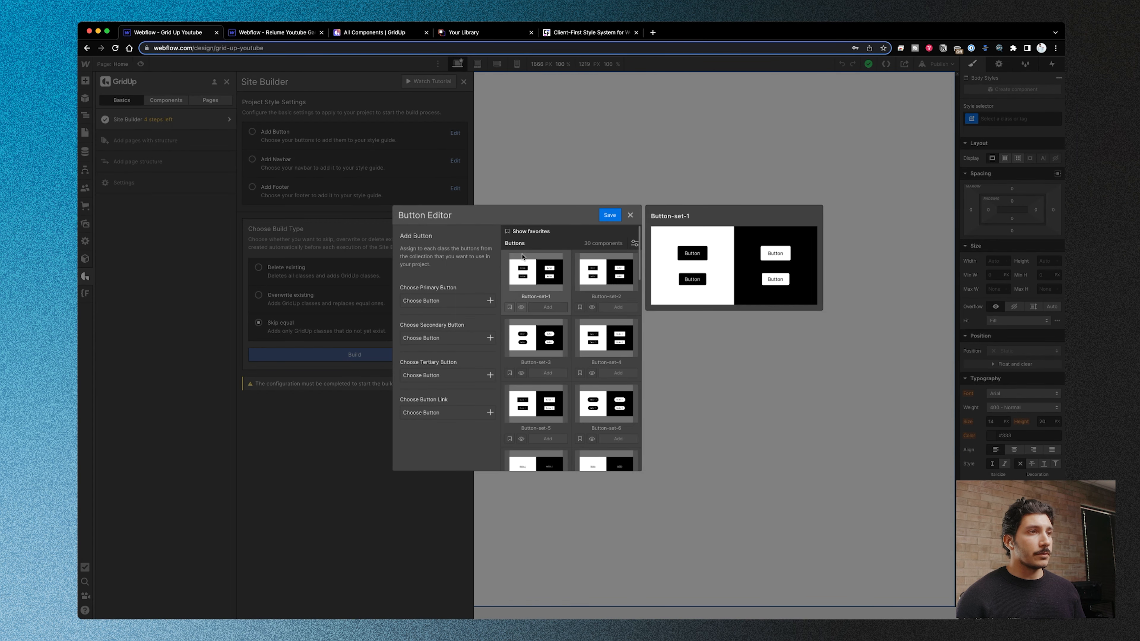
mouse_move(568, 340)
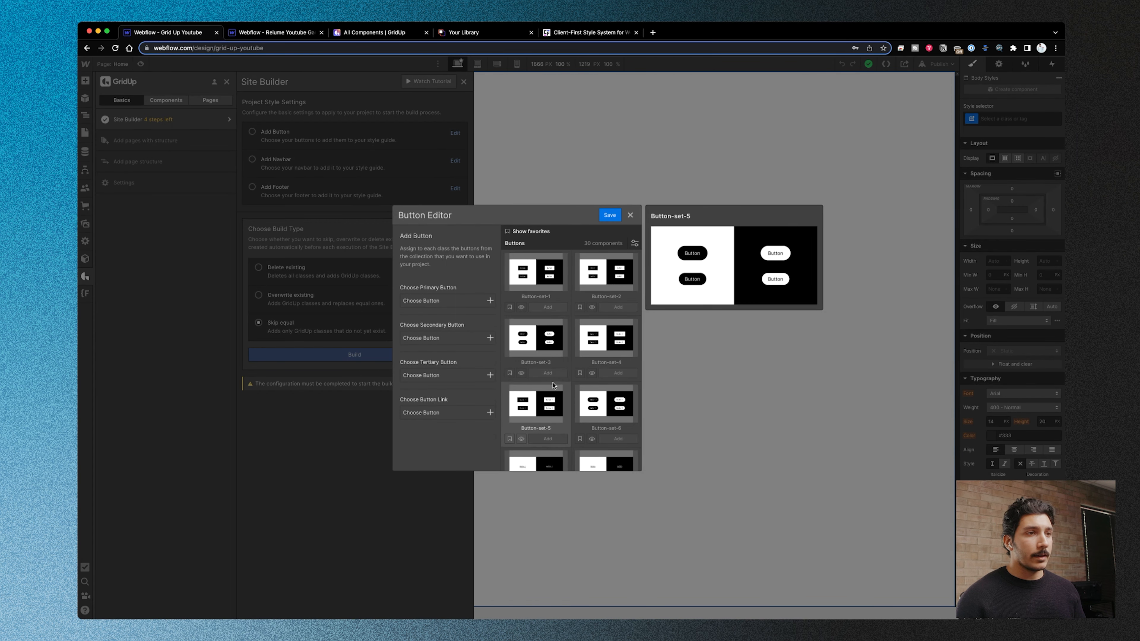
scroll(543, 345, "down", 2)
scroll(606, 359, "down", 4)
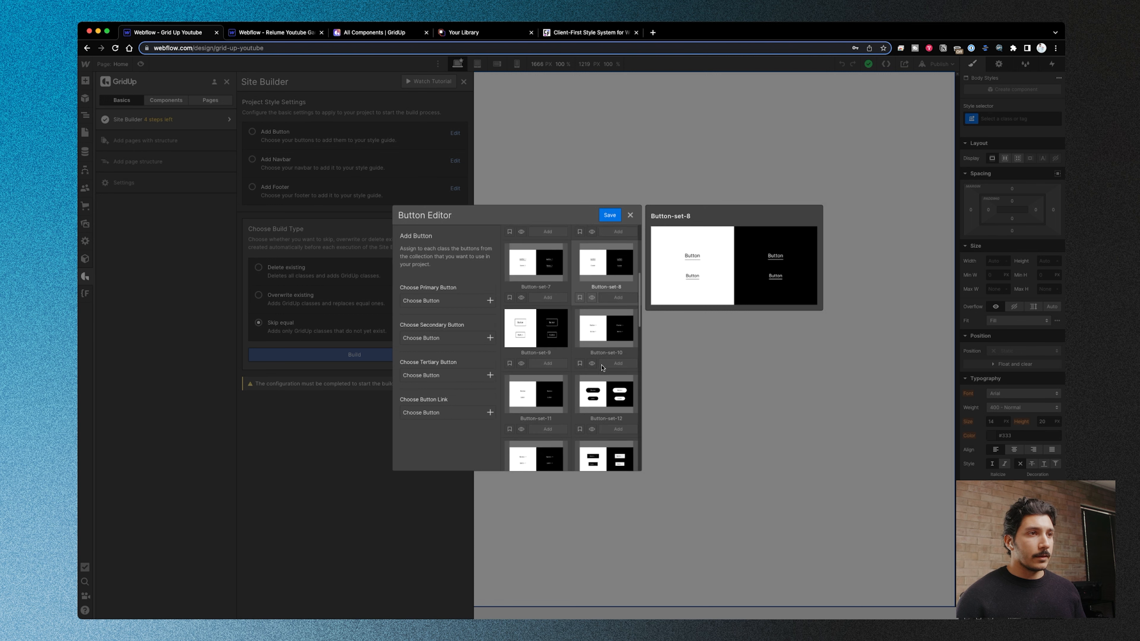
scroll(613, 417, "down", 1)
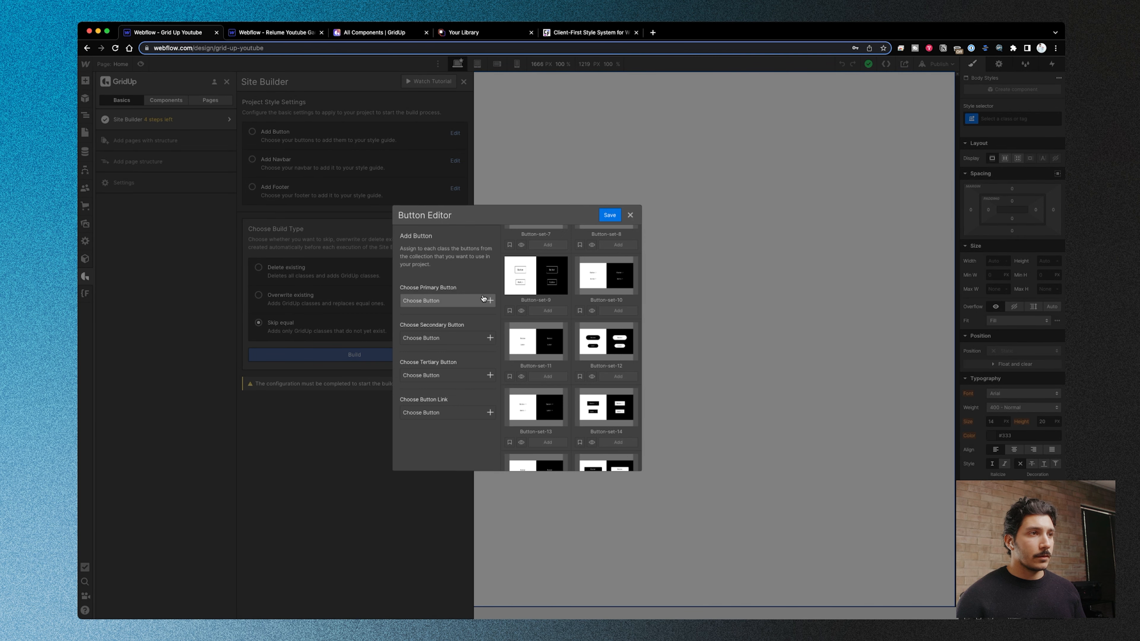
left_click(465, 303)
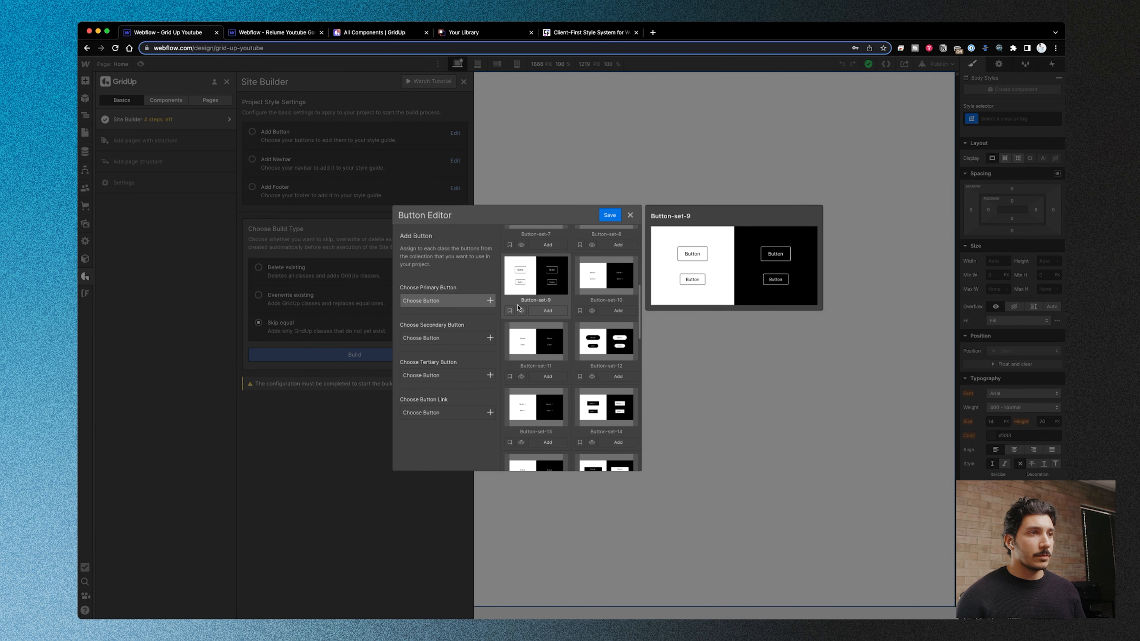
left_click(613, 443)
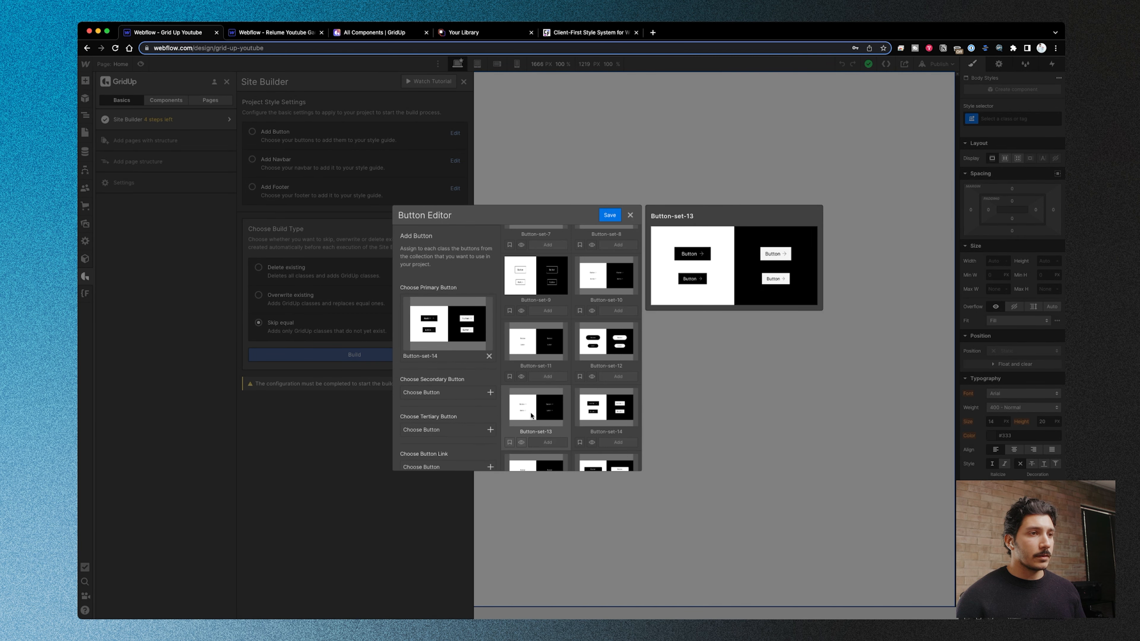
- Assign Button-set-28 as the project's secondary button
left_click(467, 395)
scroll(606, 360, "down", 5)
mouse_move(605, 346)
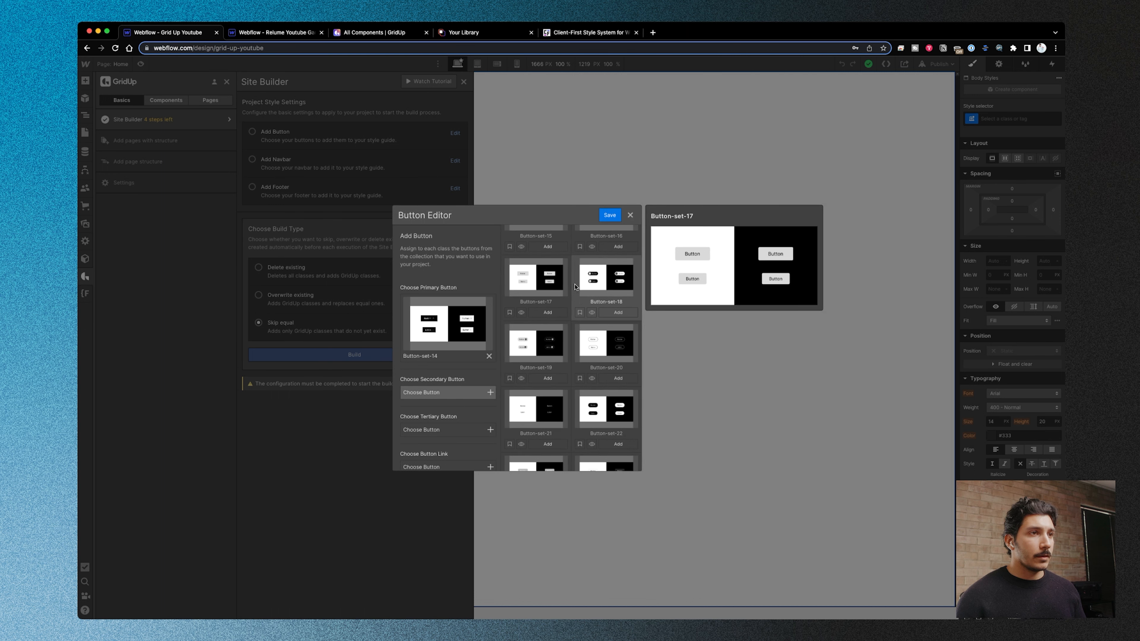
scroll(601, 402, "down", 2)
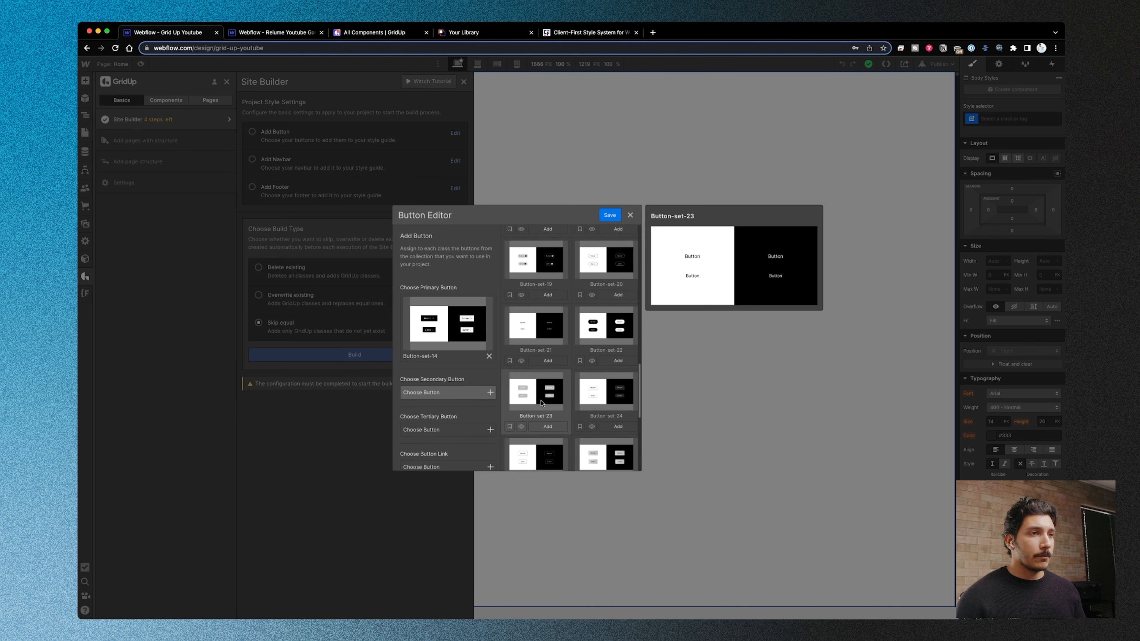
scroll(606, 401, "down", 3)
left_click(617, 415)
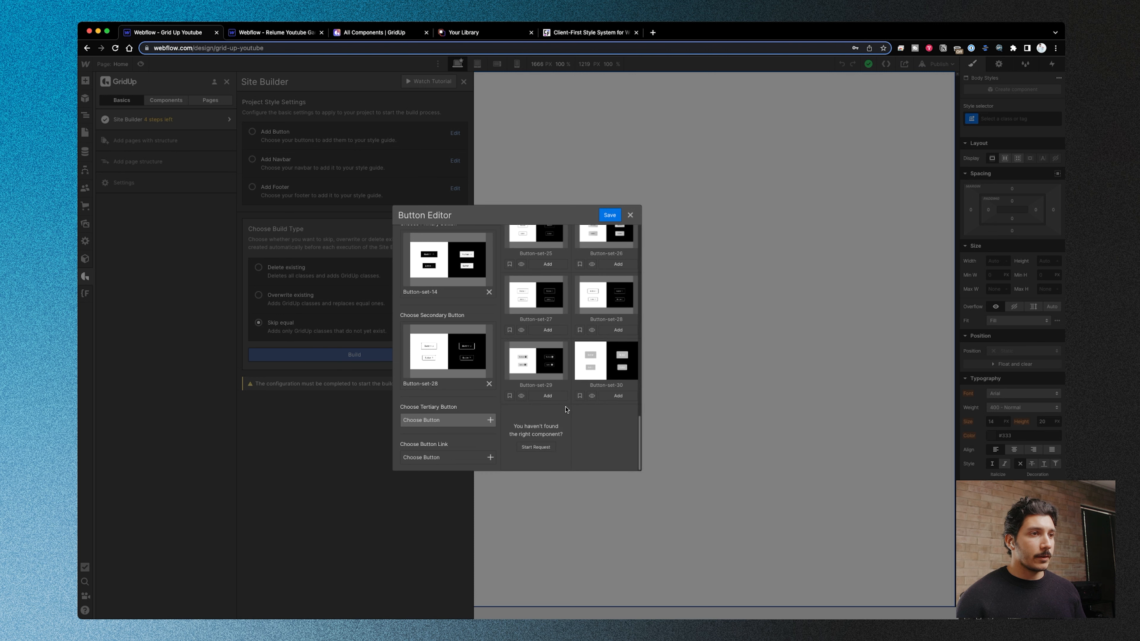
- Assign Button-set-15 as the project's tertiary button
scroll(546, 364, "up", 2)
scroll(546, 364, "up", 4)
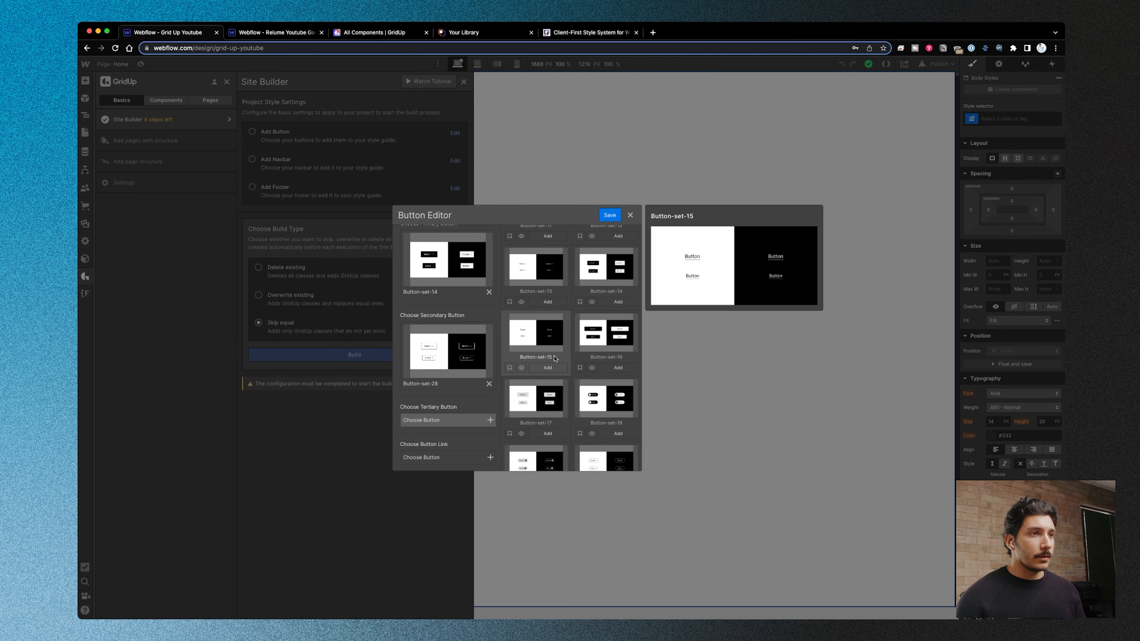
left_click(548, 362)
- Assign Button-set-13 as the button link style and save the button configuration
scroll(461, 448, "down", 1)
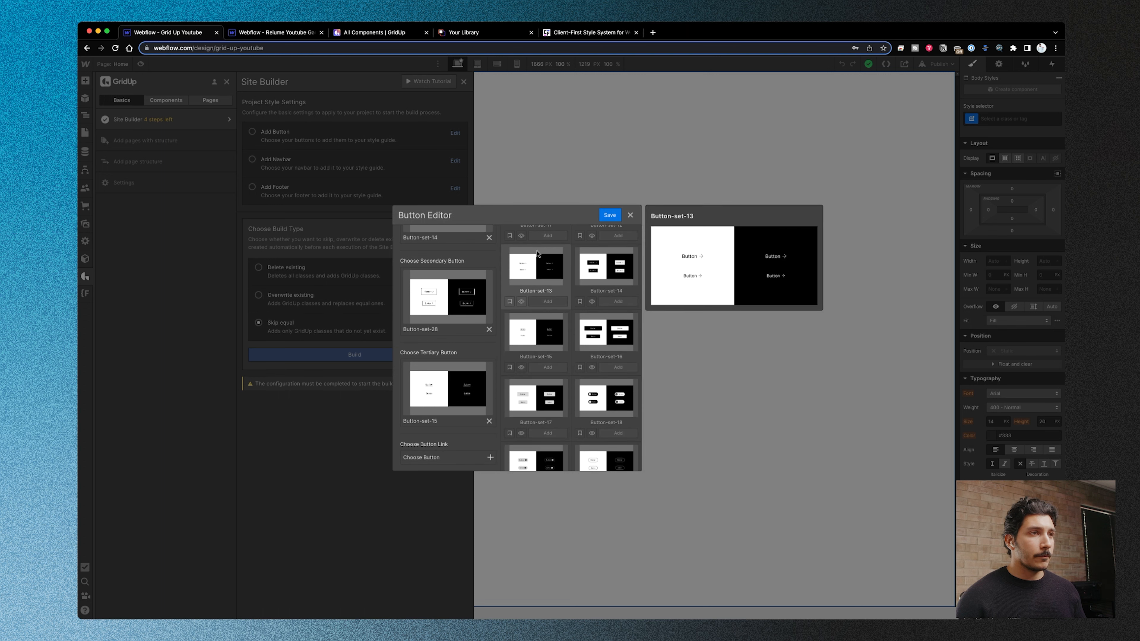
mouse_move(534, 288)
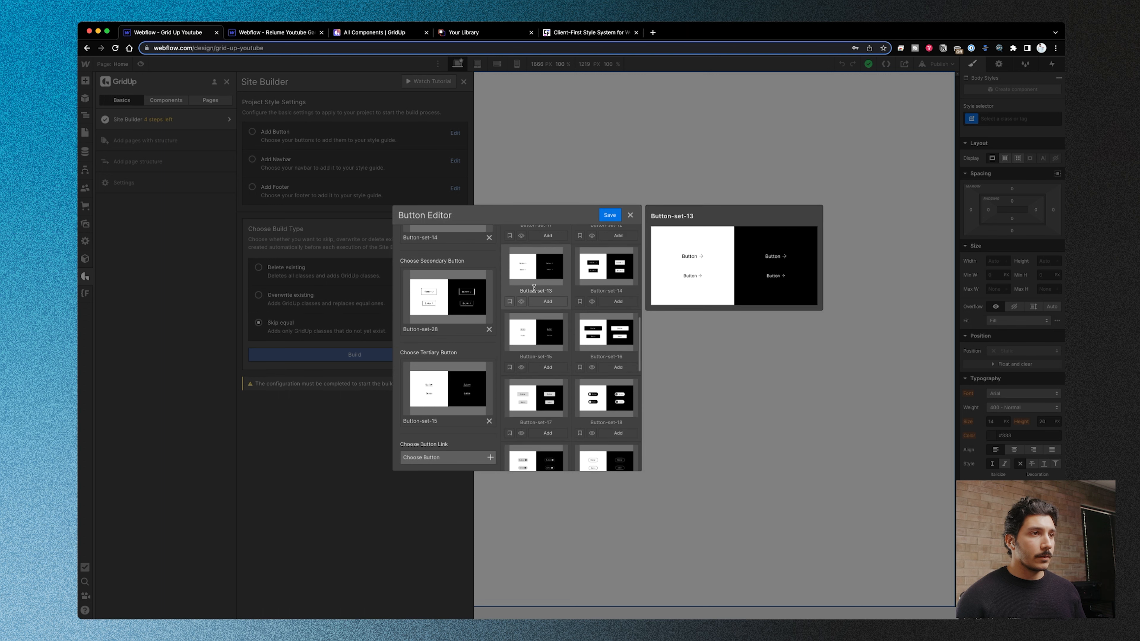
left_click(614, 218)
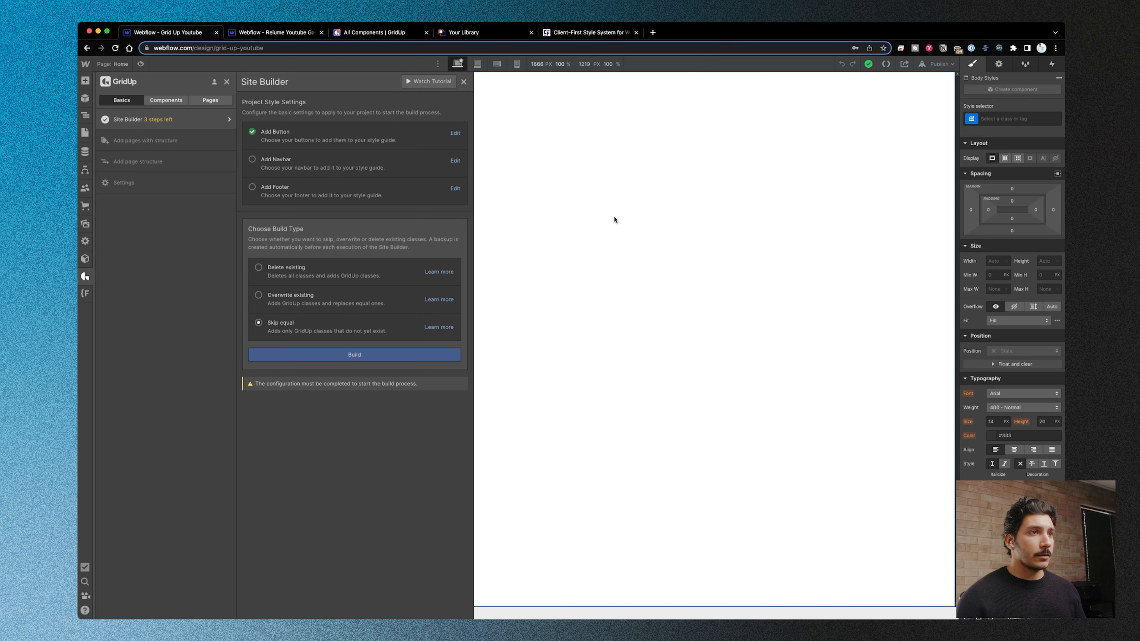
- Choose Navbar-1 as the project's navbar in the Site Builder and save the selection
left_click(454, 161)
mouse_move(553, 293)
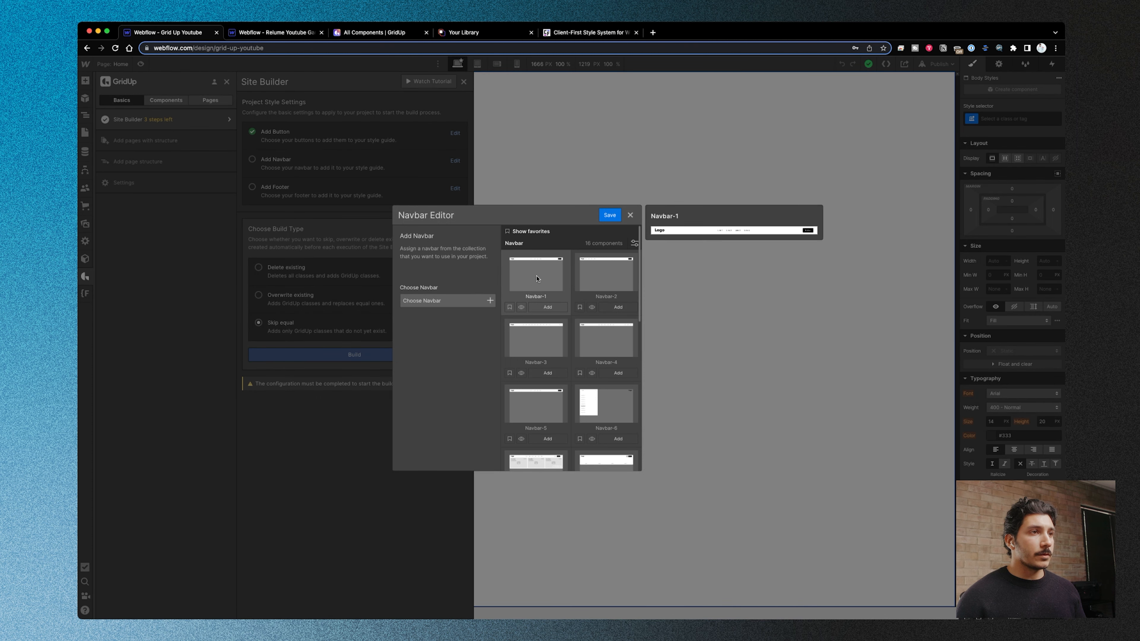
scroll(557, 341, "down", 5)
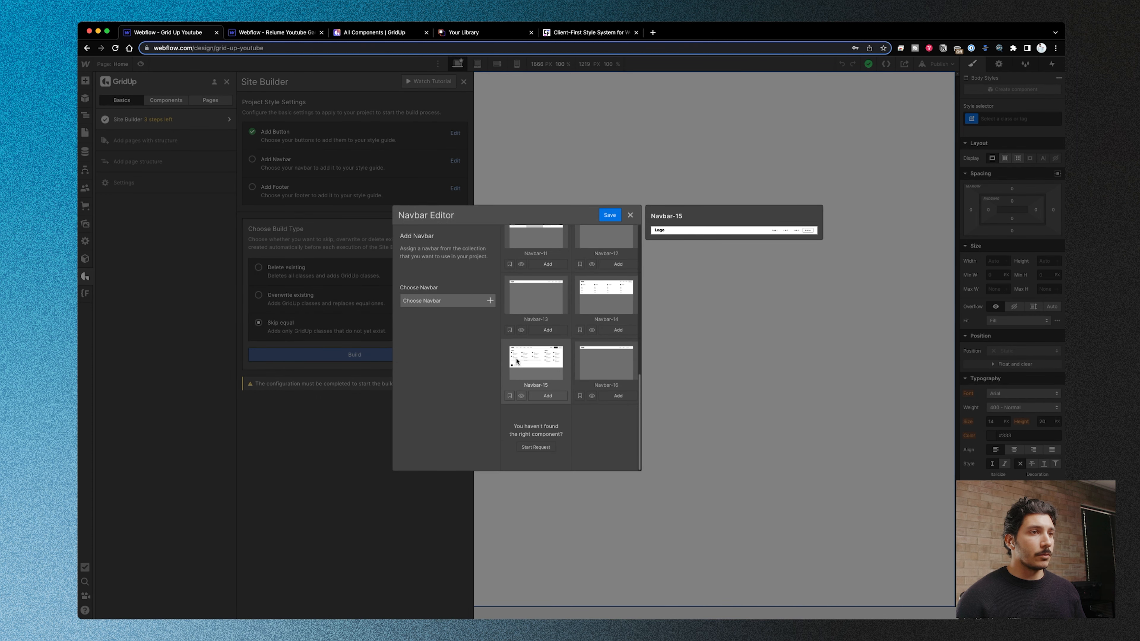
mouse_move(534, 382)
scroll(536, 356, "up", 5)
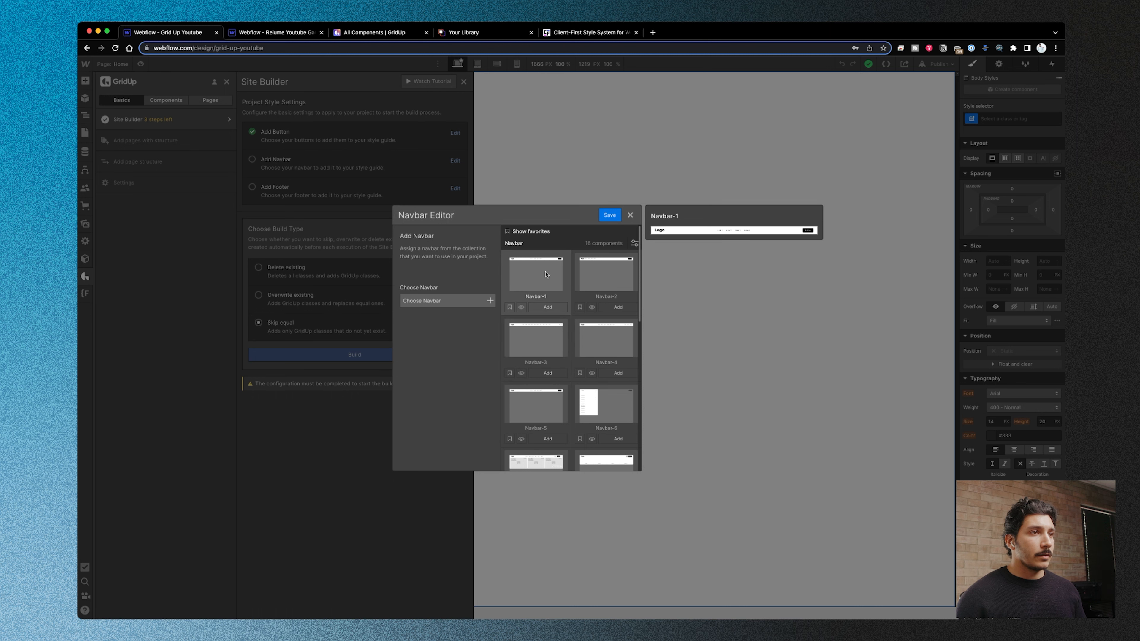
left_click(547, 307)
left_click(610, 215)
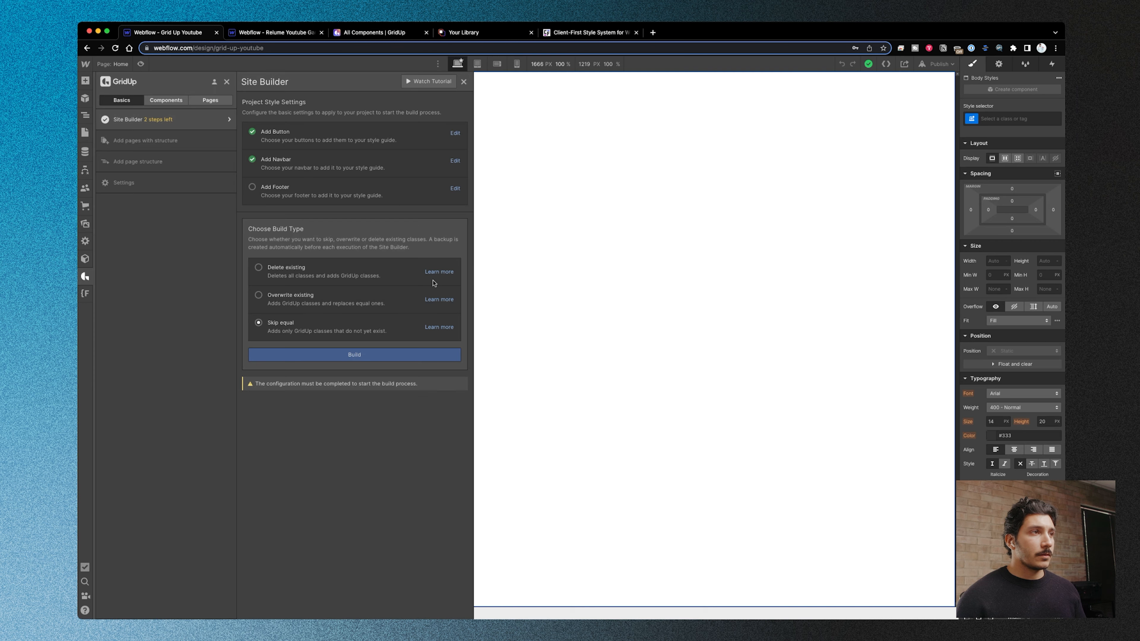
- Choose and save Footer-1 as the project's footer, and build the site with the Skip equal build type
left_click(454, 188)
mouse_move(557, 286)
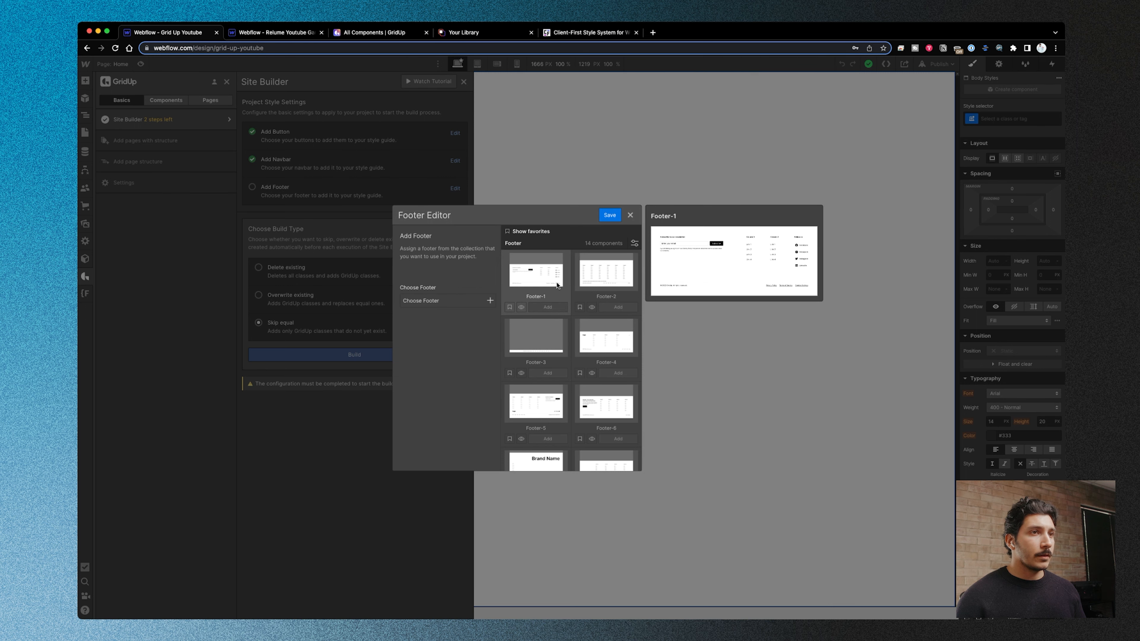
left_click(551, 308)
left_click(609, 215)
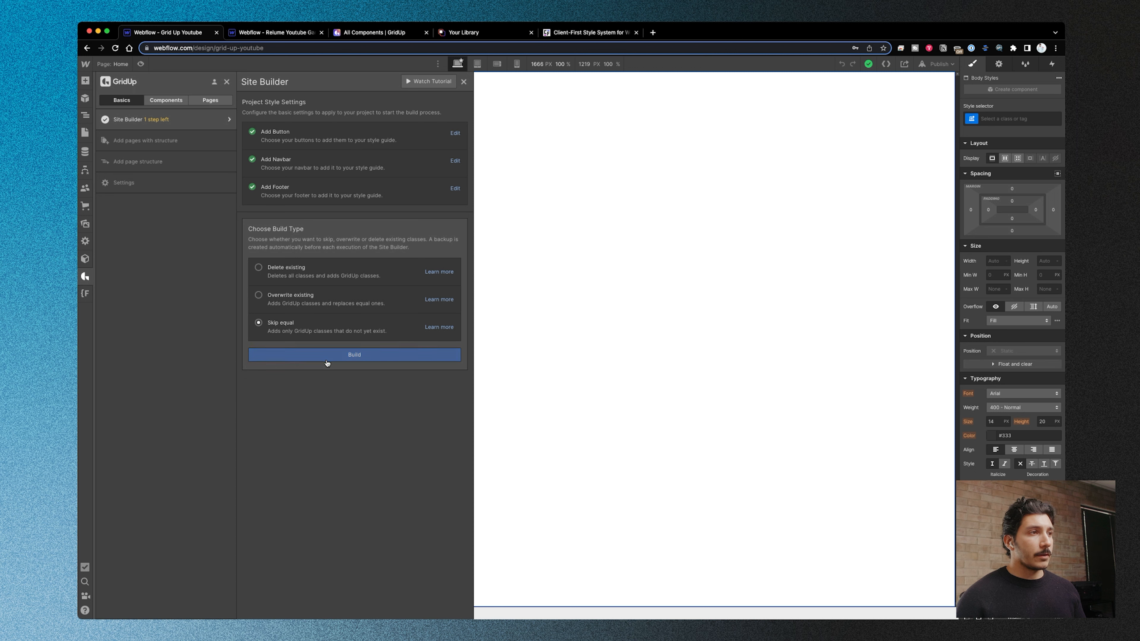
left_click(345, 356)
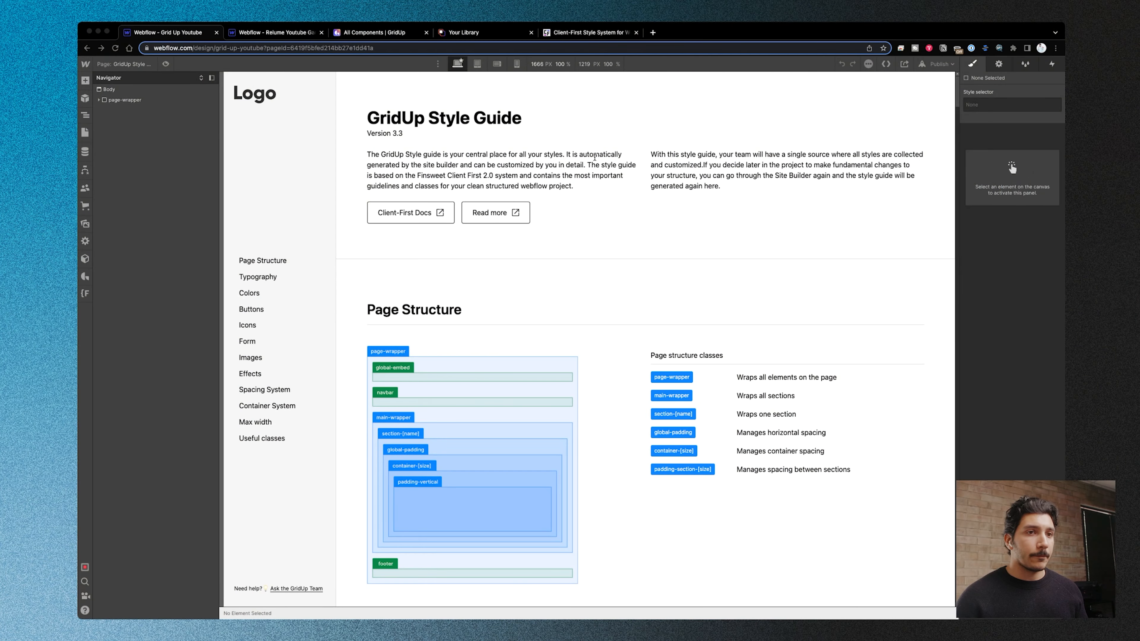
- Review the generated GridUp Style Guide from page structure through typography and colors to the buttons, selecting the small alternate button
left_click(178, 144)
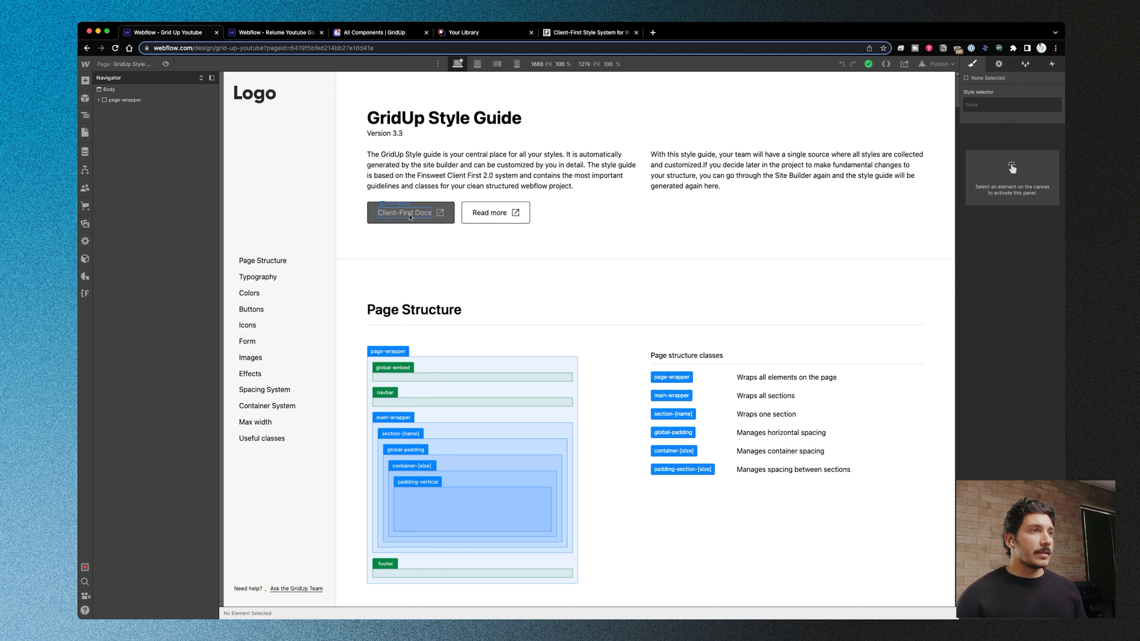
scroll(436, 220, "down", 1)
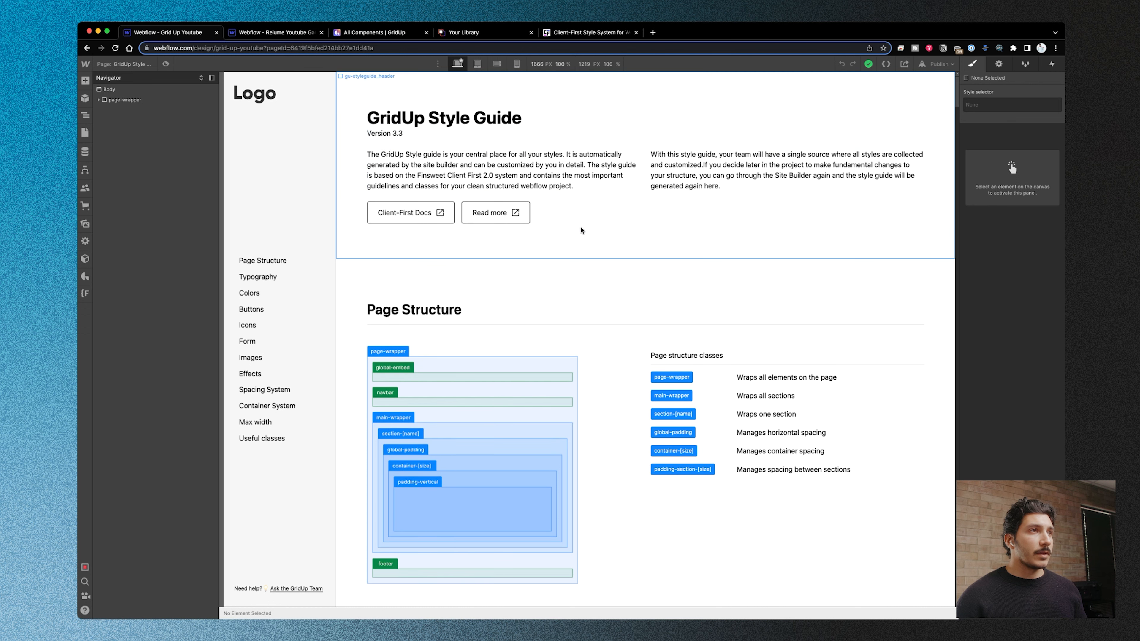
scroll(574, 238, "down", 10)
scroll(568, 246, "down", 2)
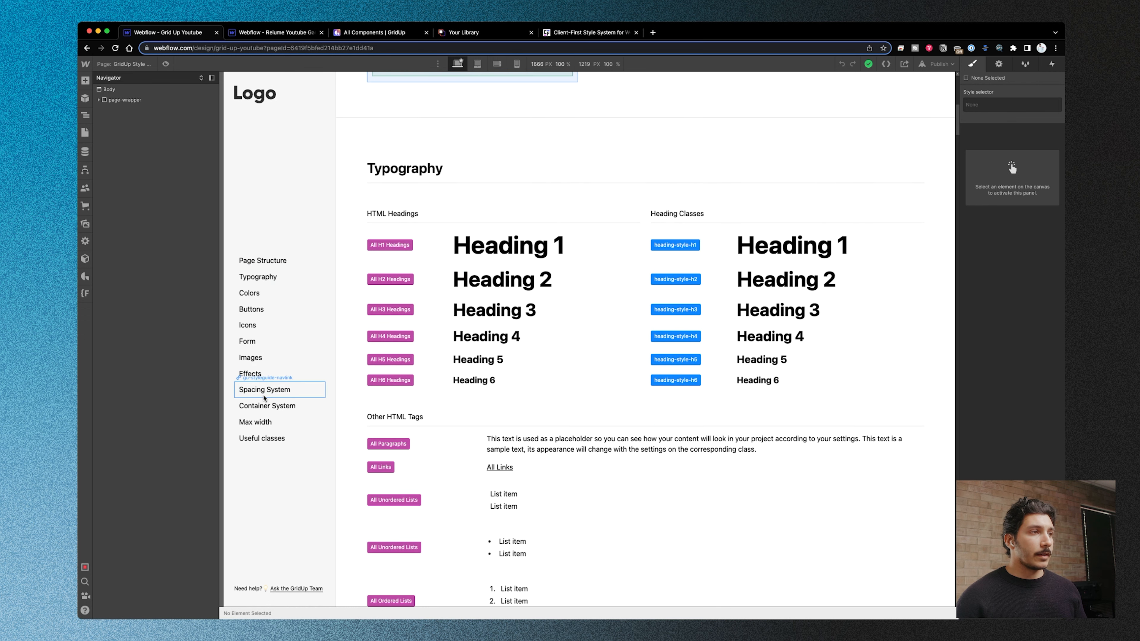
scroll(408, 296, "down", 20)
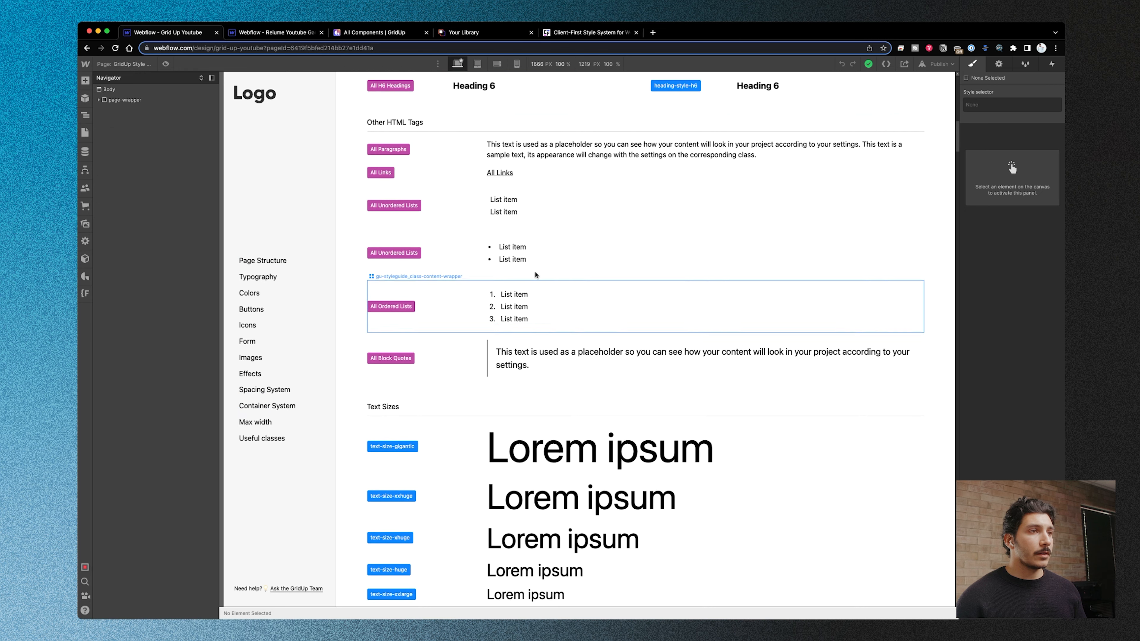
scroll(535, 237, "down", 20)
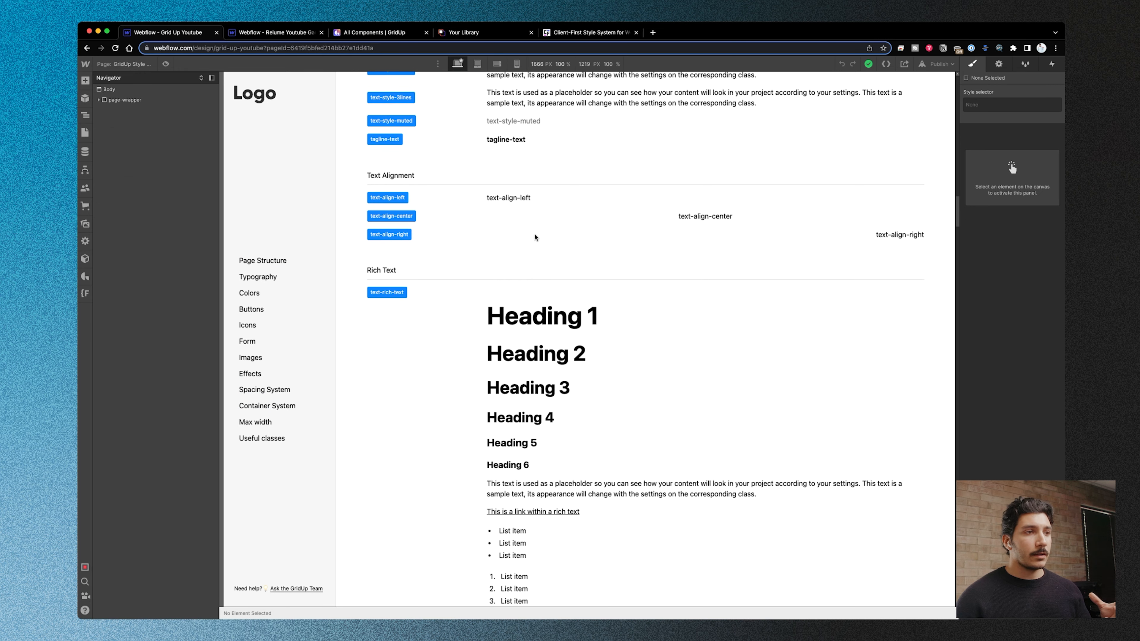
scroll(535, 237, "down", 20)
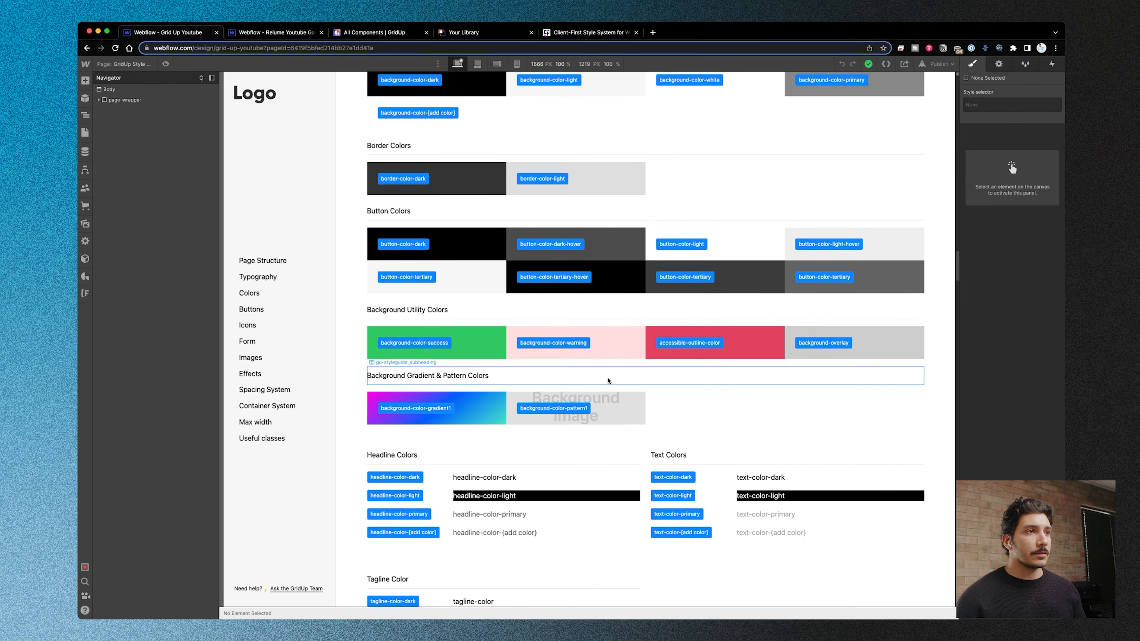
scroll(610, 372, "down", 12)
scroll(606, 372, "down", 1)
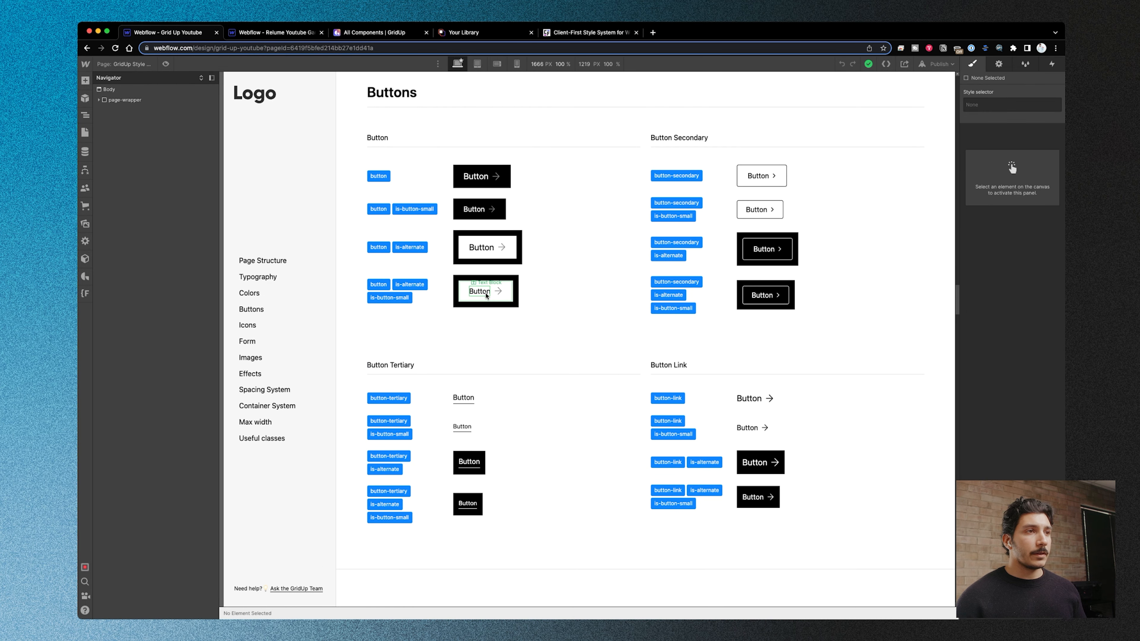
left_click(496, 304)
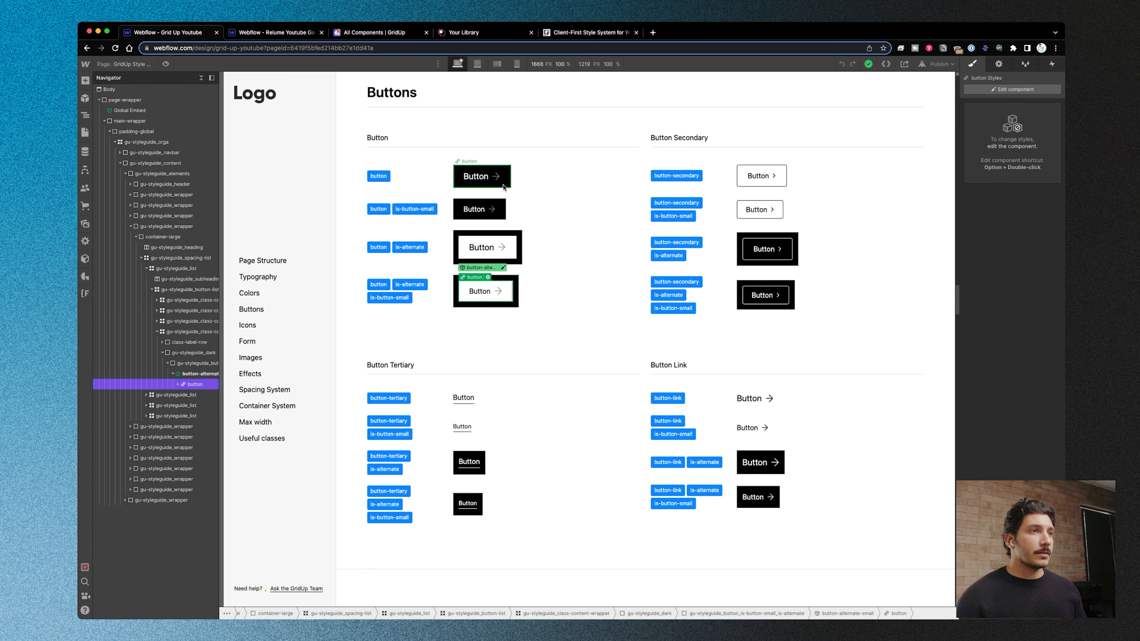
- Select the default button in the style guide, and search the project's elements and components for "butt"
left_click(480, 177)
left_click(197, 333)
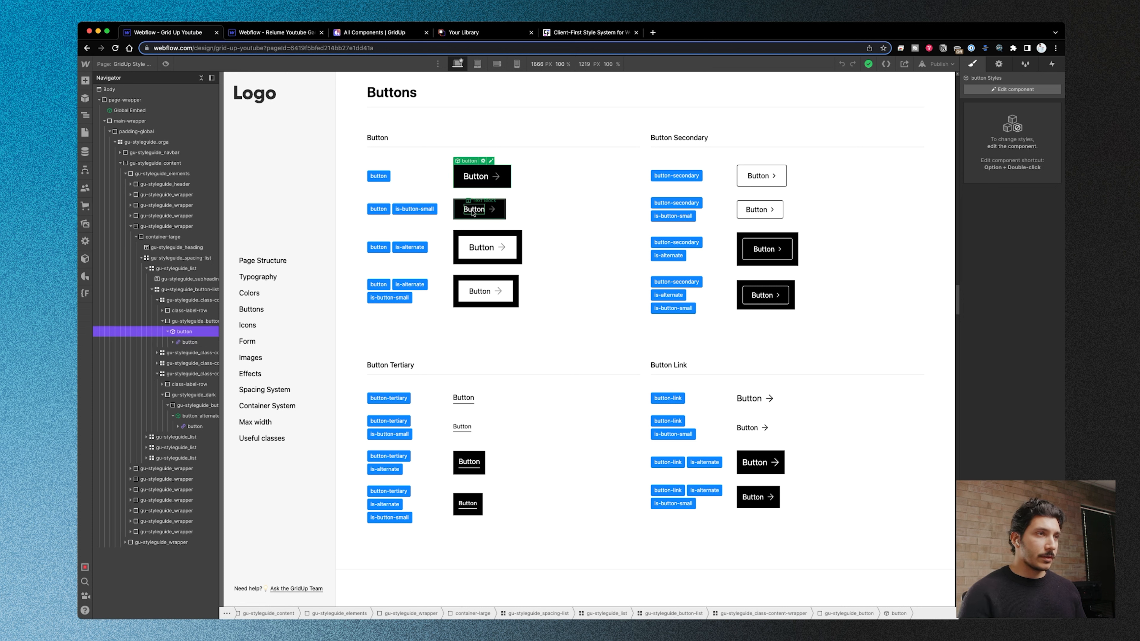
key("super+k")
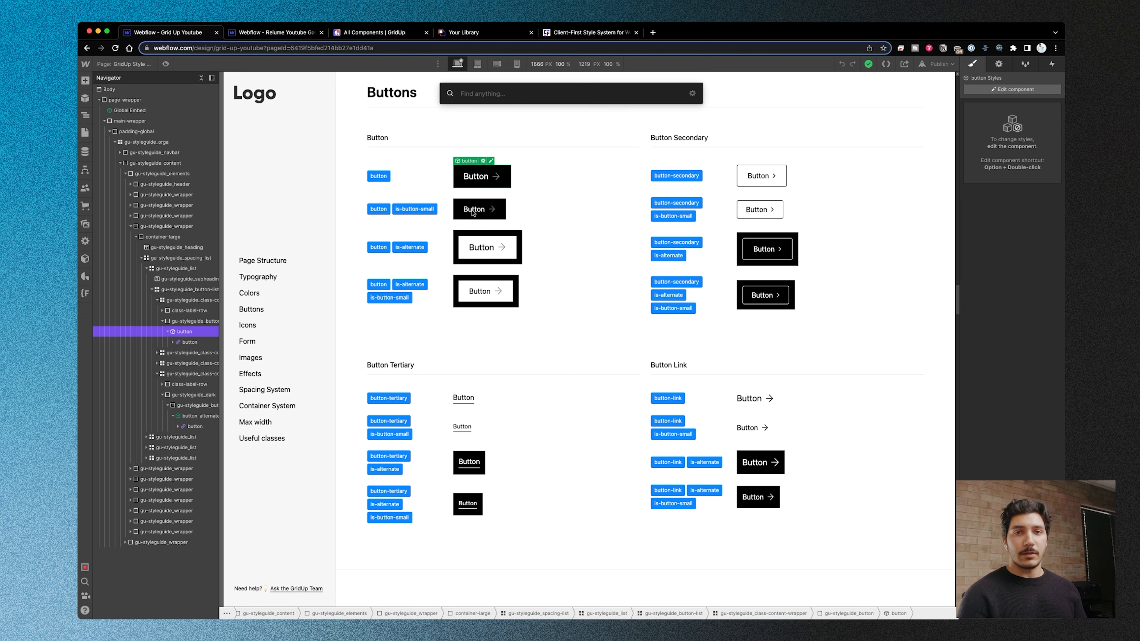
type("butt")
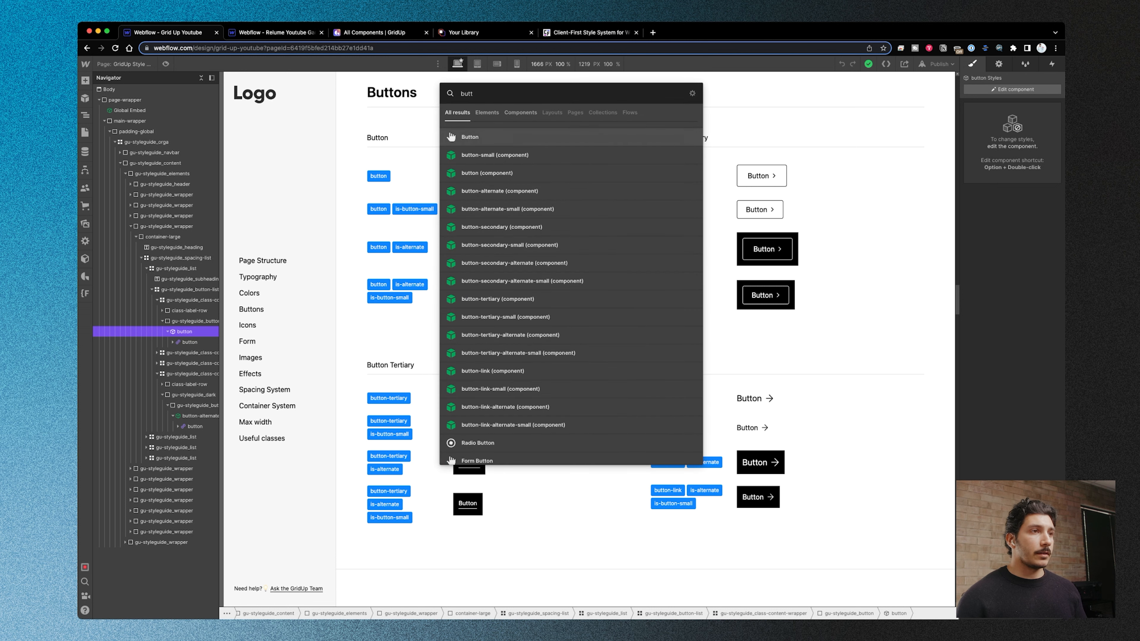
key("Down")
key("Down")
key("Down")
key("Down")
key("Down")
key("Down")
key("Down")
key("Down")
key("Down")
key("Down")
key("Down")
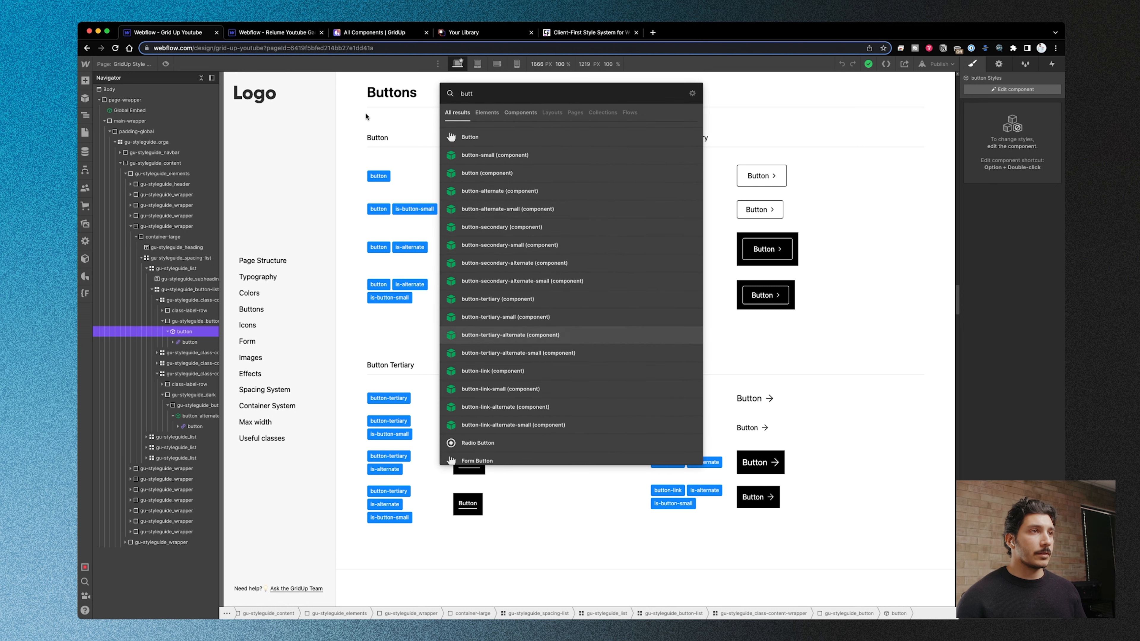
key("Escape")
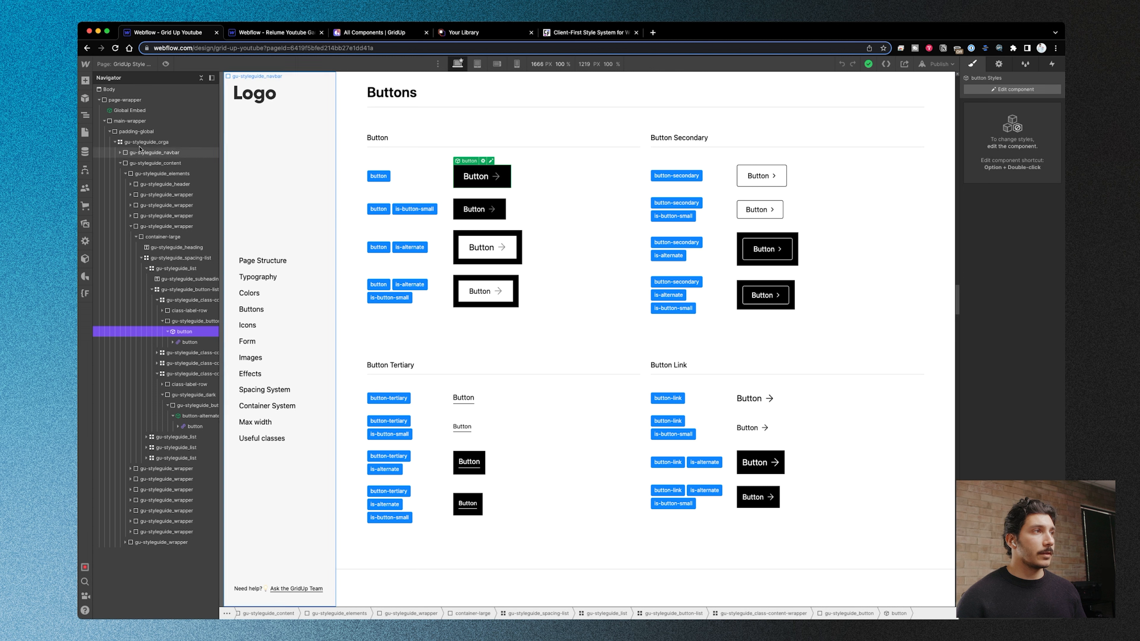
- Switch from the style guide to the project's Home page
left_click(83, 134)
scroll(471, 386, "down", 20)
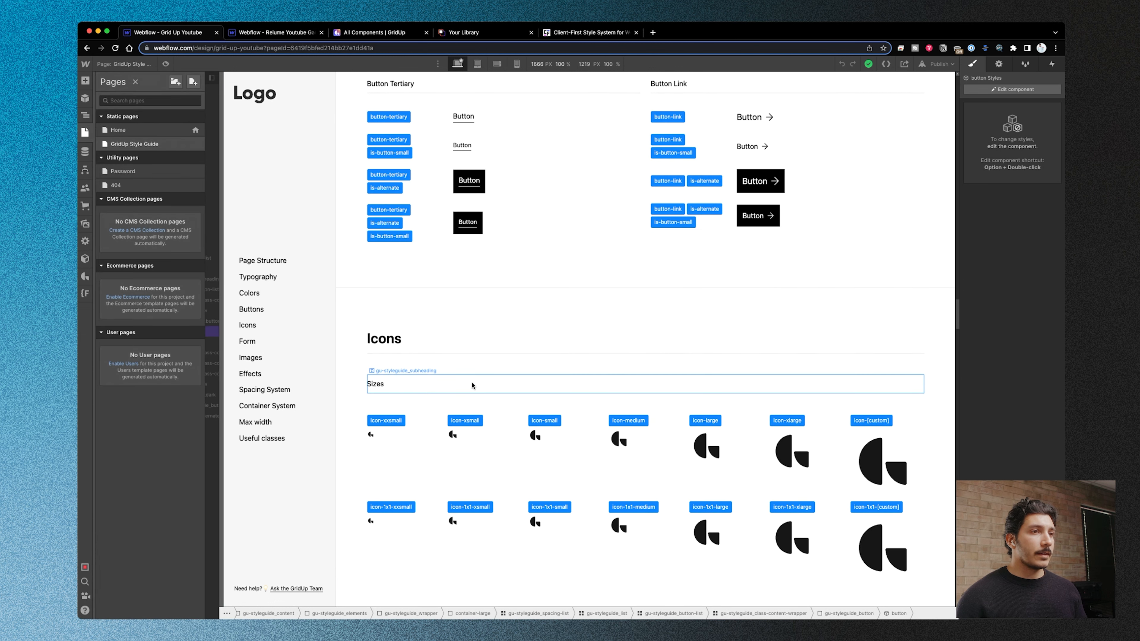
left_click(139, 134)
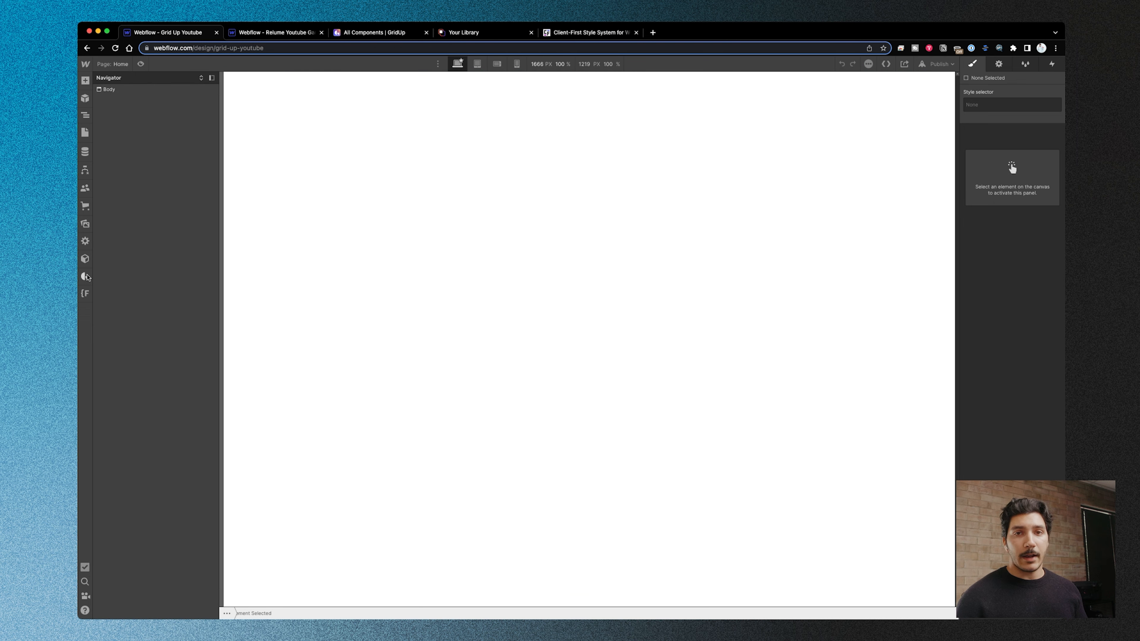
- Add GridUp's page structure to the existing Home page only
left_click(85, 277)
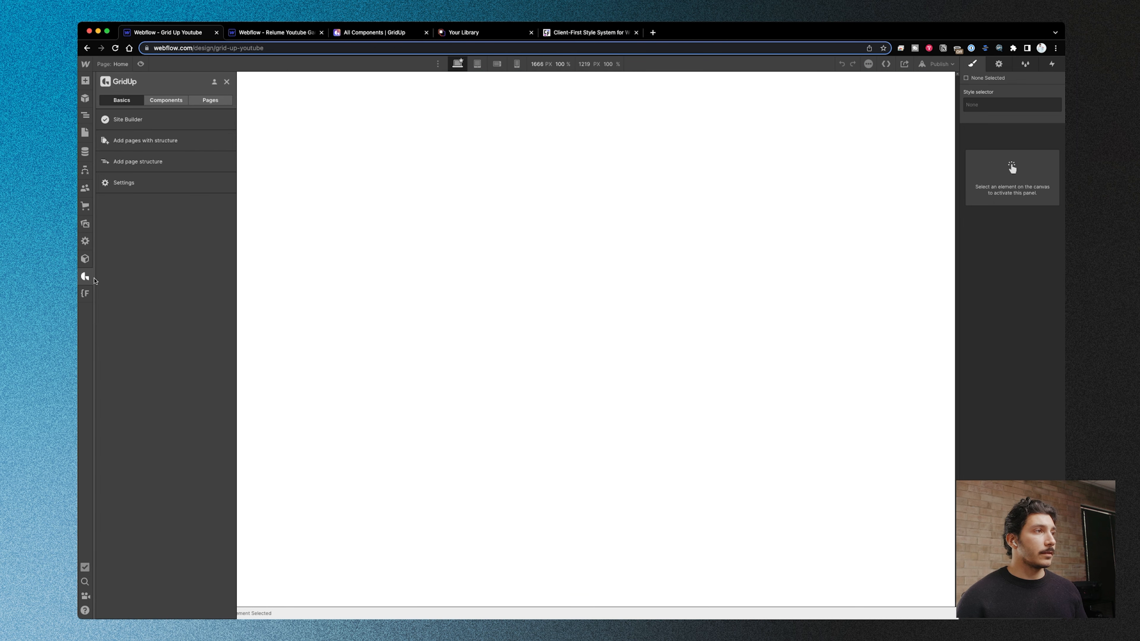
left_click(166, 99)
left_click(226, 82)
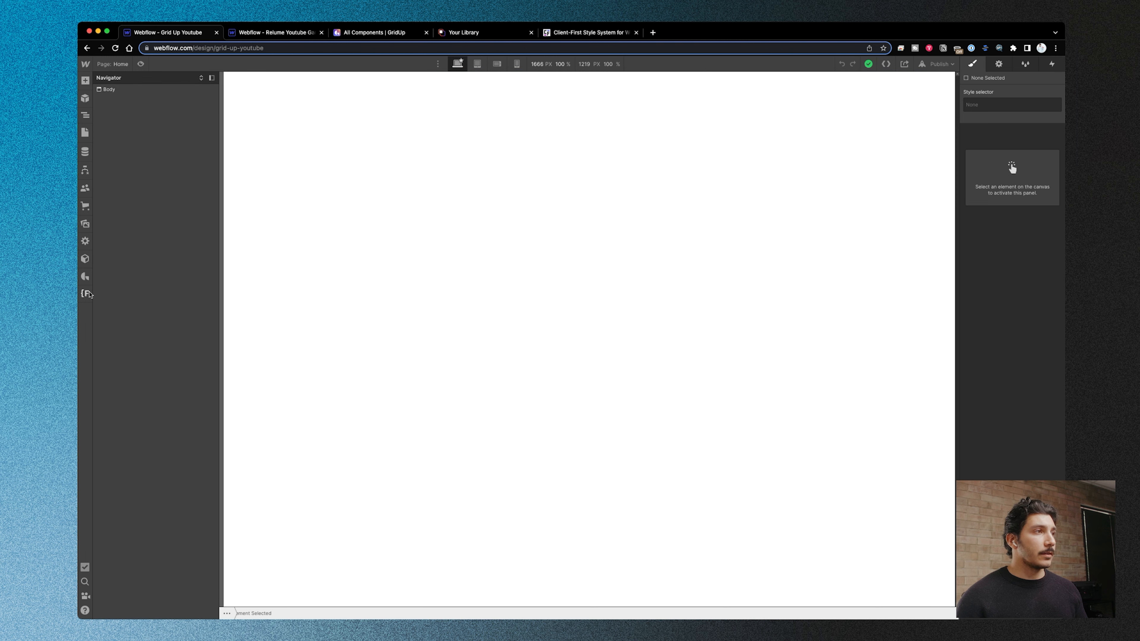
left_click(84, 277)
left_click(122, 99)
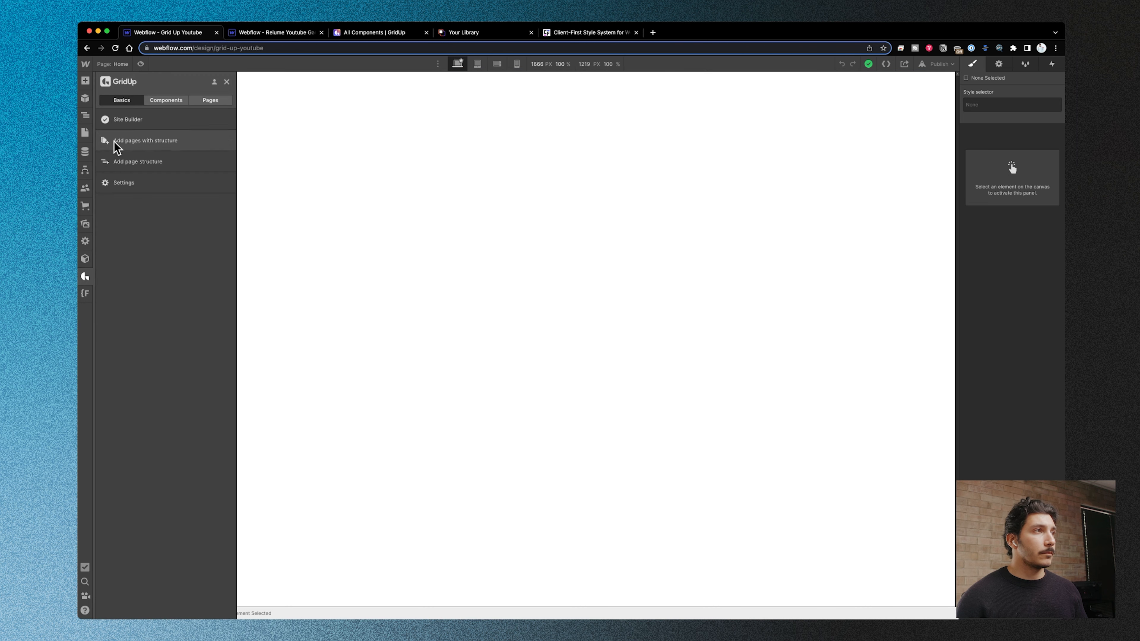
left_click(147, 167)
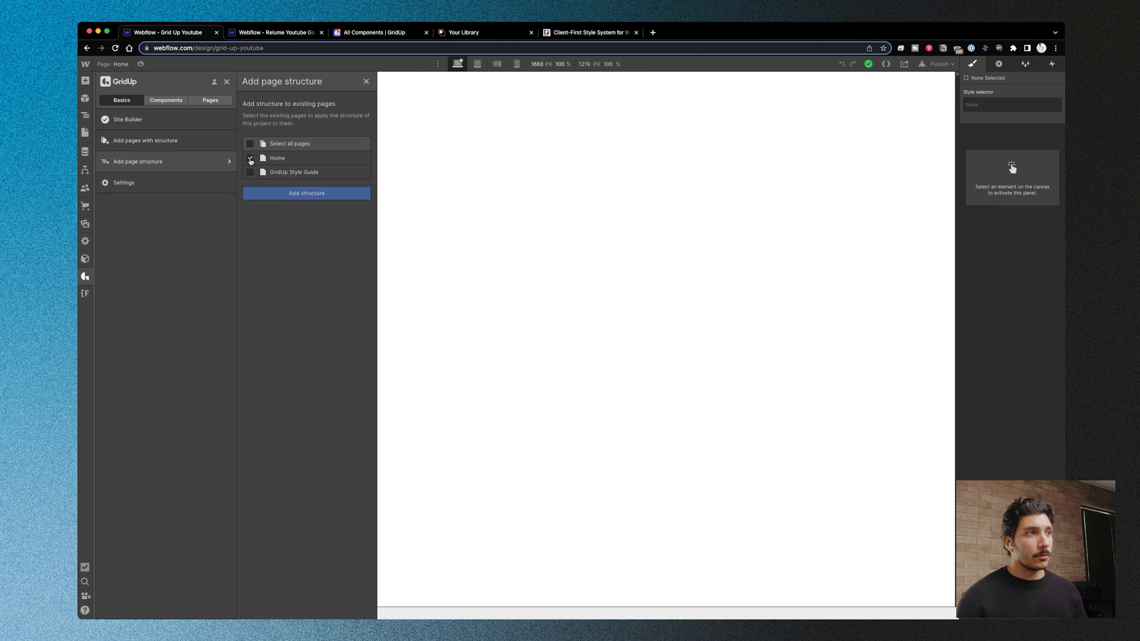
left_click(289, 200)
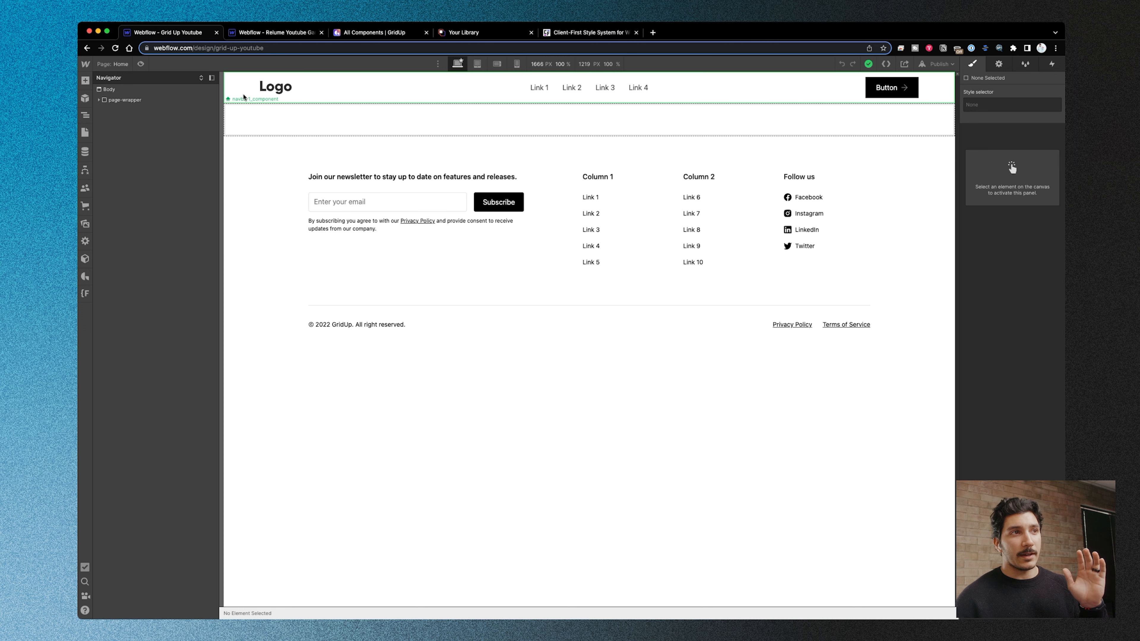
- Copy the Header-2 component from GridUp into the Home page's main-wrapper and select the inserted header section
left_click(265, 288)
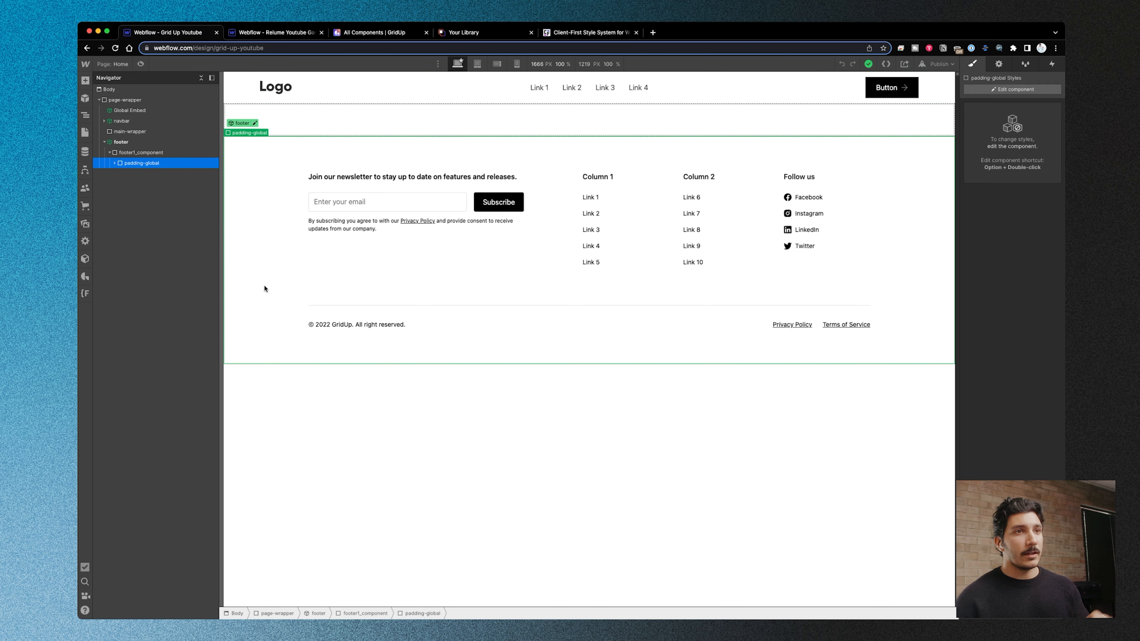
left_click(158, 132)
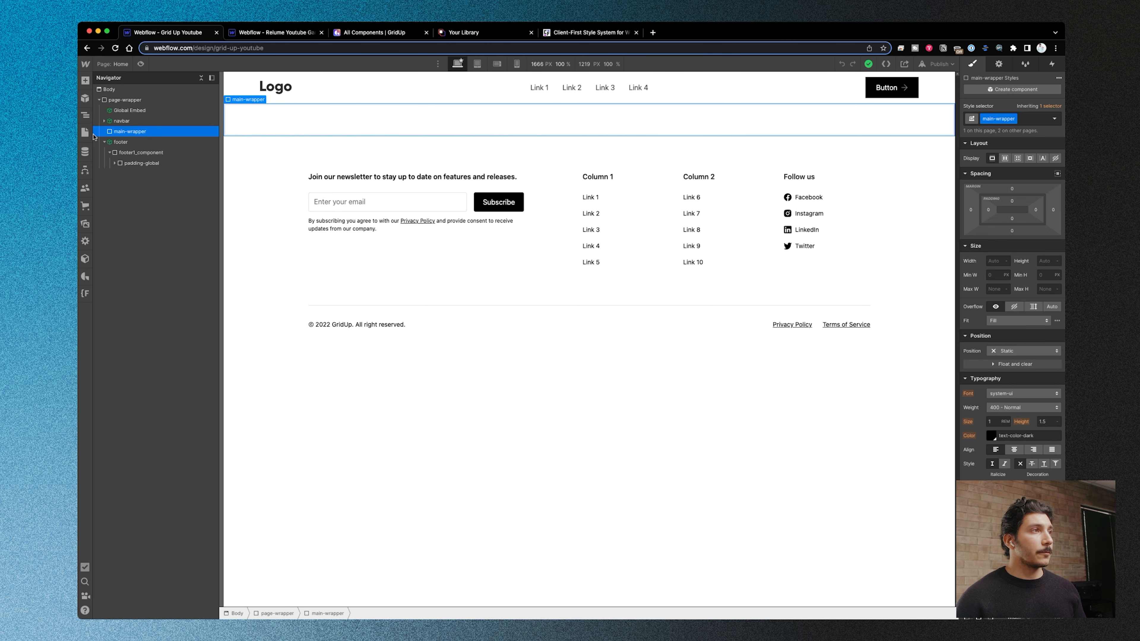
left_click(85, 277)
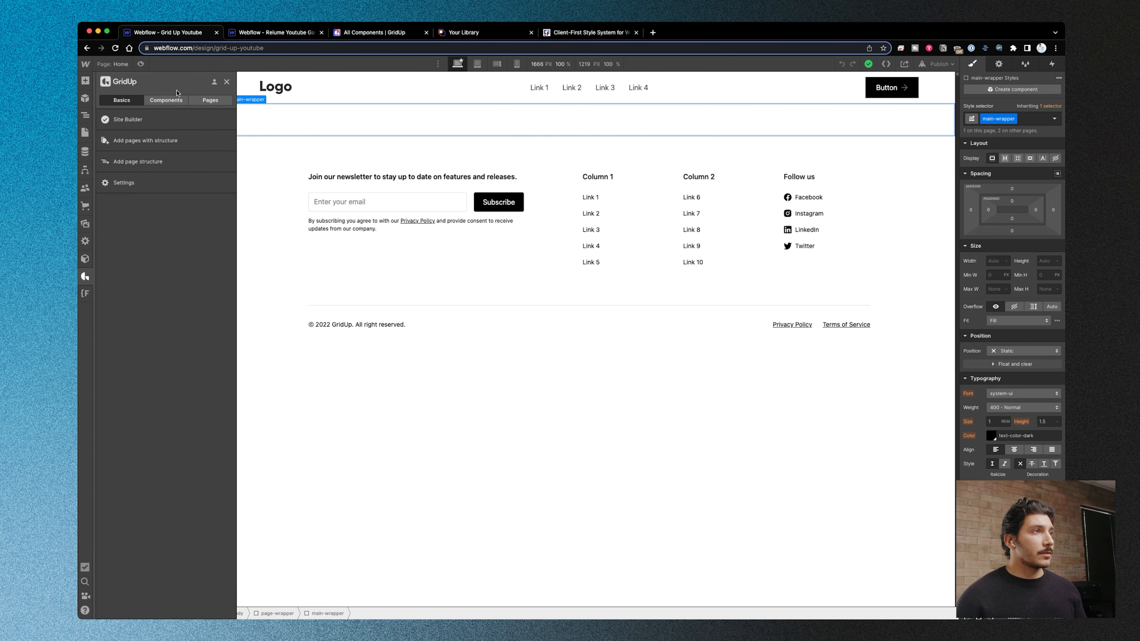
left_click(174, 101)
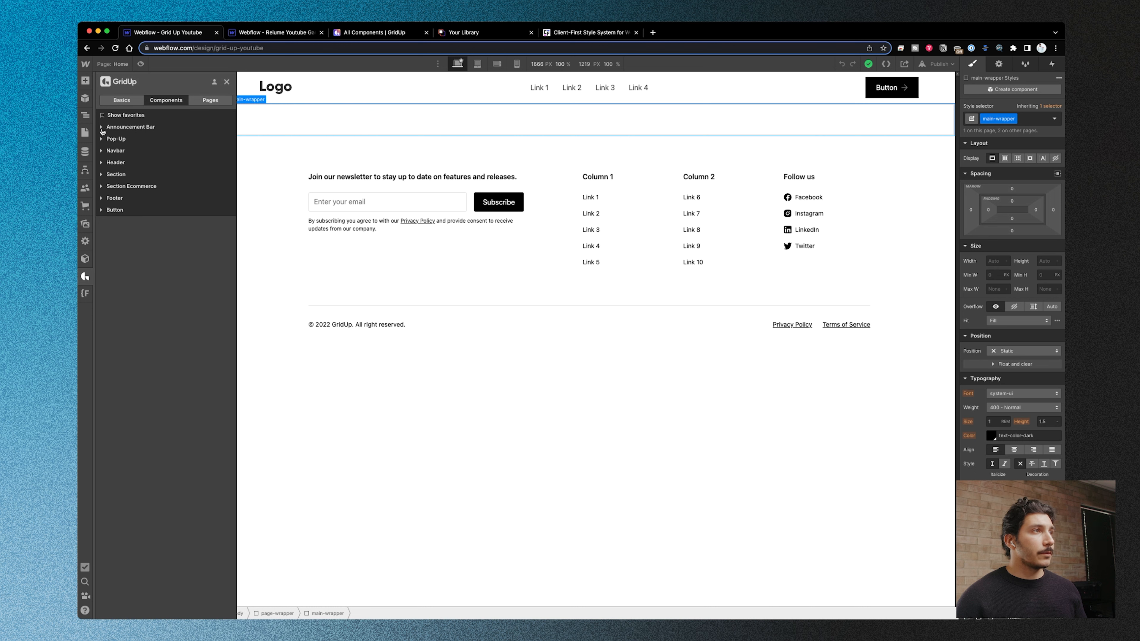
left_click(102, 163)
mouse_move(146, 253)
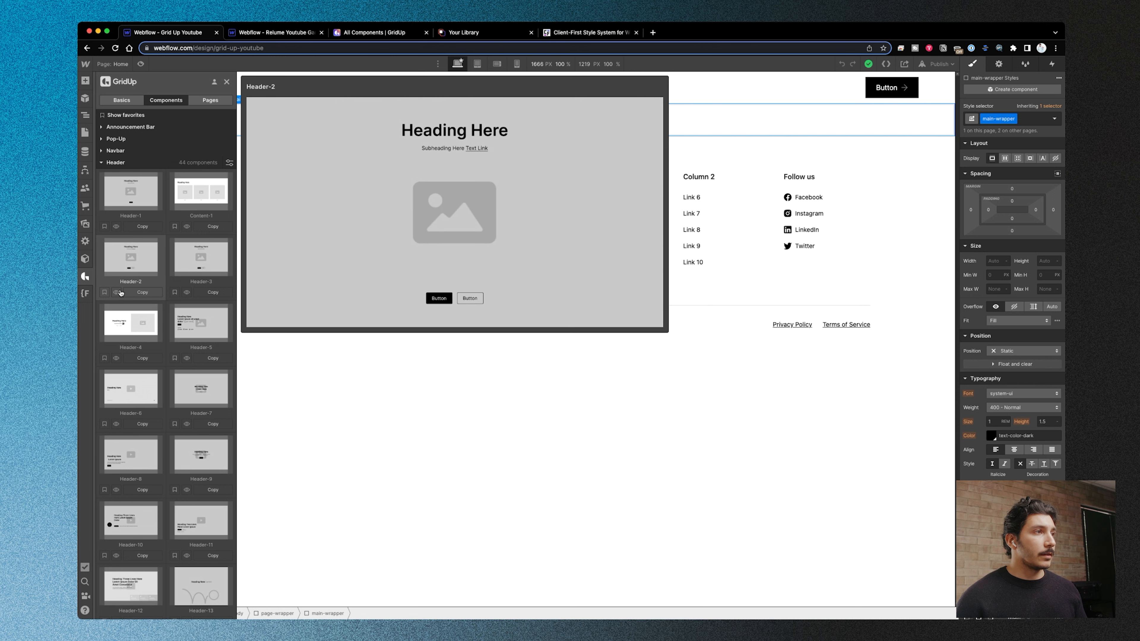
left_click(136, 292)
key("z")
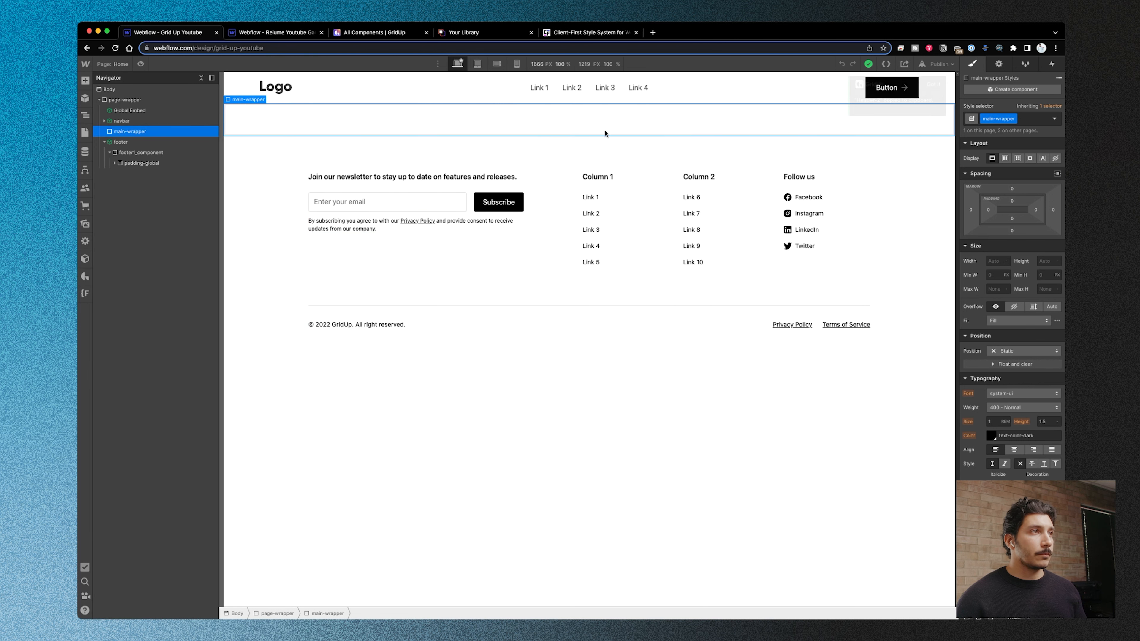
key("super+v")
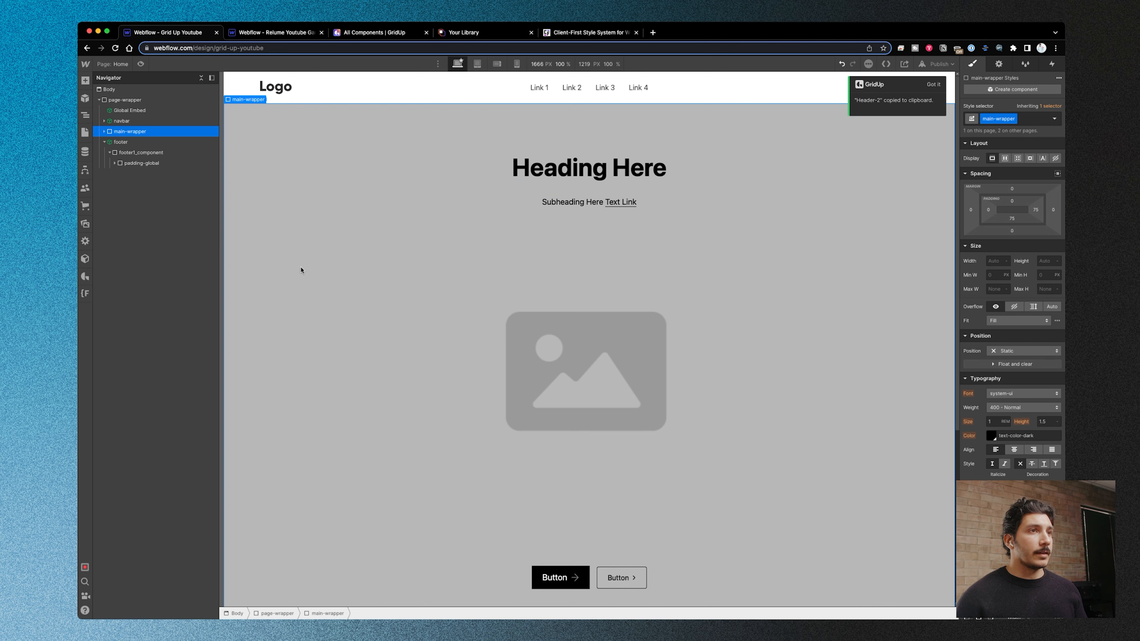
left_click(105, 131)
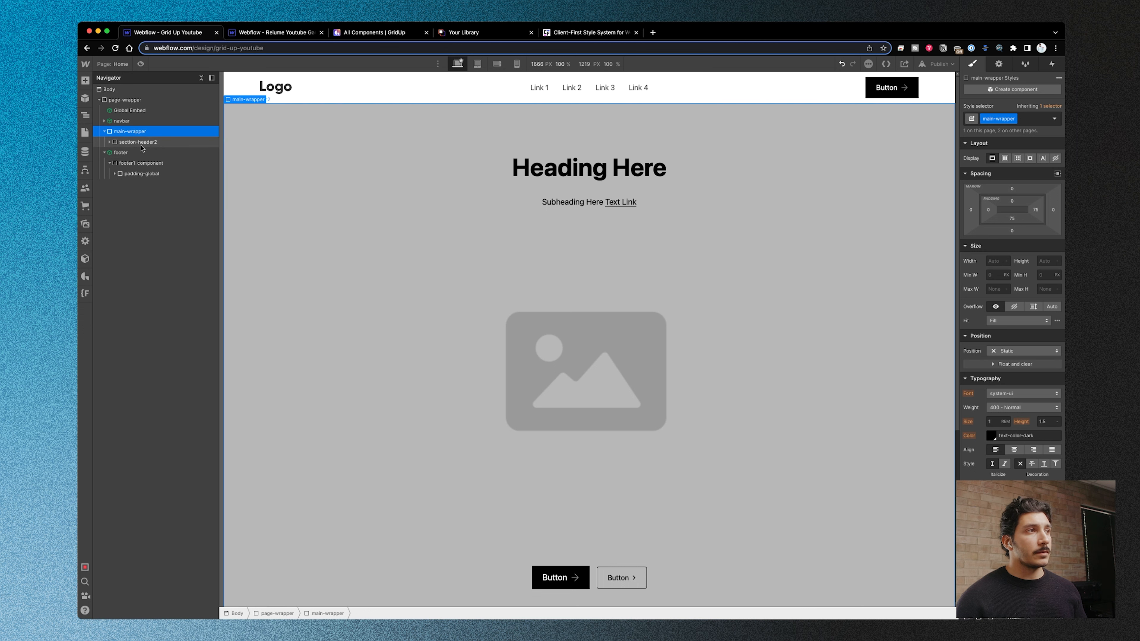
left_click(150, 143)
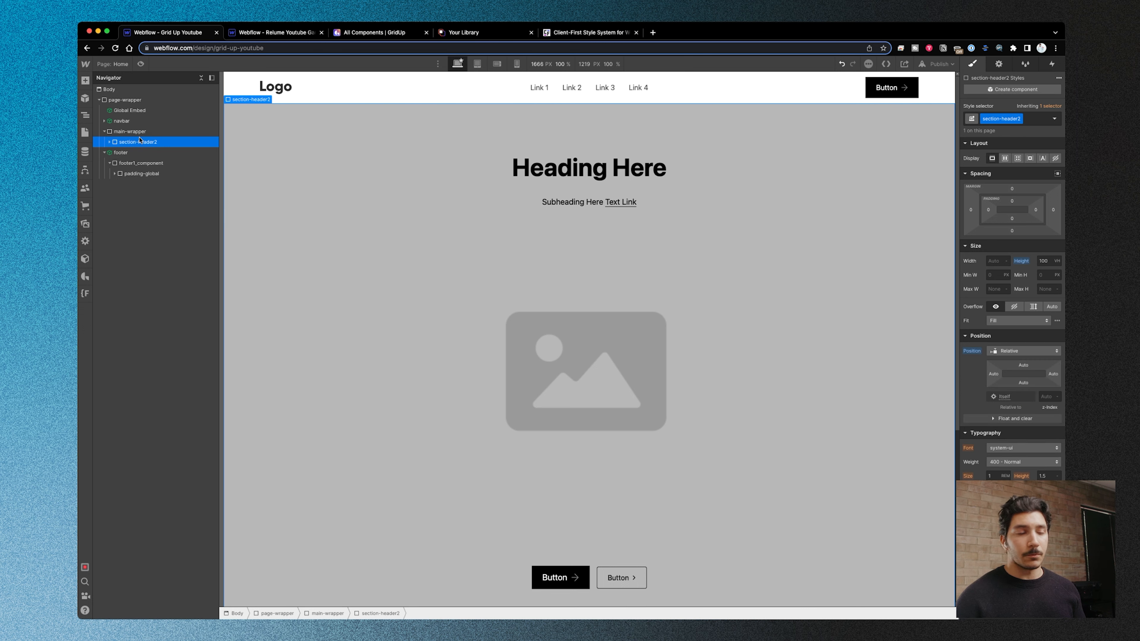
- Browse GridUp's Timeline, Team and Case section components, and paste Case-2 into the main-wrapper after the header section
left_click(86, 276)
left_click(102, 162)
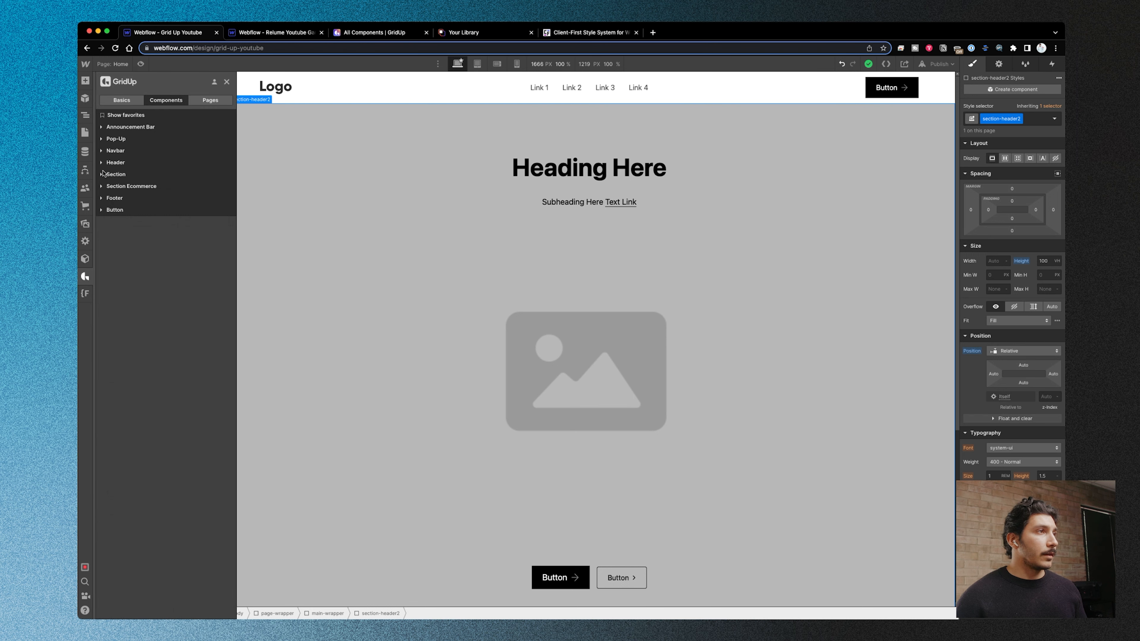
left_click(102, 174)
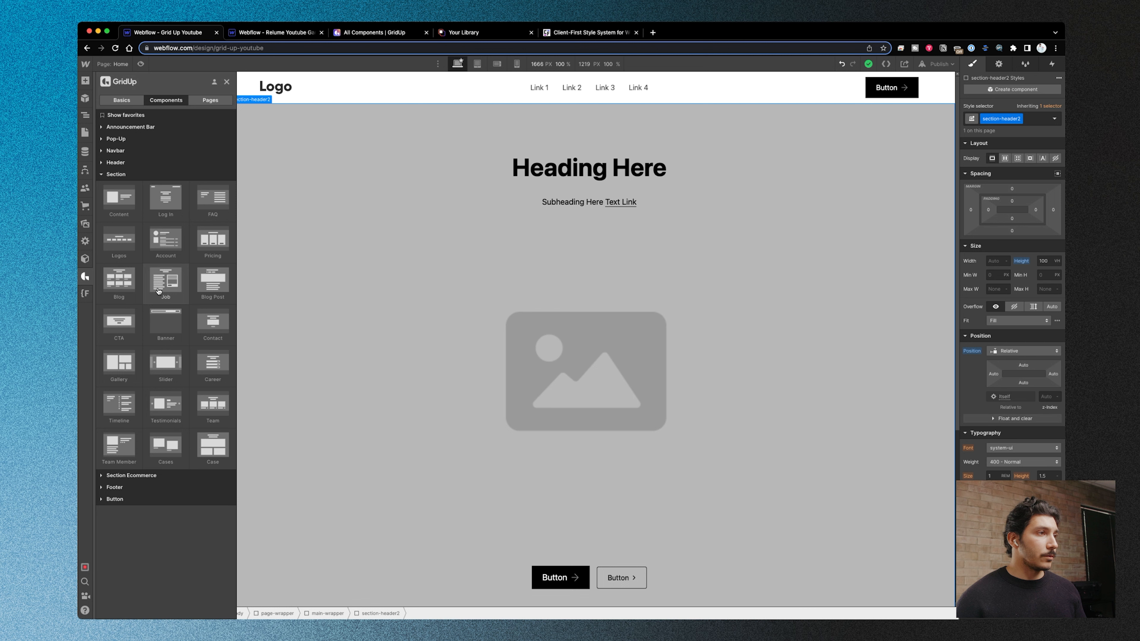
left_click(120, 410)
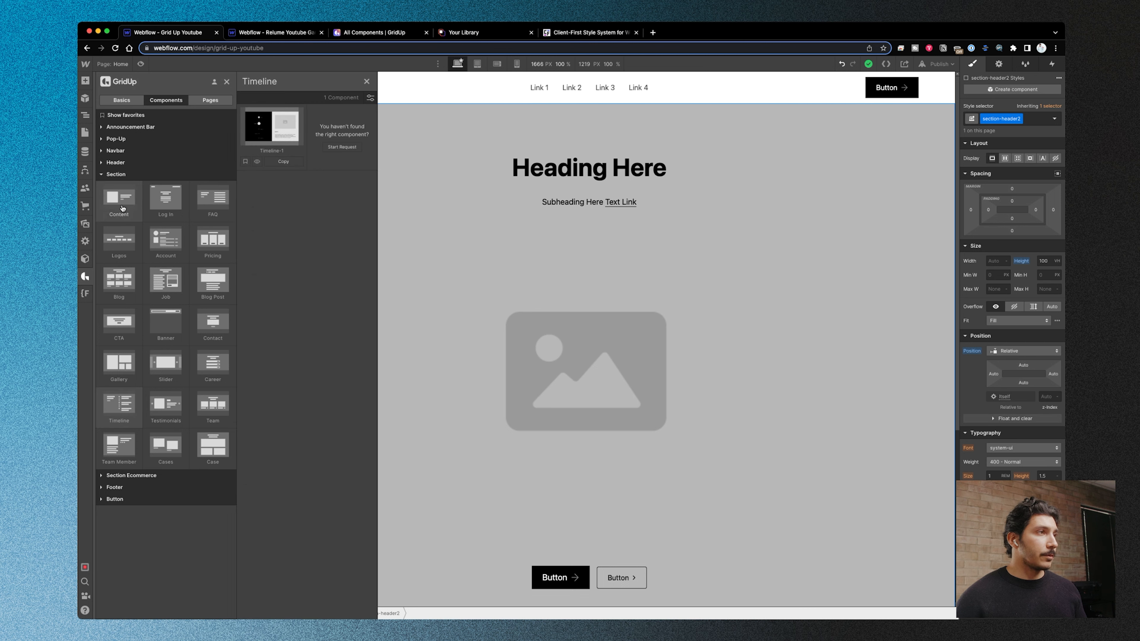
left_click(214, 407)
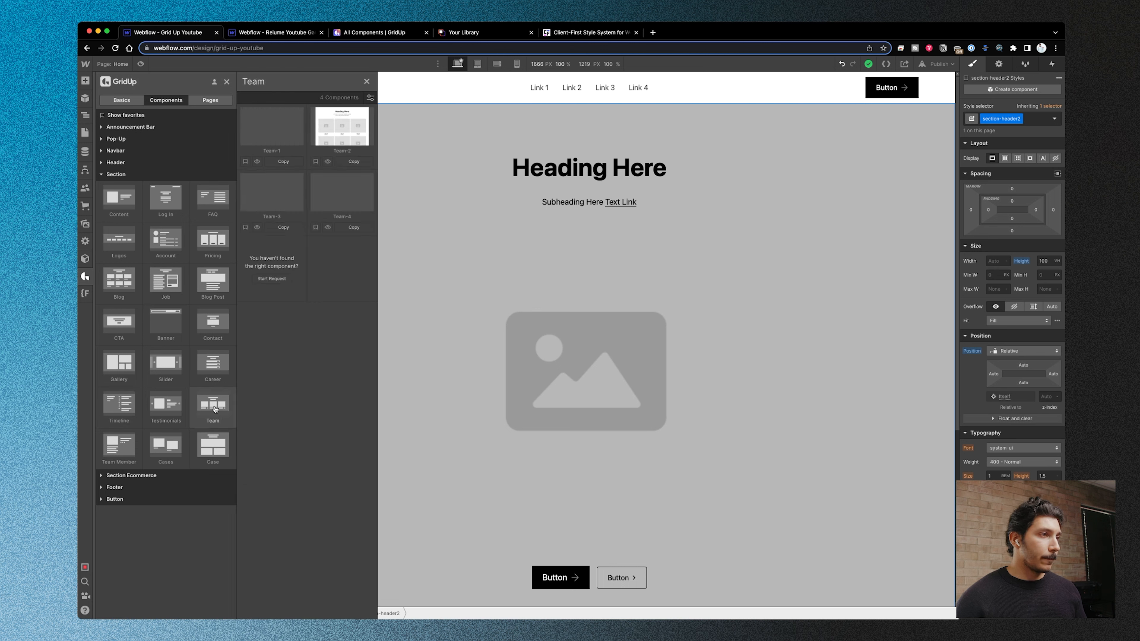
left_click(213, 447)
mouse_move(274, 198)
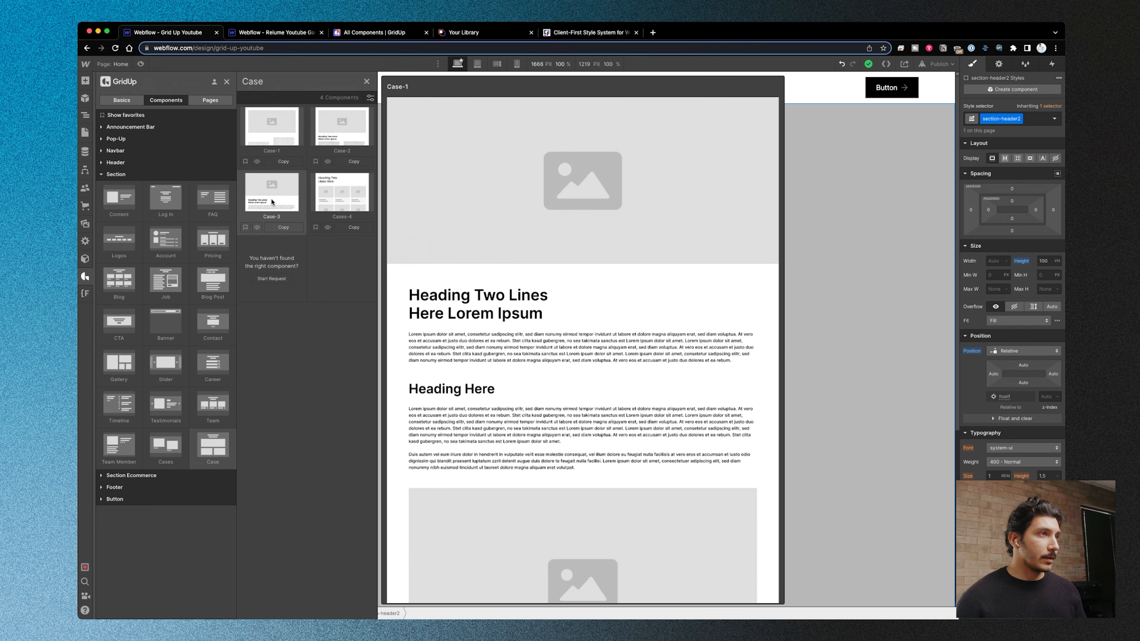
left_click(293, 231)
scroll(531, 335, "down", 6)
left_click(460, 272)
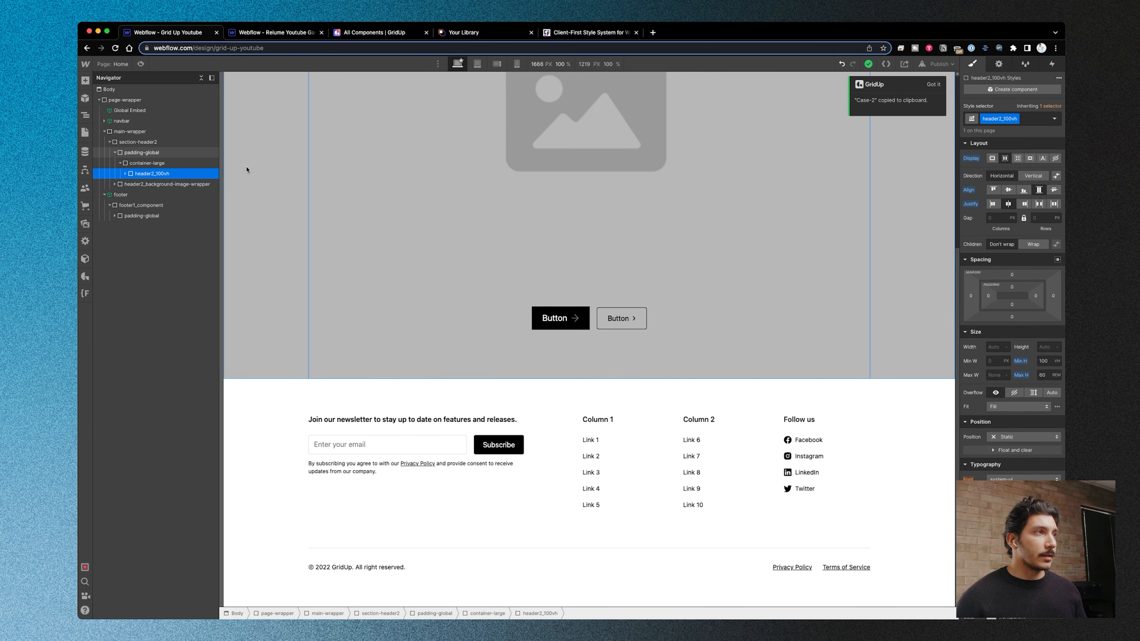
left_click(128, 132)
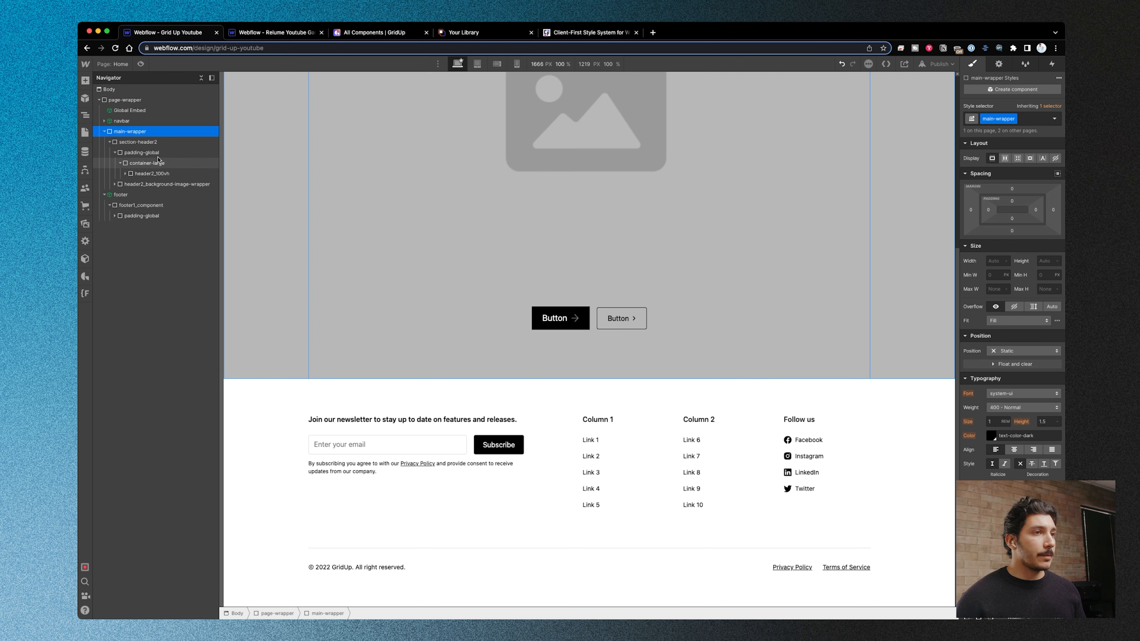
key("super+v")
- Review the assembled Home page from the header through the case section to the footer, and reopen the GridUp component library
scroll(309, 394, "down", 9)
scroll(309, 393, "up", 15)
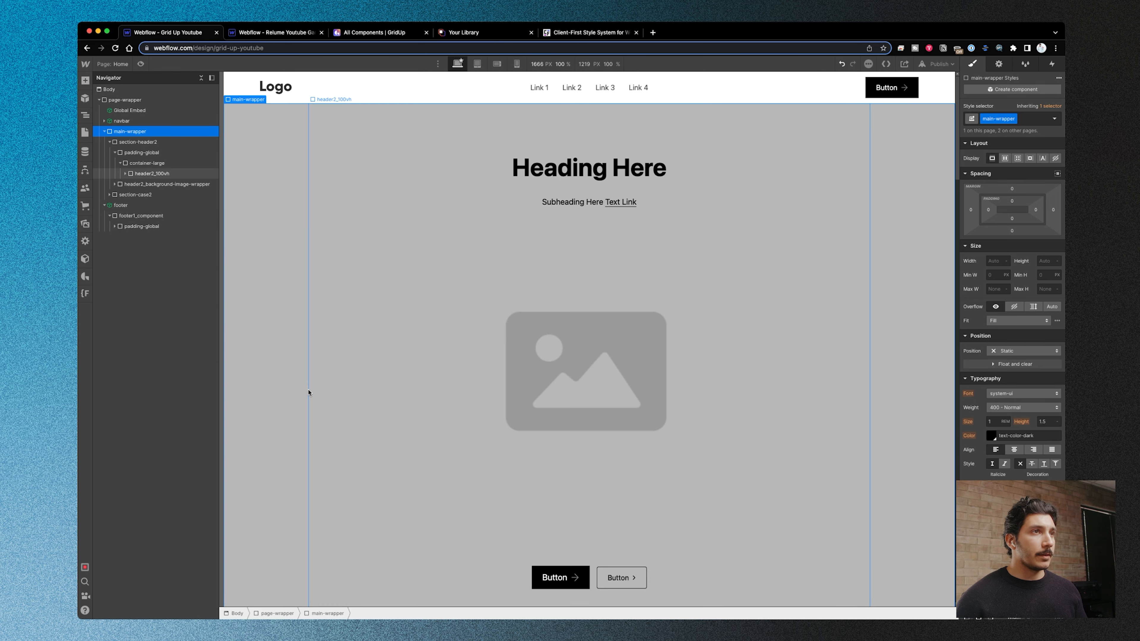
scroll(355, 403, "down", 8)
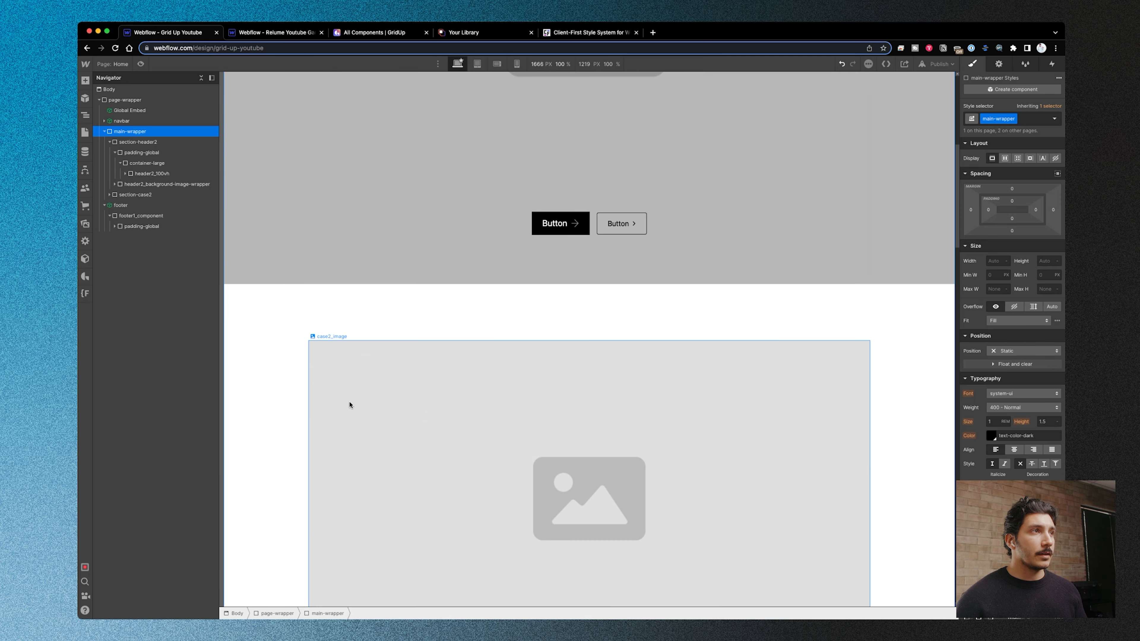
scroll(491, 313, "down", 20)
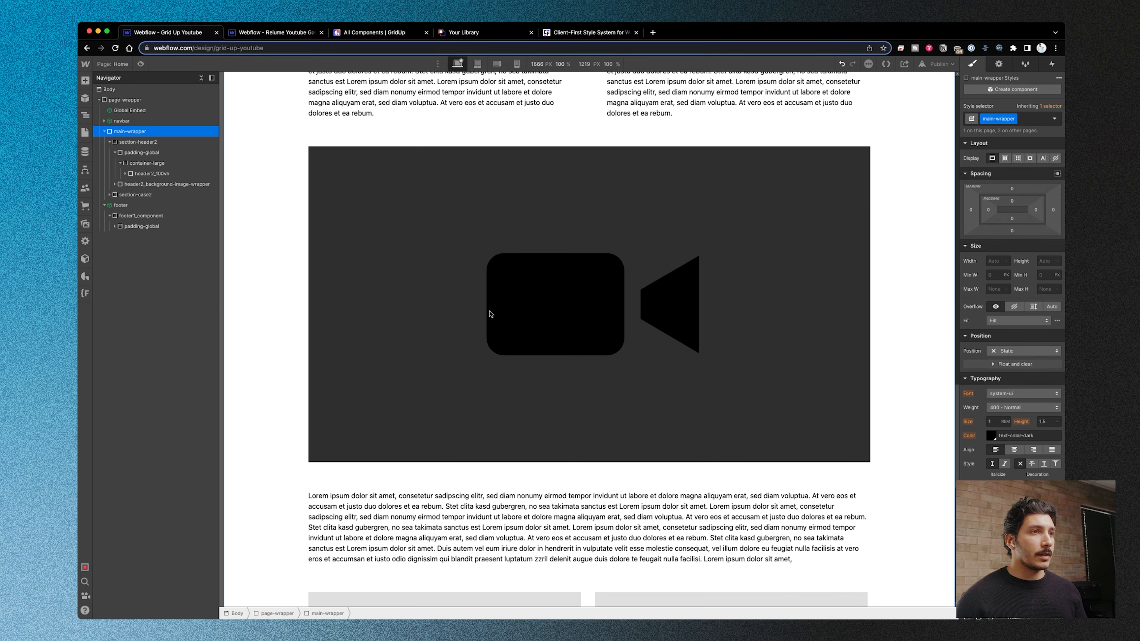
scroll(491, 314, "down", 15)
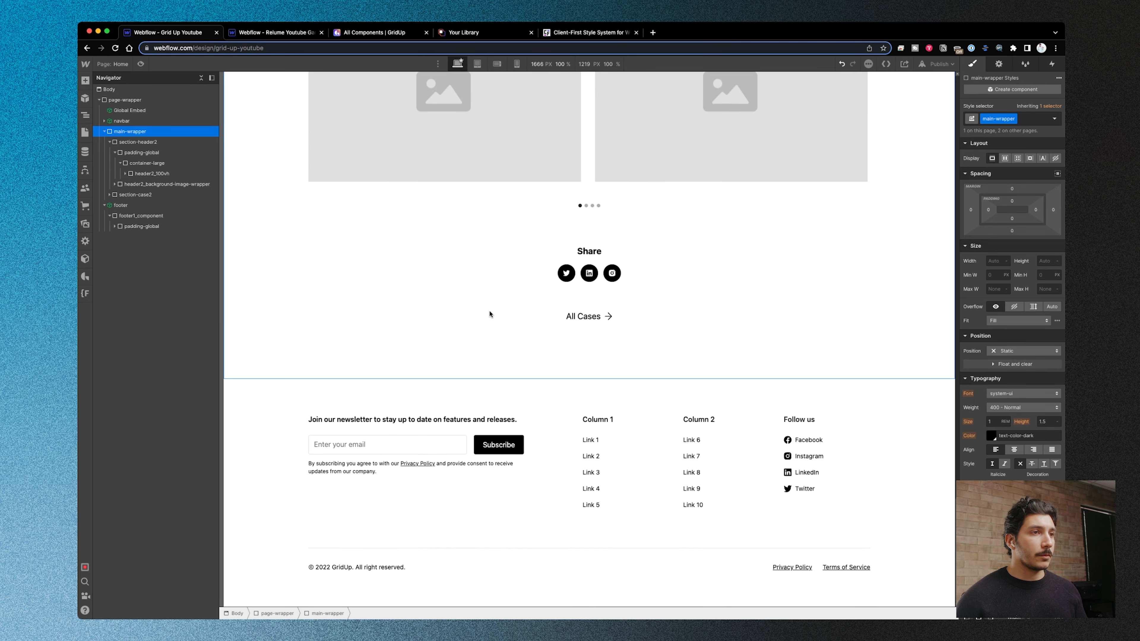
scroll(385, 373, "up", 5)
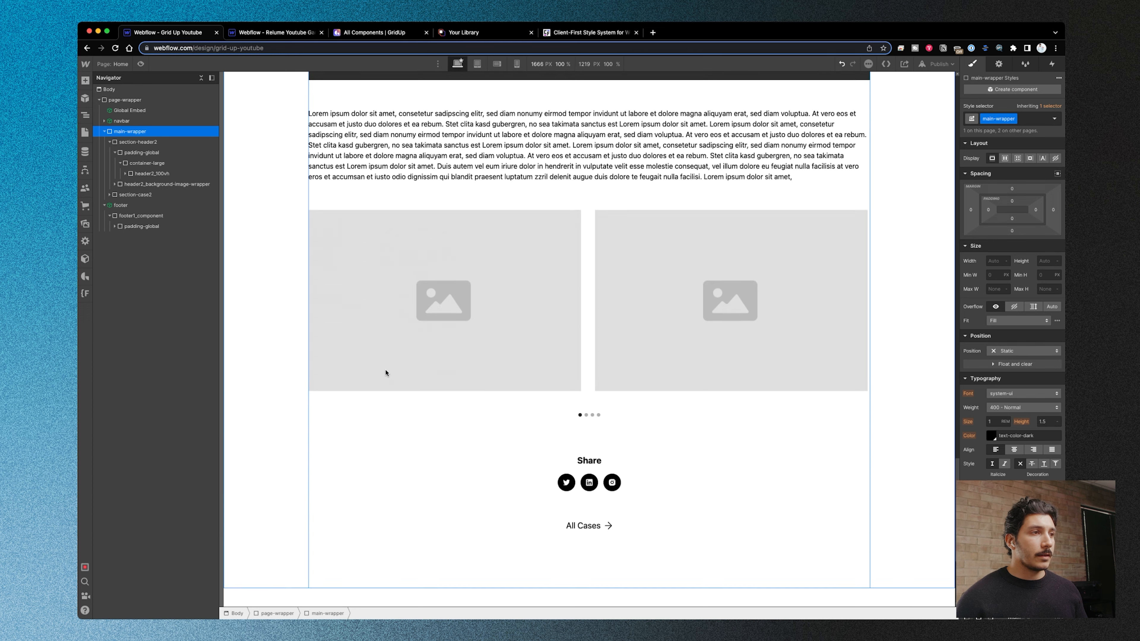
scroll(385, 372, "up", 20)
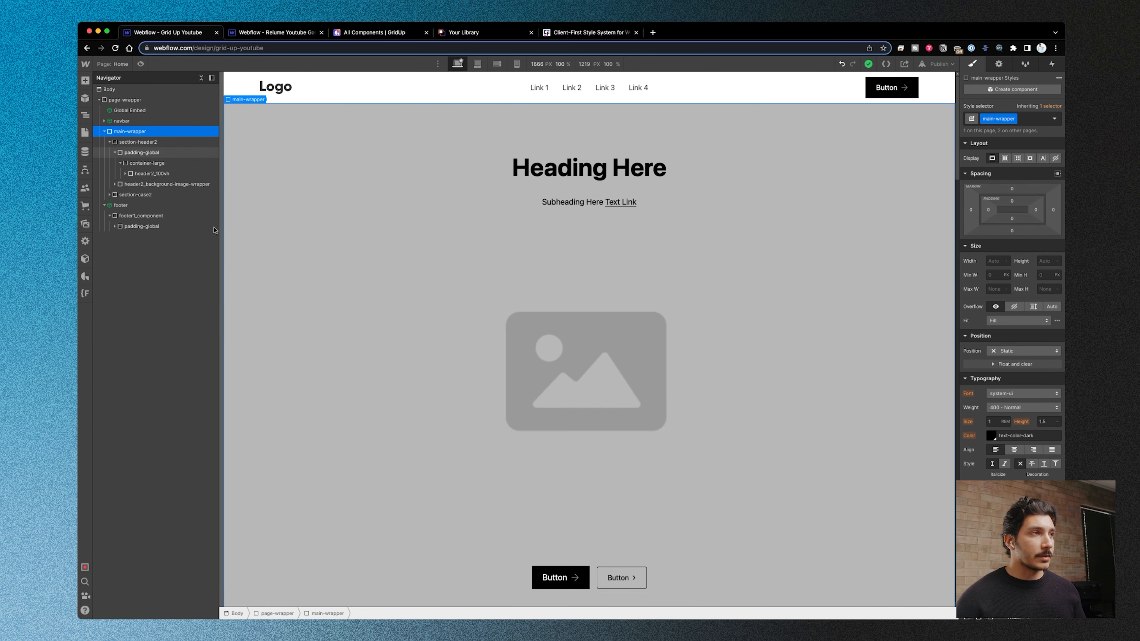
left_click(85, 276)
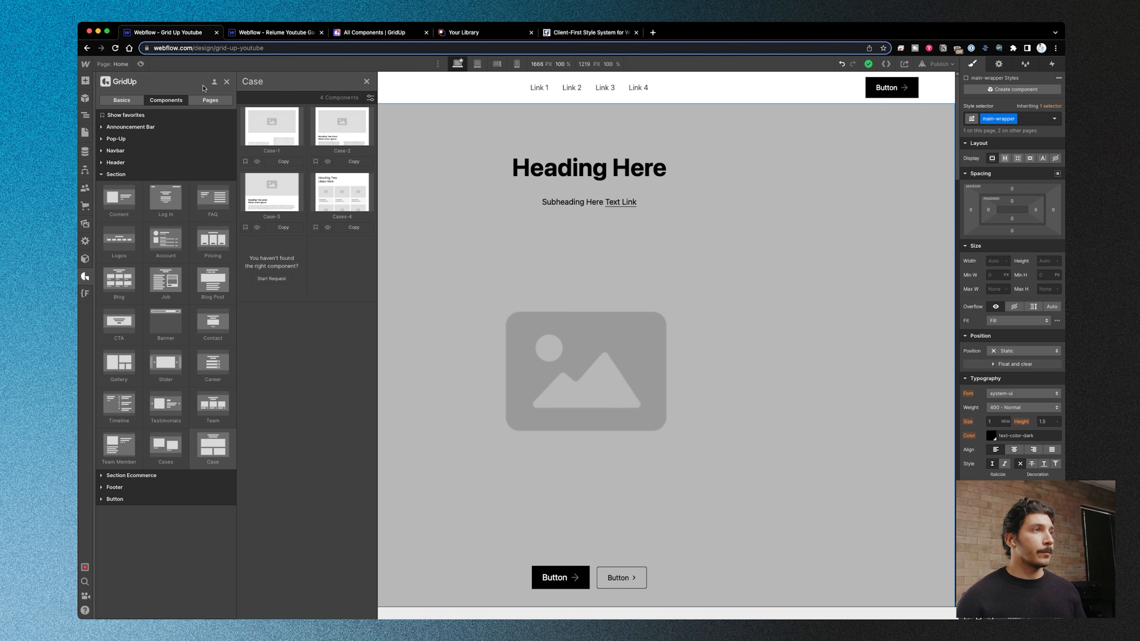
- Browse GridUp's ready-made About page templates and close the library
left_click(206, 103)
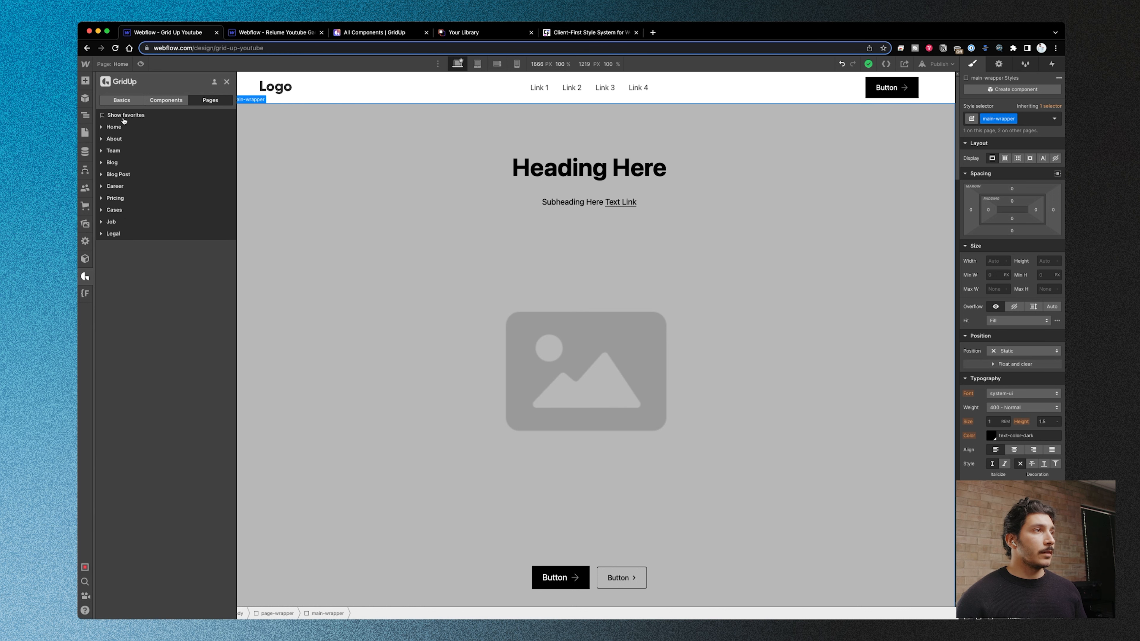
left_click(103, 139)
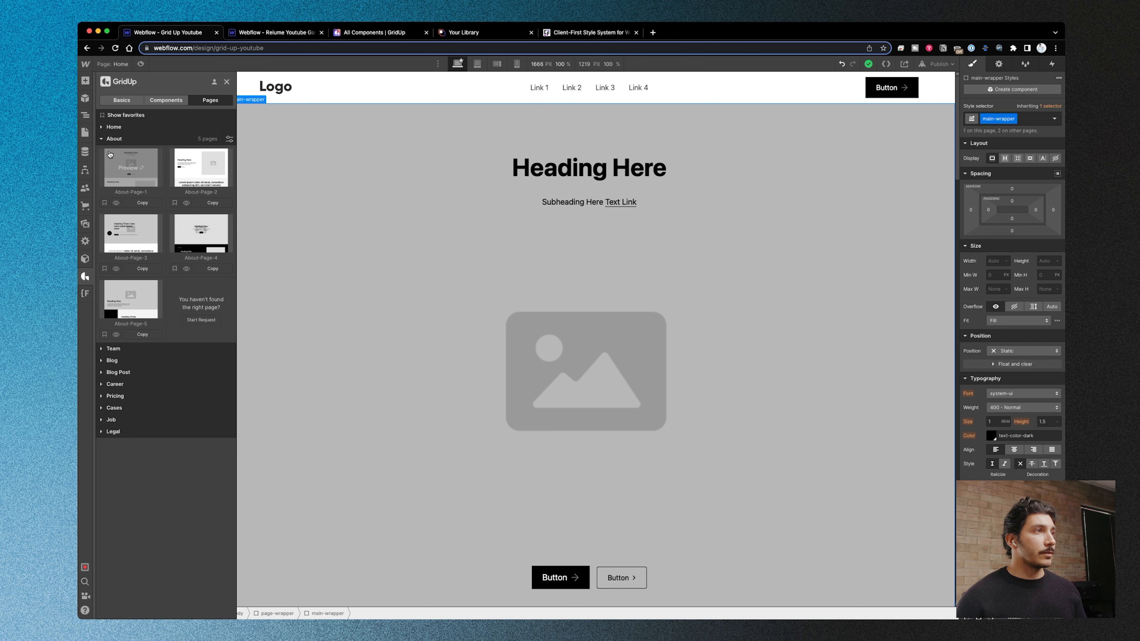
left_click(227, 81)
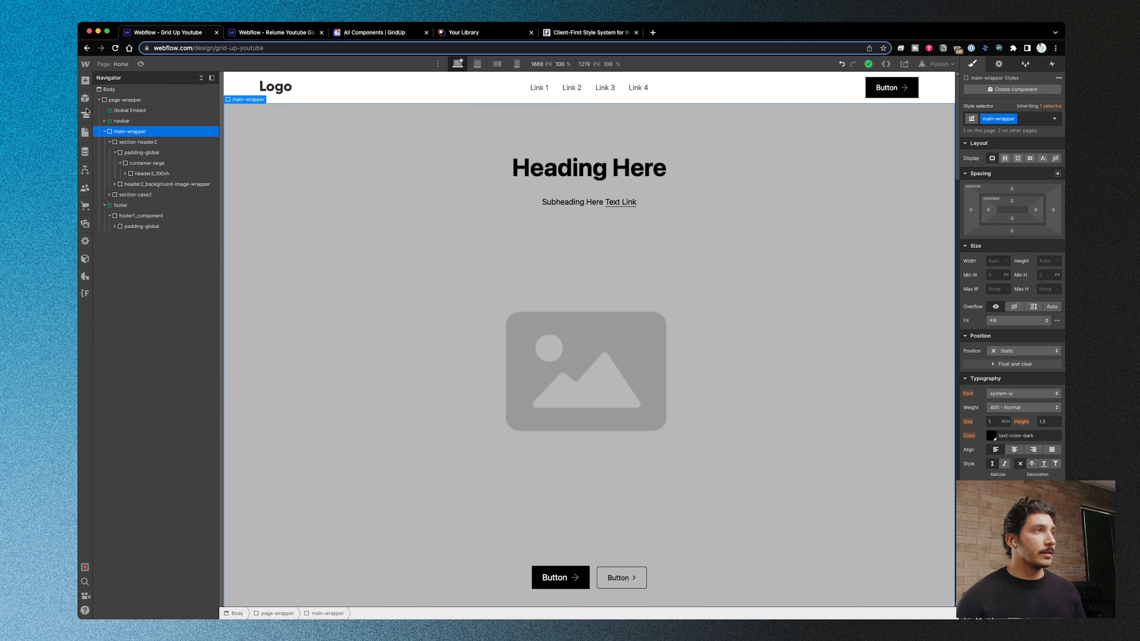
- Define a new page named About in GridUp's tool for adding multiple pages with structure
left_click(89, 277)
left_click(122, 102)
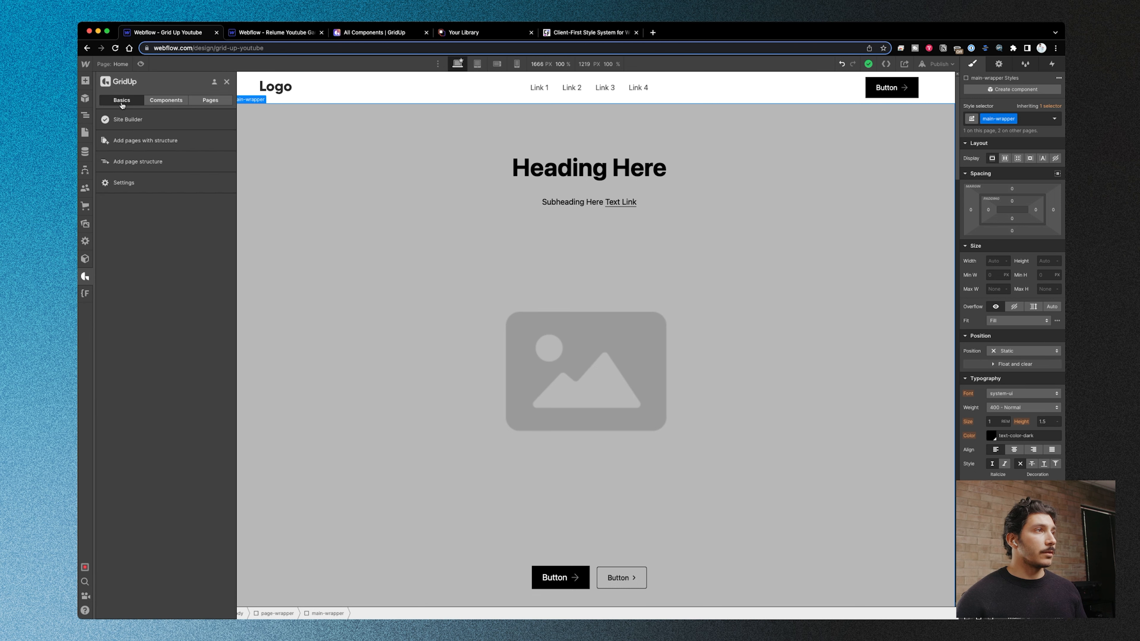
left_click(158, 146)
left_click(307, 146)
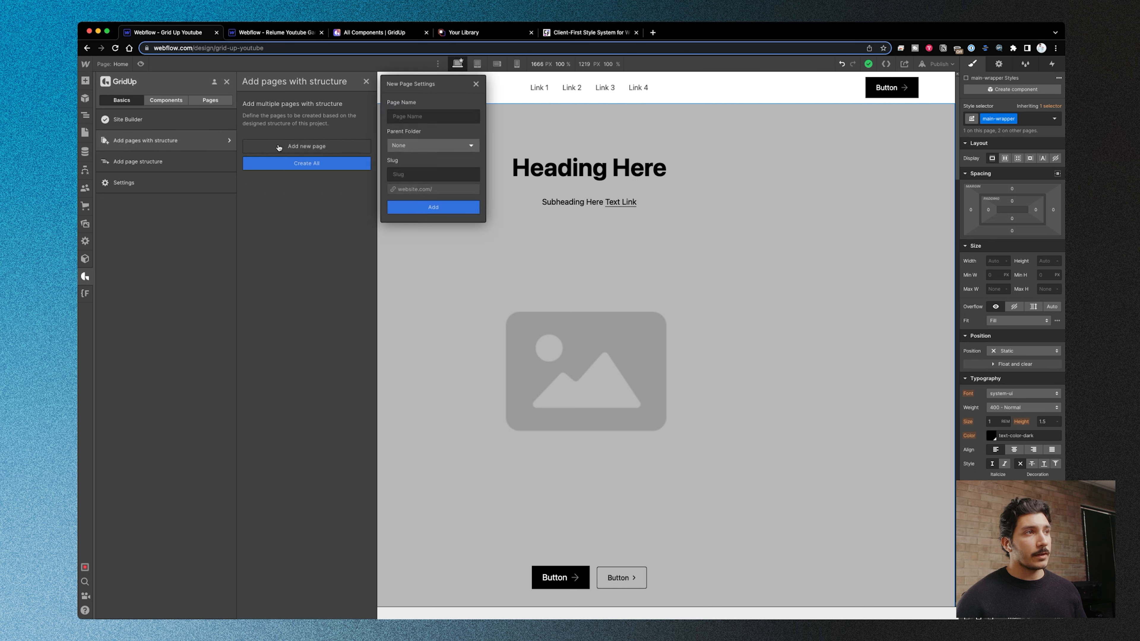
left_click(420, 118)
type("Aboput")
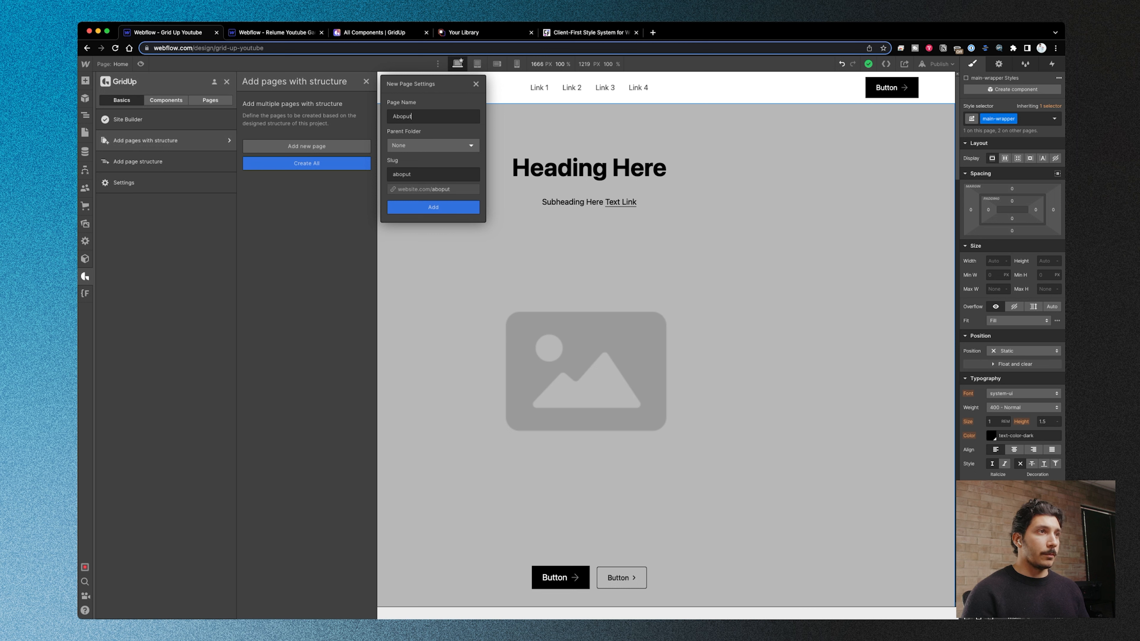
key("BackSpace")
key("BackSpace")
key("BackSpace")
type("ut")
left_click(454, 211)
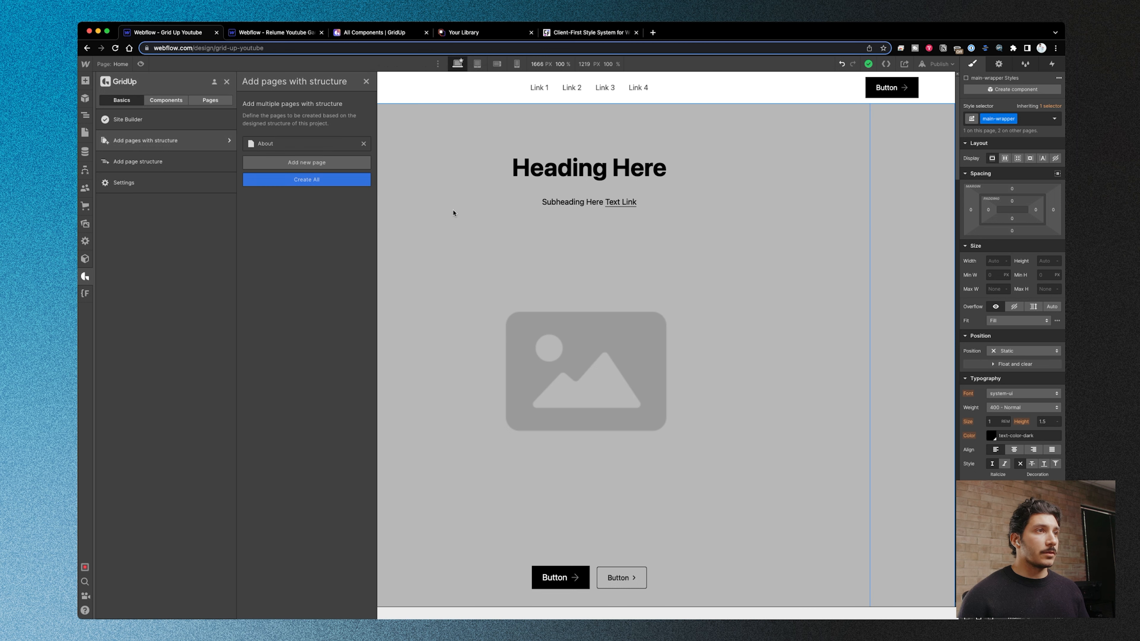
- Define a second page named Contact Us and create all the listed pages with structure
left_click(329, 167)
type("Contact Us")
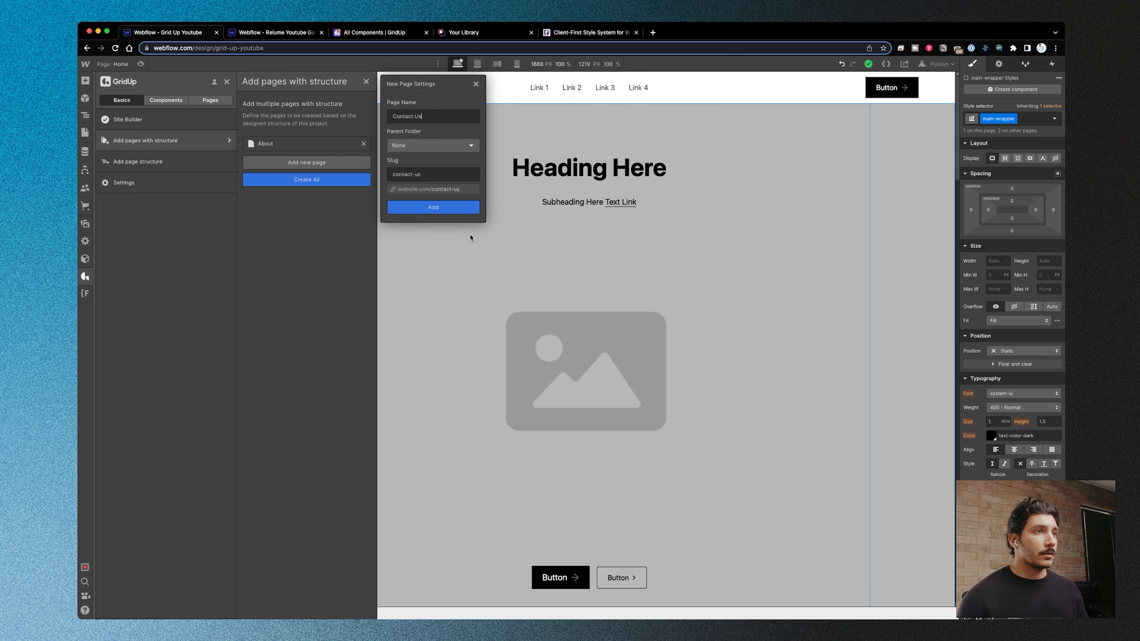
left_click(460, 209)
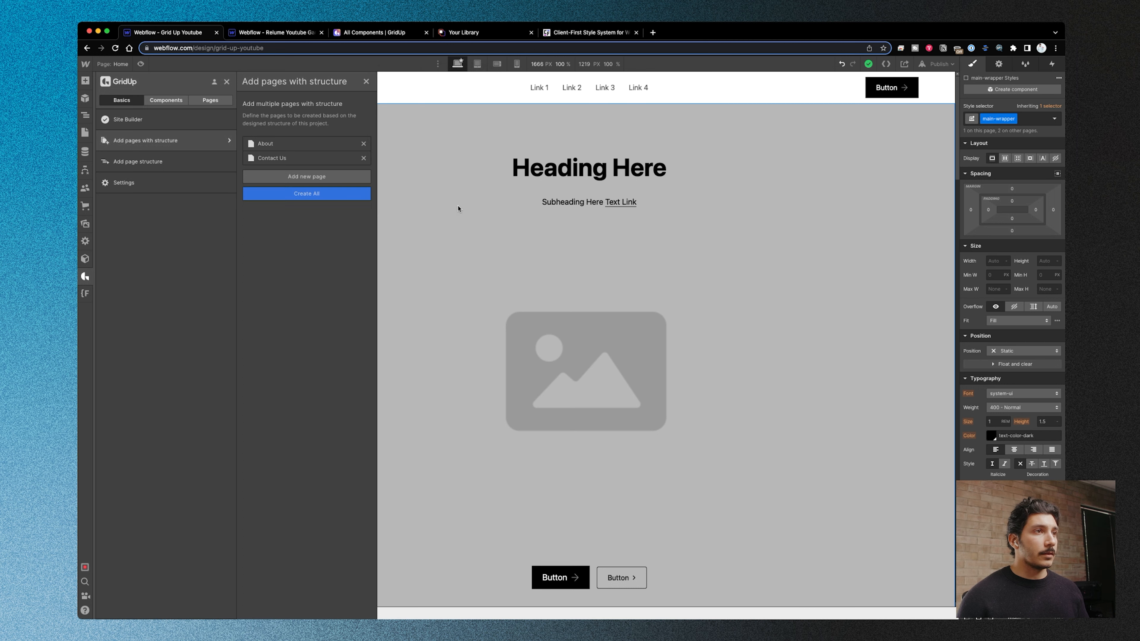
left_click(328, 198)
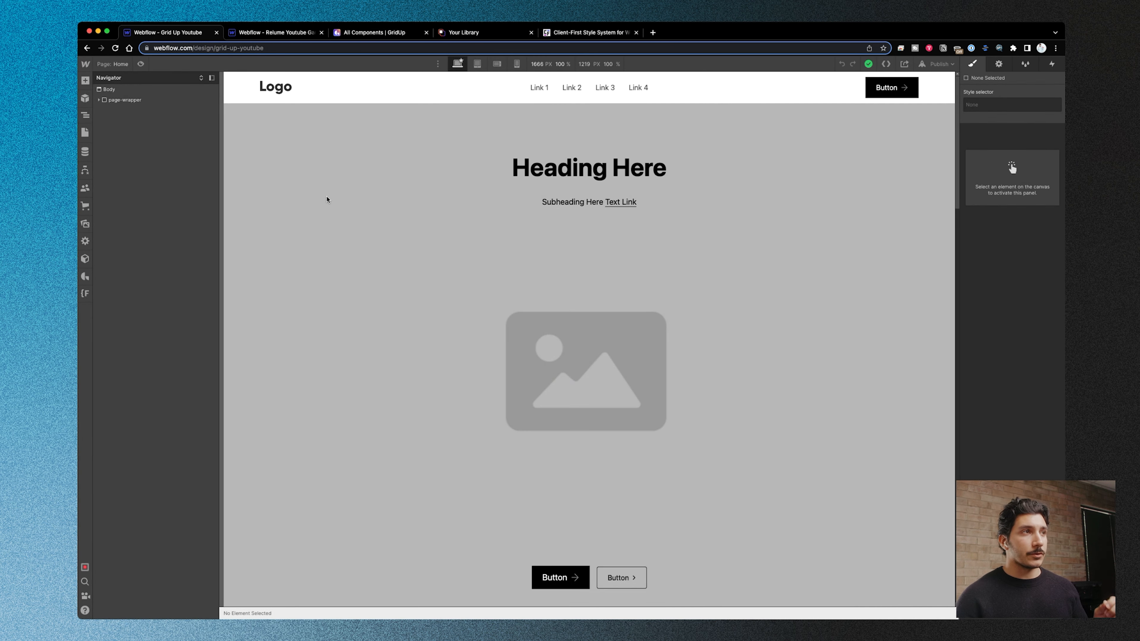
- Open the About page and paste GridUp's About-Page-1 template after the navbar
key("p")
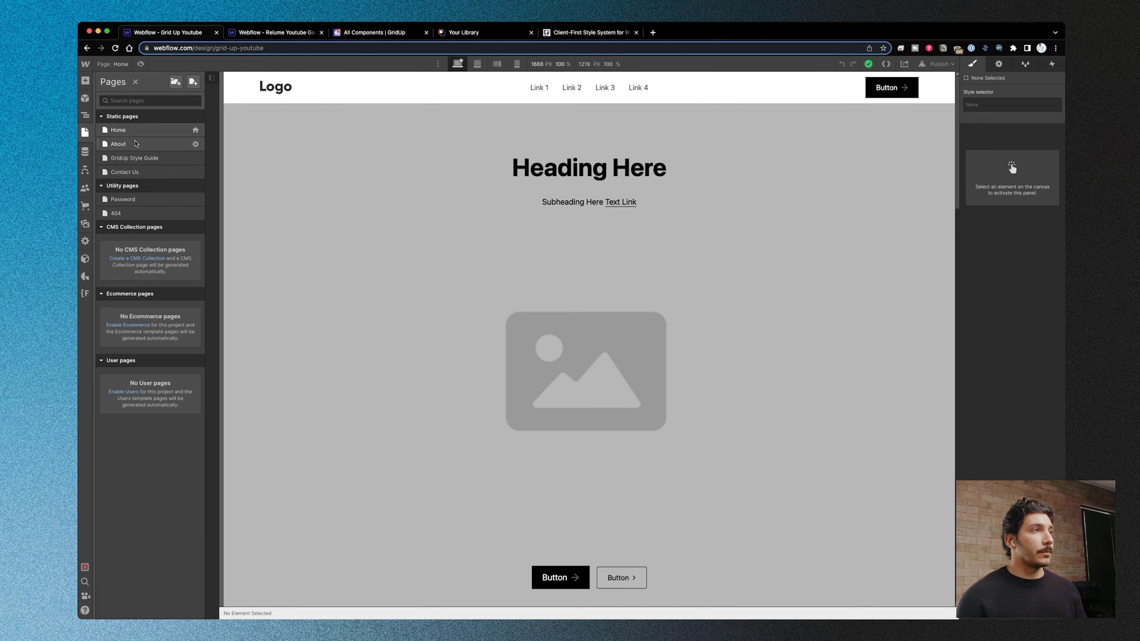
left_click(135, 143)
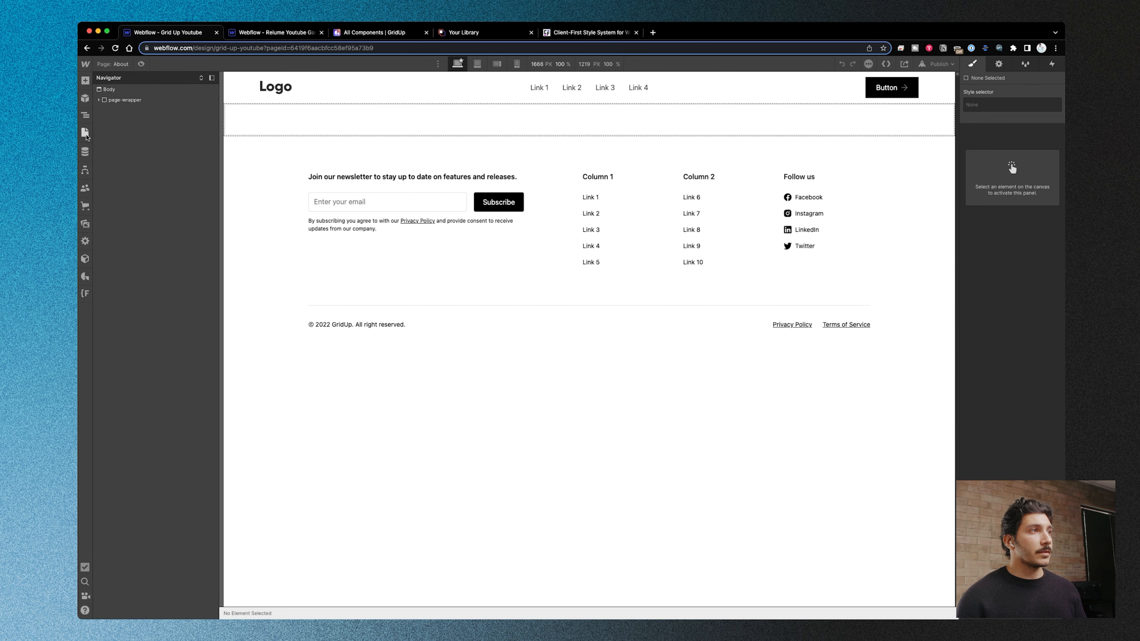
left_click(85, 277)
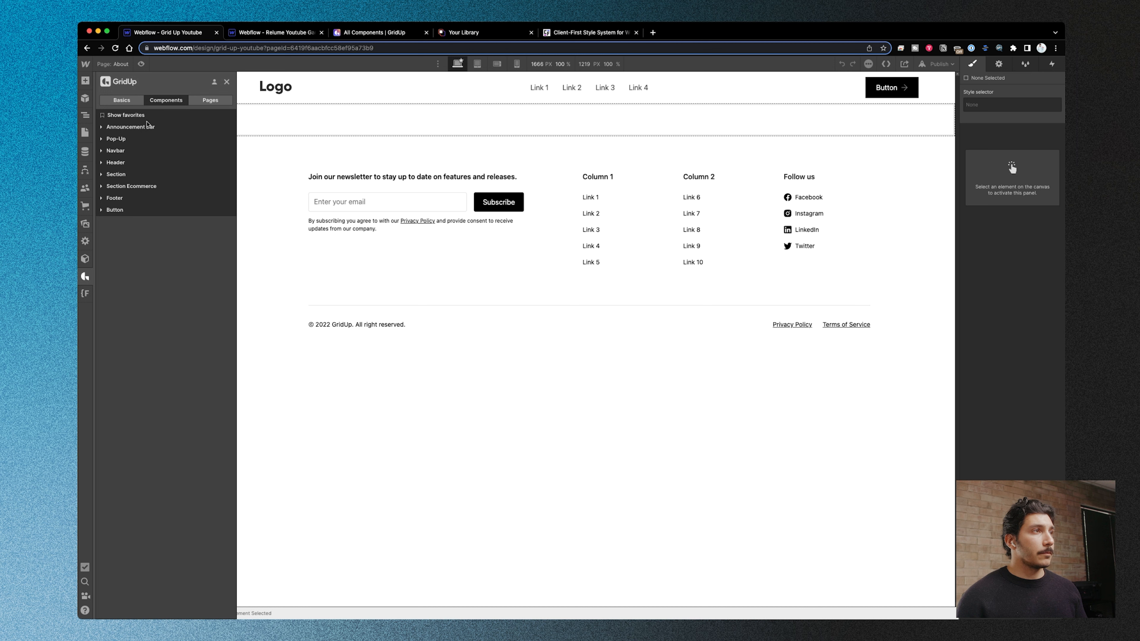
left_click(210, 101)
left_click(101, 139)
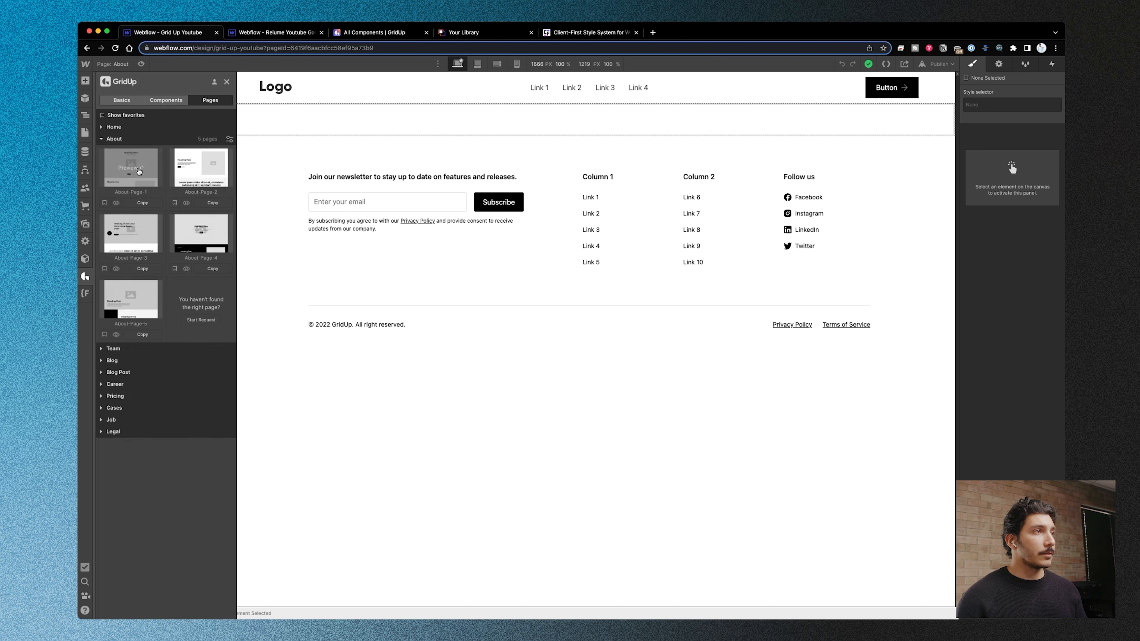
left_click(140, 205)
left_click(86, 115)
left_click(122, 121)
key("super+v")
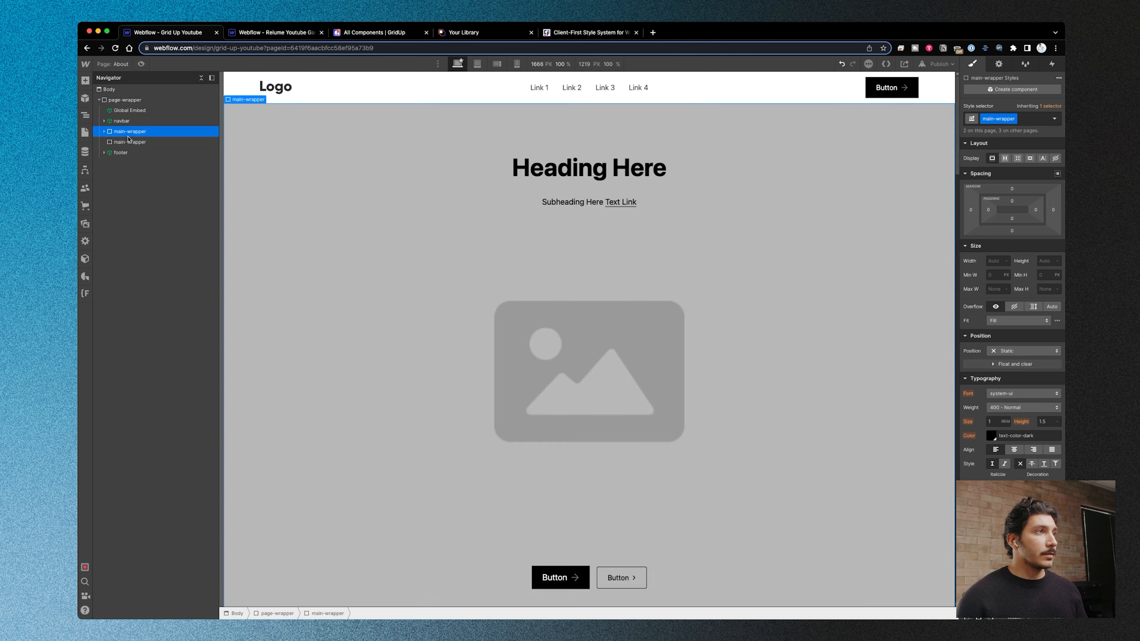
- Delete the empty main-wrapper above the footer on the About page and review the inserted content
left_click(129, 144)
key("Delete")
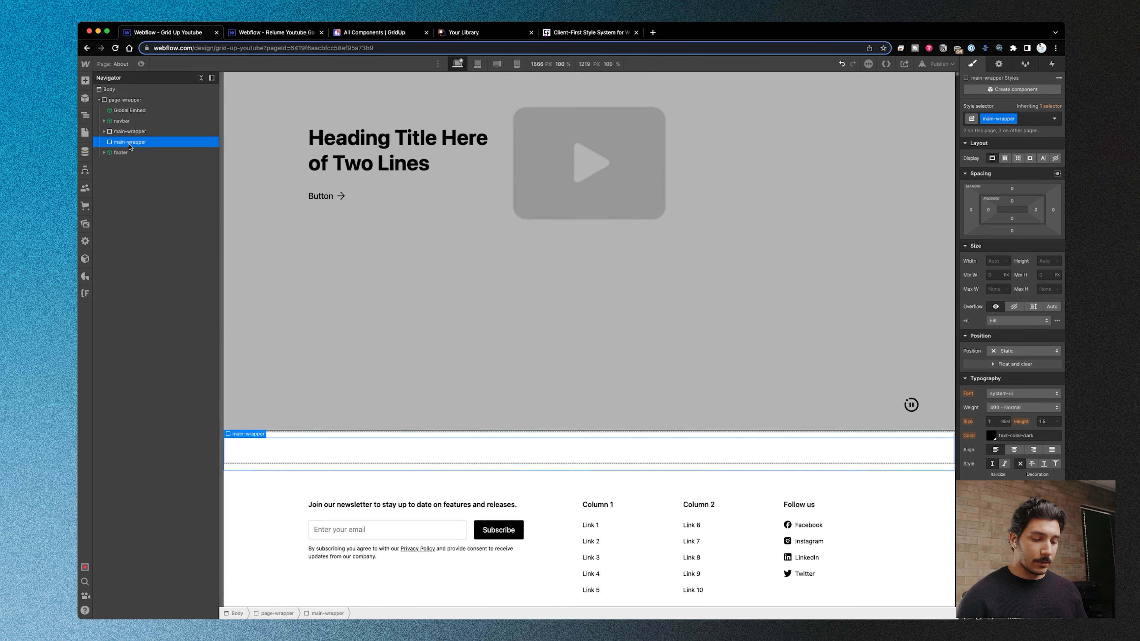
left_click(156, 134)
scroll(341, 197, "up", 20)
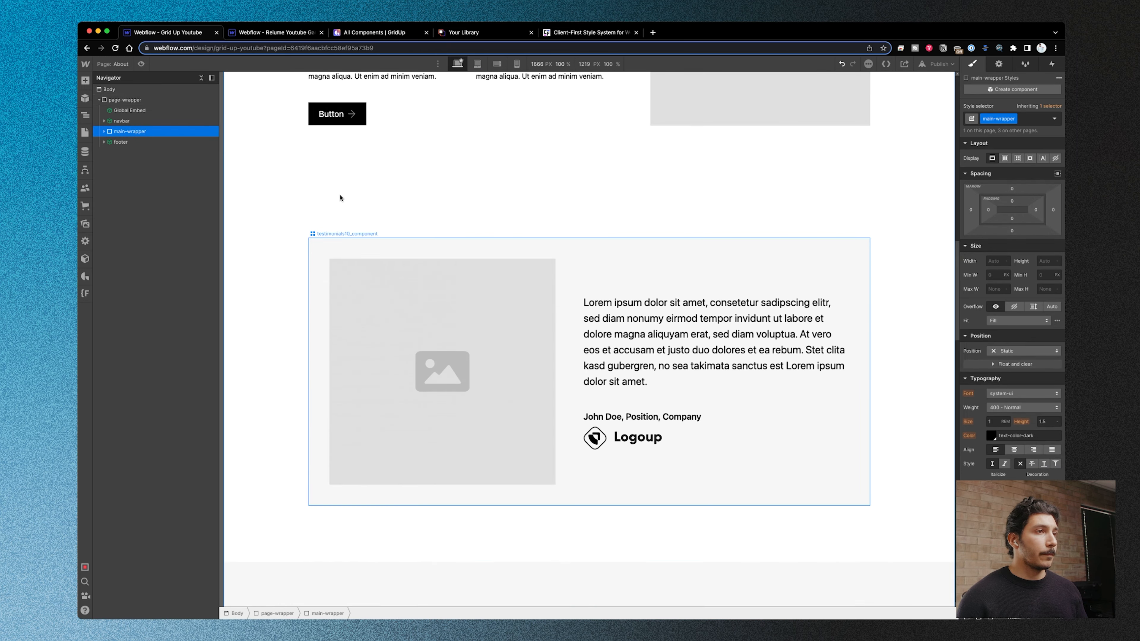
scroll(339, 198, "down", 20)
scroll(340, 197, "down", 10)
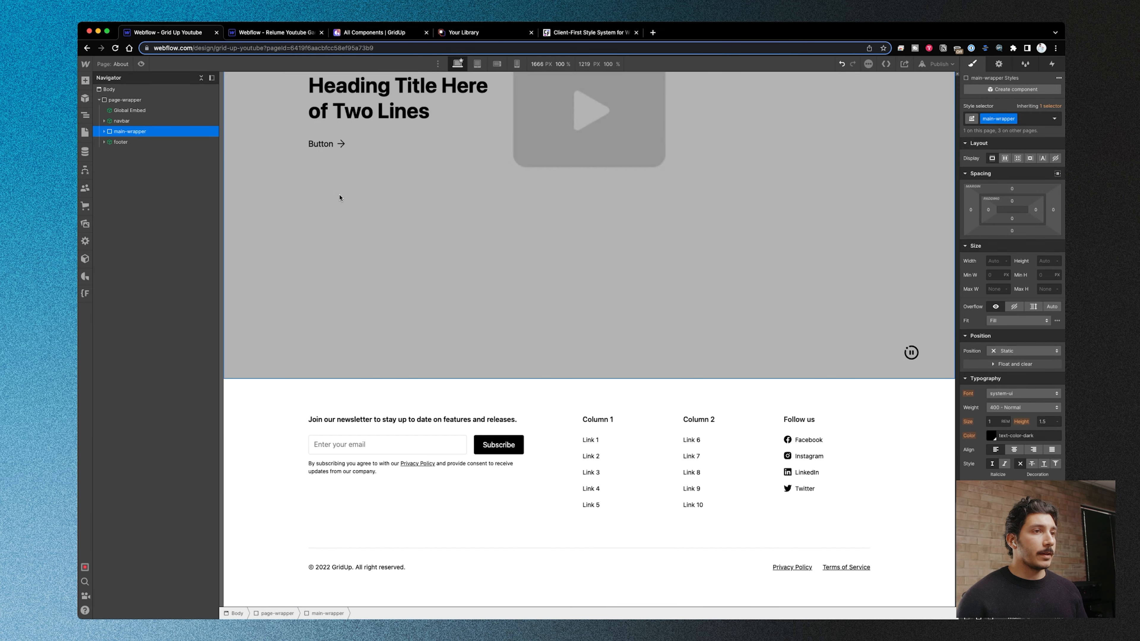
scroll(340, 198, "up", 20)
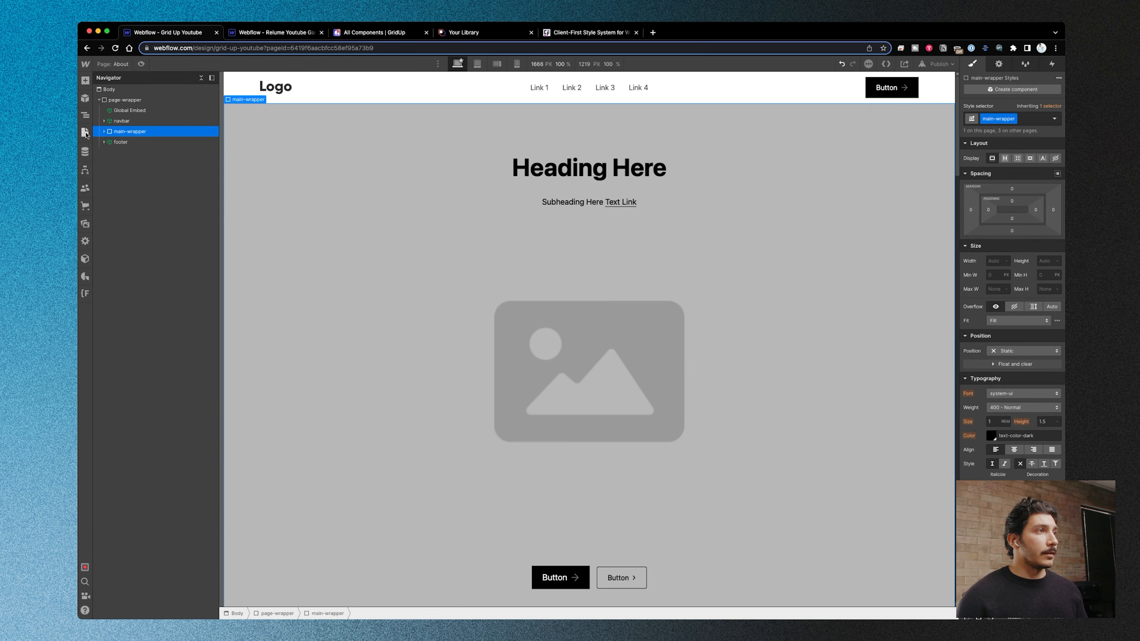
- Open the Contact Us page and delete its empty main-wrapper
left_click(85, 133)
left_click(148, 173)
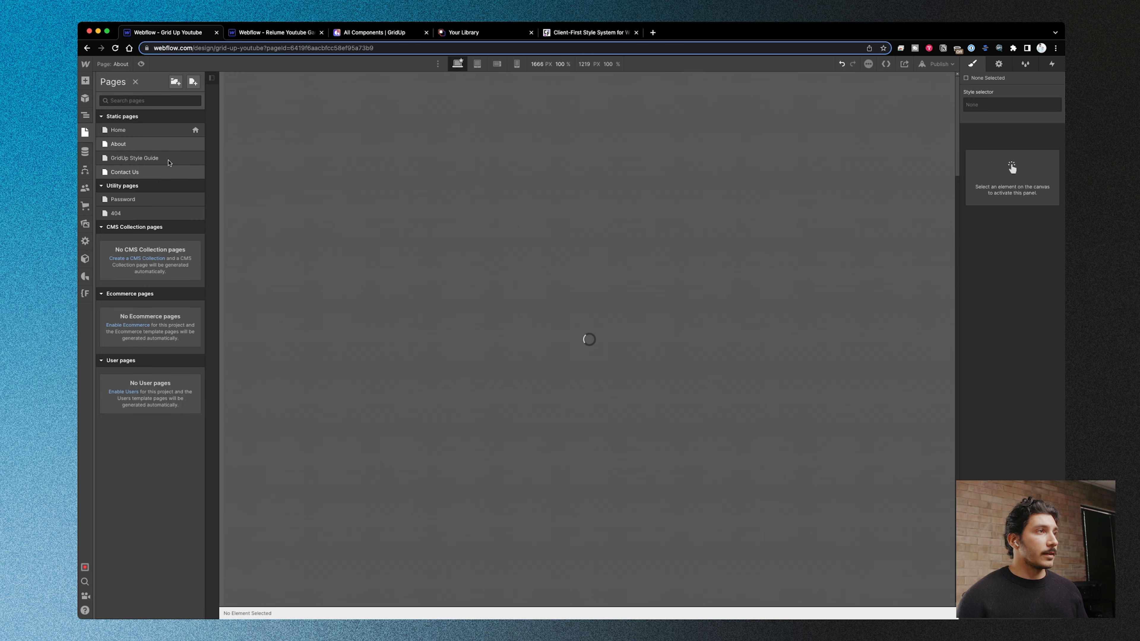
left_click(137, 132)
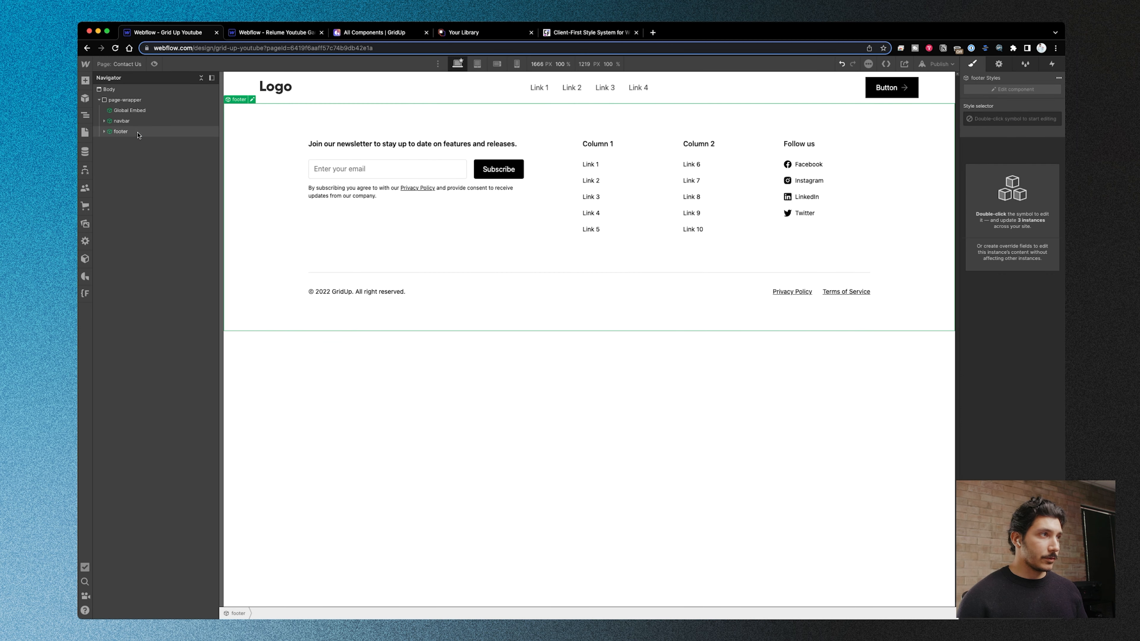
- Paste GridUp's Career-Page-2 template into the Contact Us page-wrapper and place its main-wrapper between the navbar and footer
left_click(85, 276)
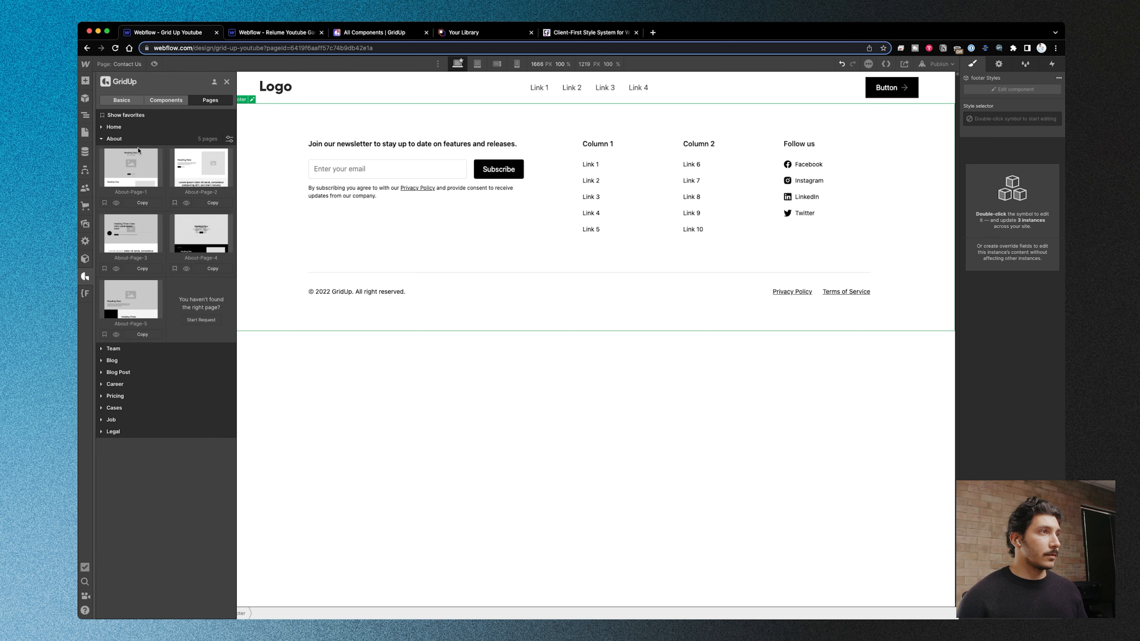
left_click(101, 139)
left_click(215, 250)
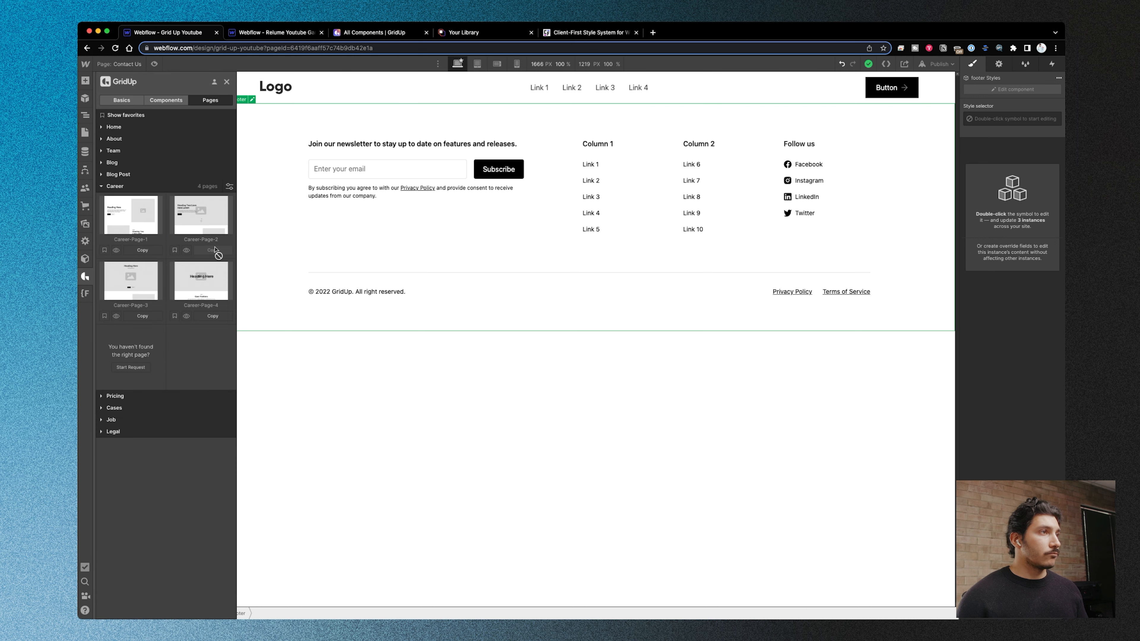
left_click(283, 127)
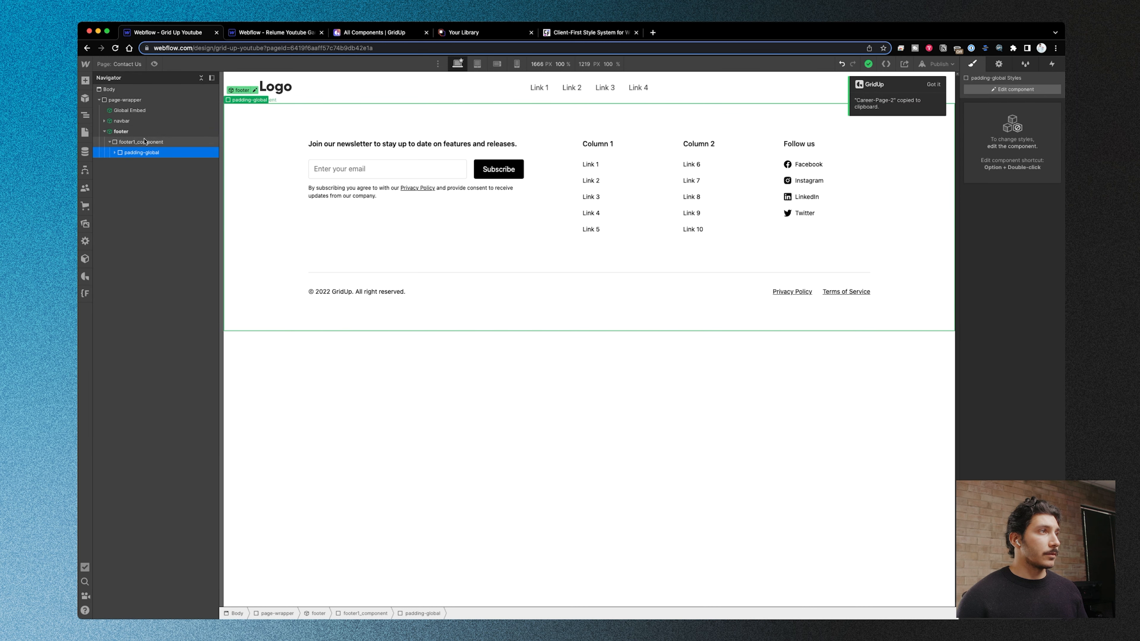
left_click(136, 103)
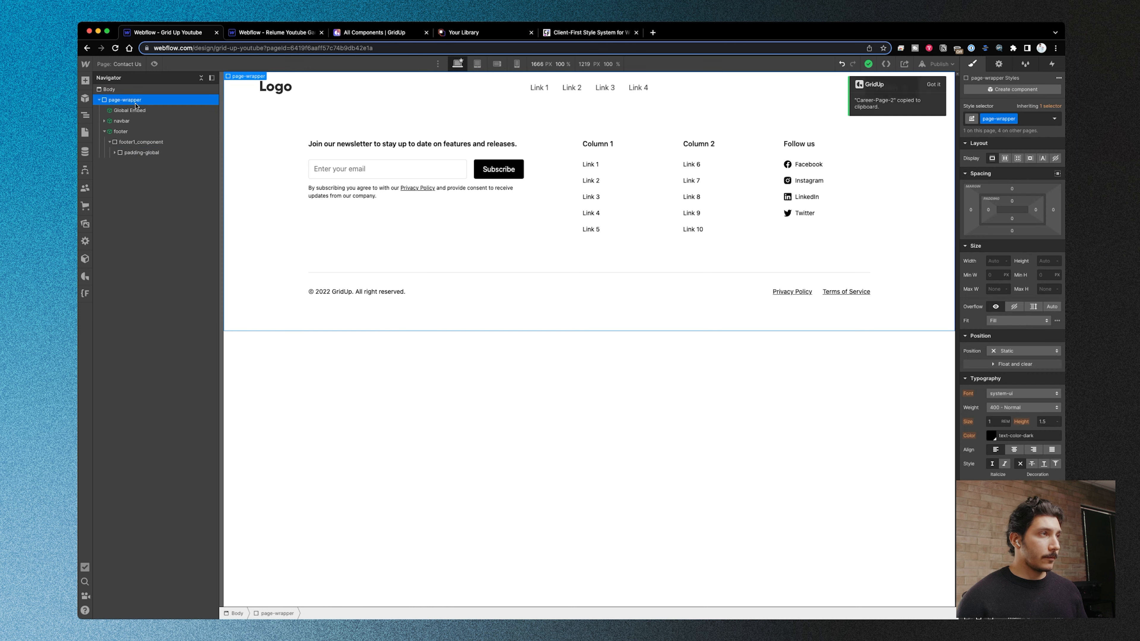
key("super+v")
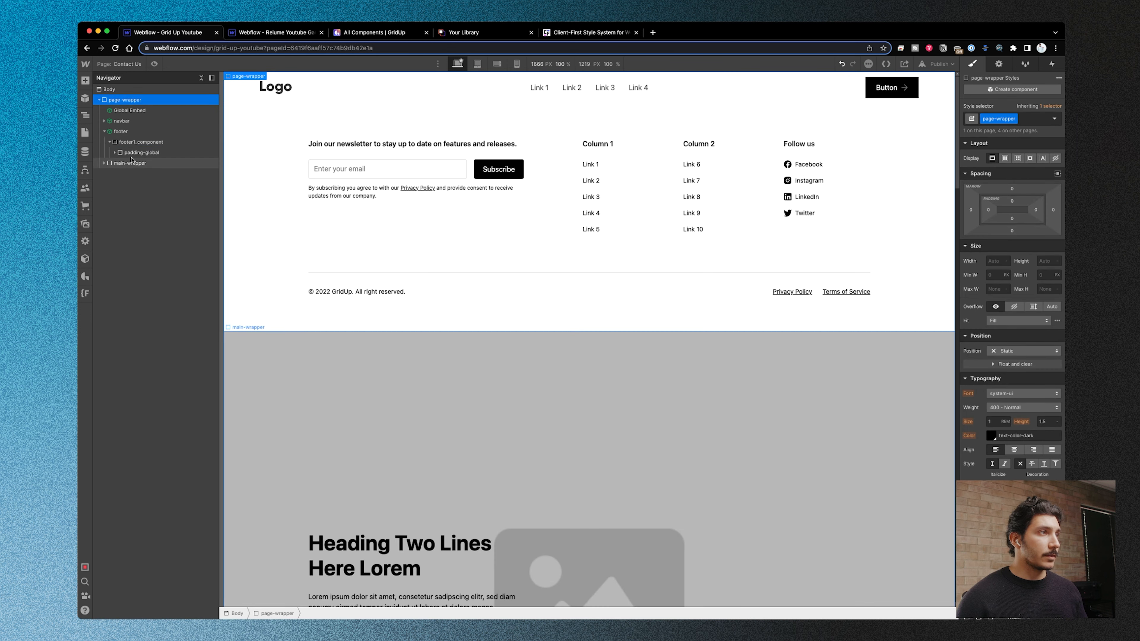
scroll(364, 356, "down", 20)
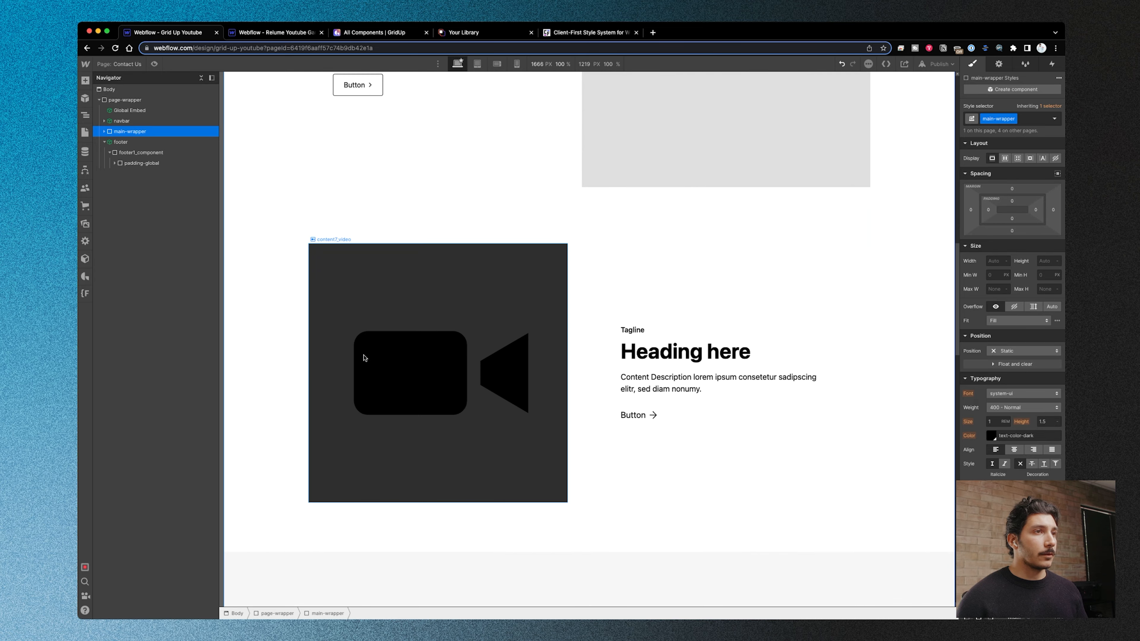
scroll(364, 360, "up", 20)
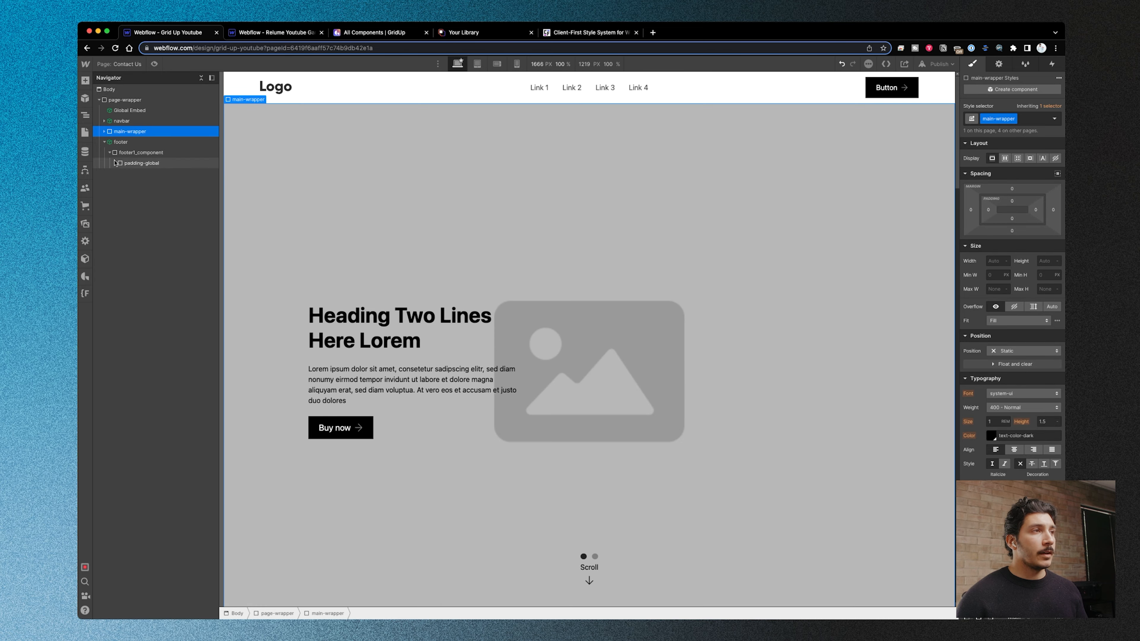
- Open the Home page and look over its assembled layout
left_click(85, 132)
left_click(144, 132)
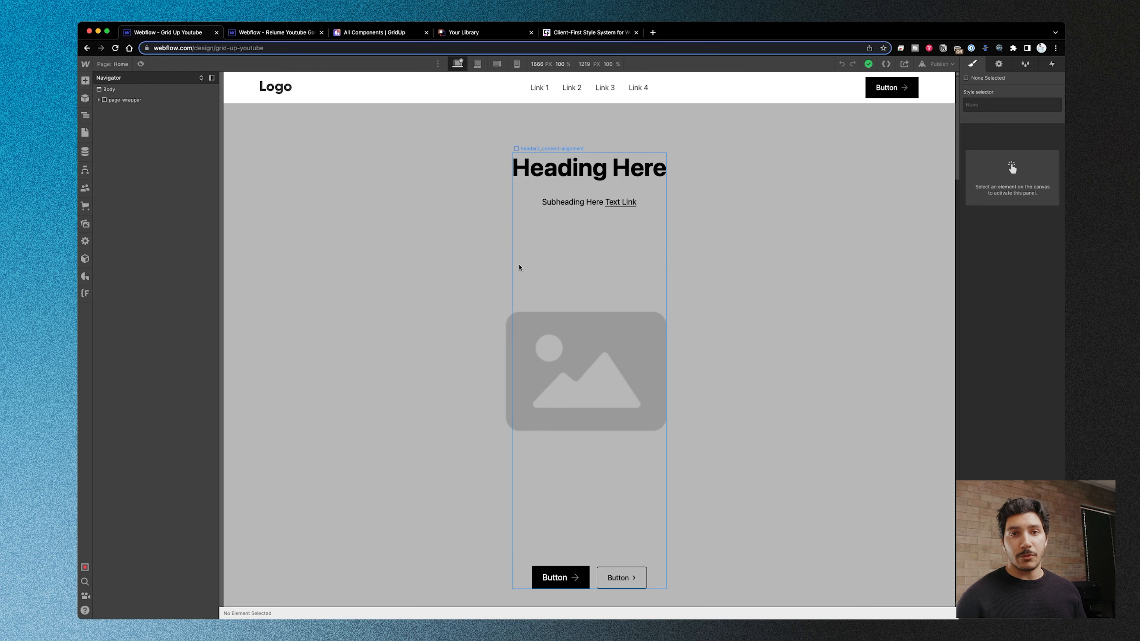
scroll(449, 296, "down", 20)
scroll(449, 296, "up", 20)
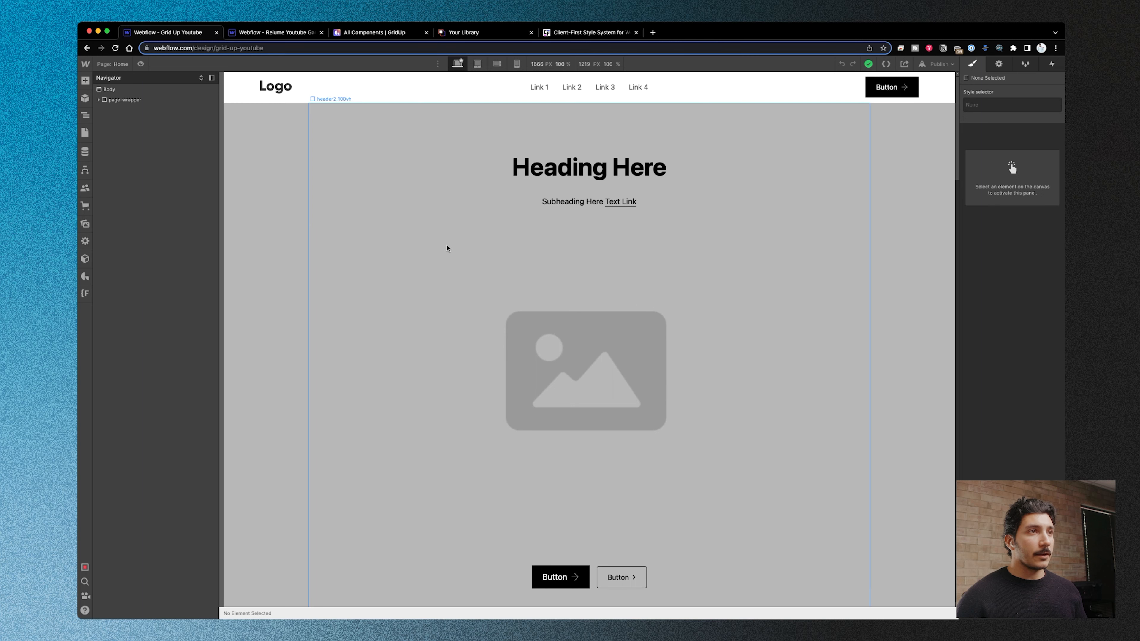
- Open the GridUp Style Guide page and examine its page structure and button styles, selecting the small alternate button
left_click(87, 278)
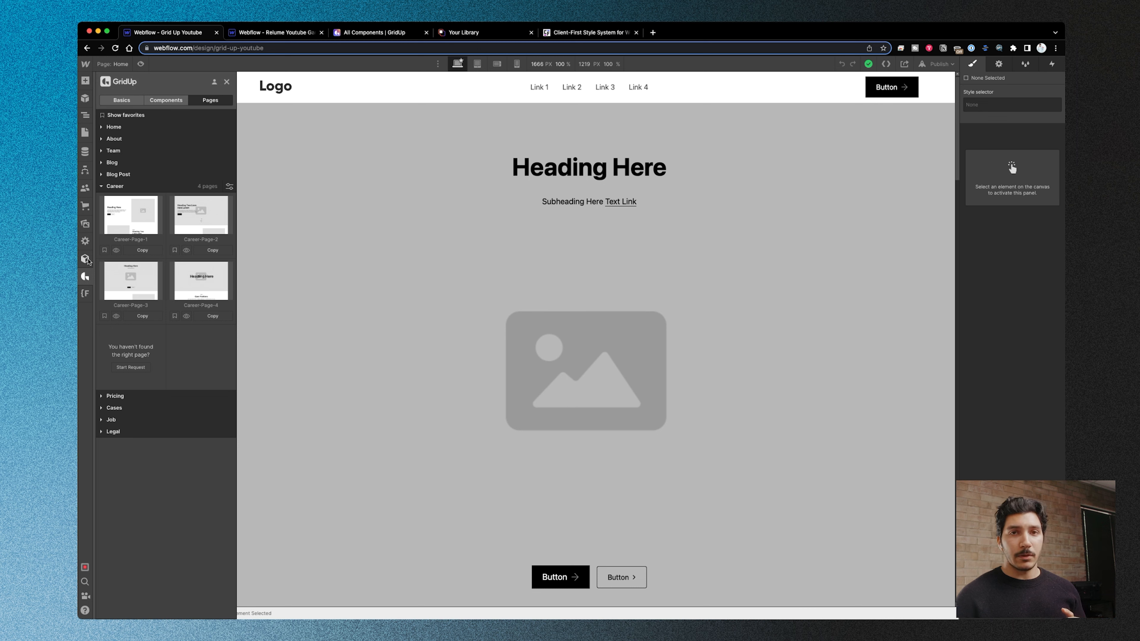
left_click(86, 133)
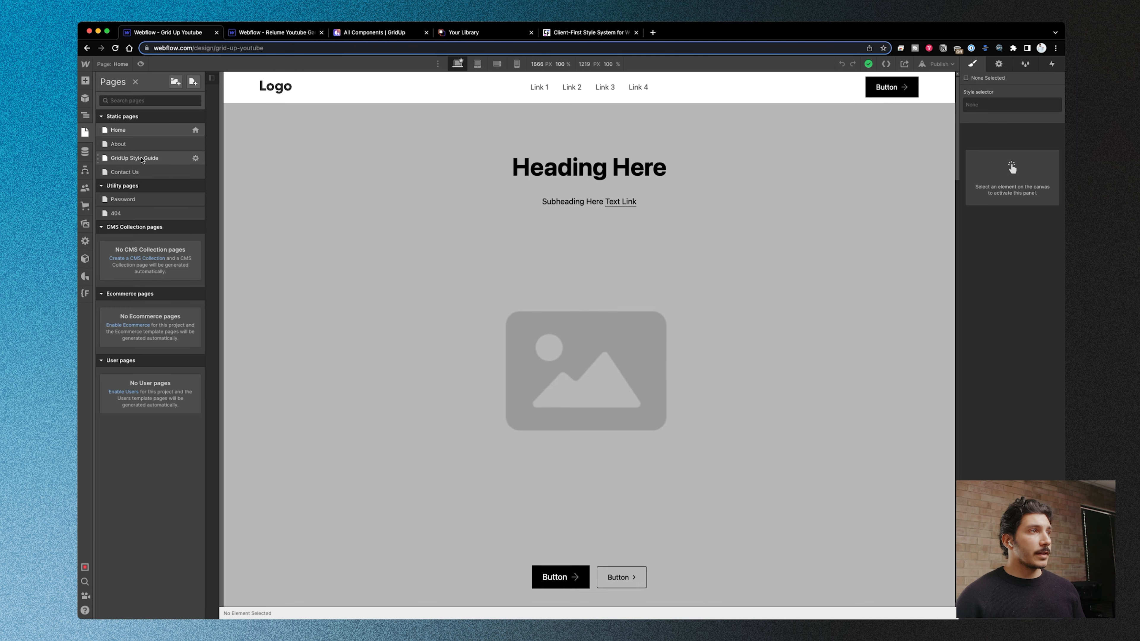
left_click(142, 159)
scroll(481, 424, "down", 15)
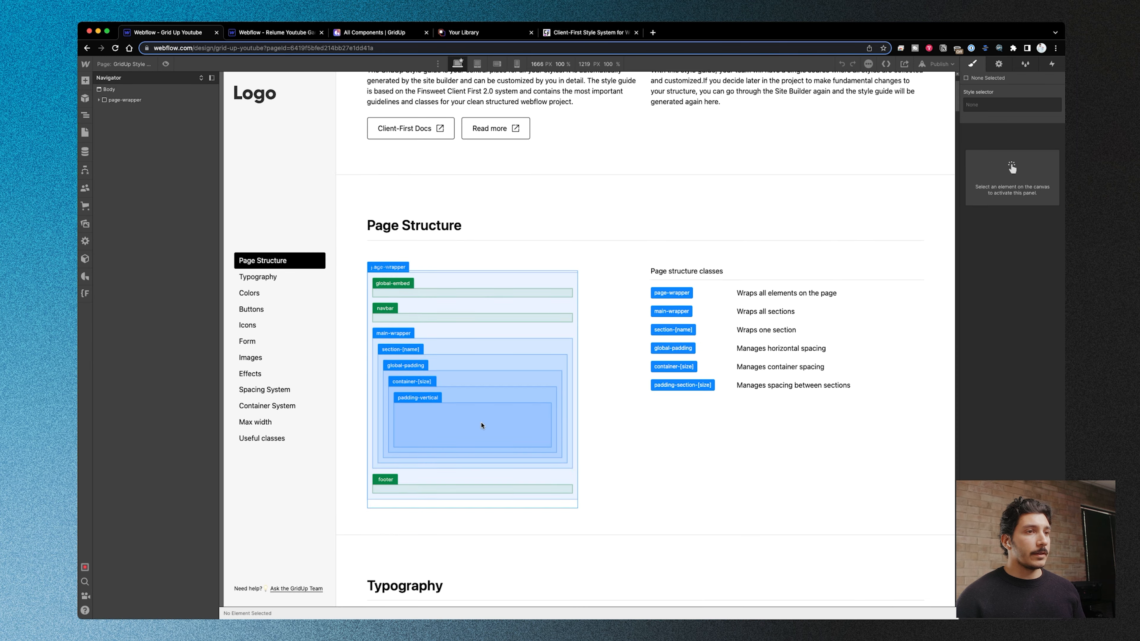
scroll(481, 424, "down", 20)
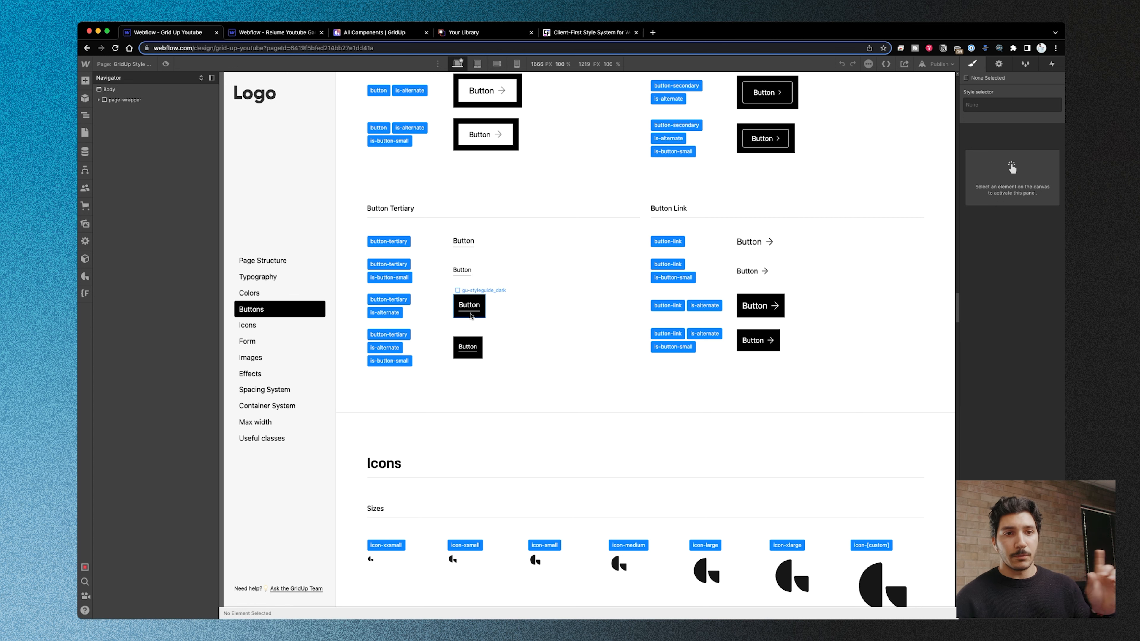
scroll(474, 295, "up", 2)
left_click(497, 204)
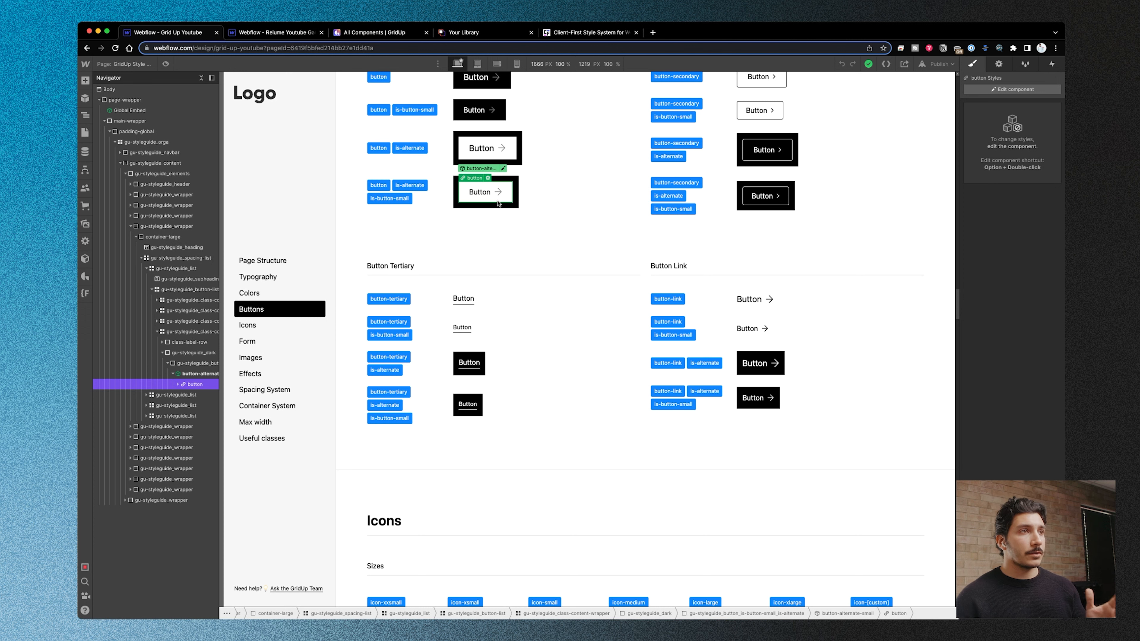
- Open the Home page and look over its case section down to the All Cases link above the footer
left_click(87, 134)
left_click(154, 135)
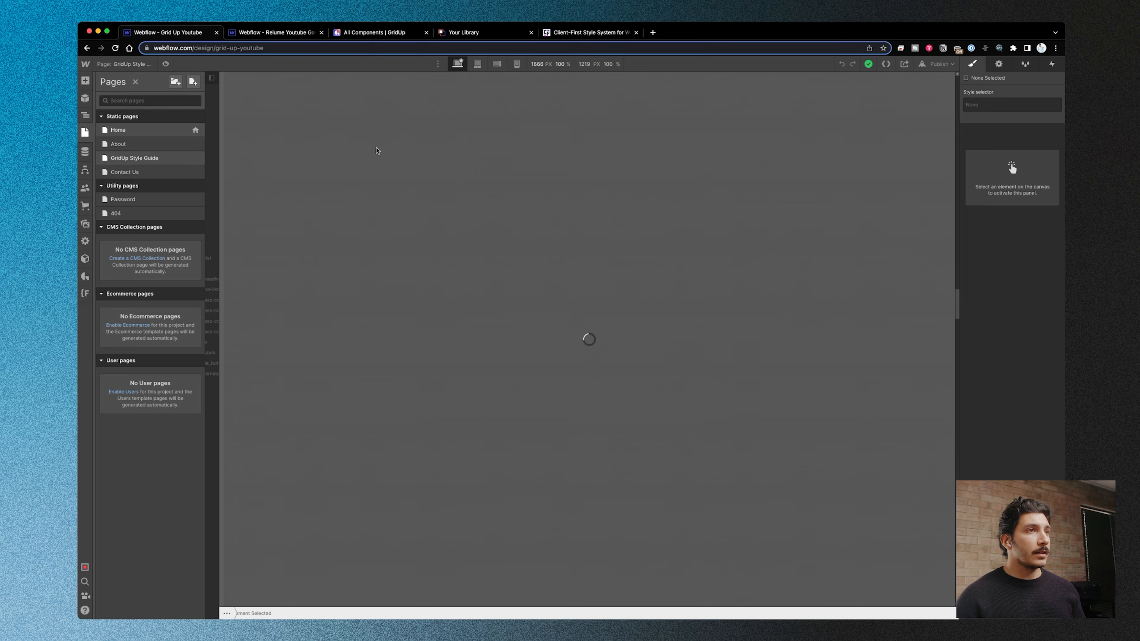
scroll(564, 411, "down", 7)
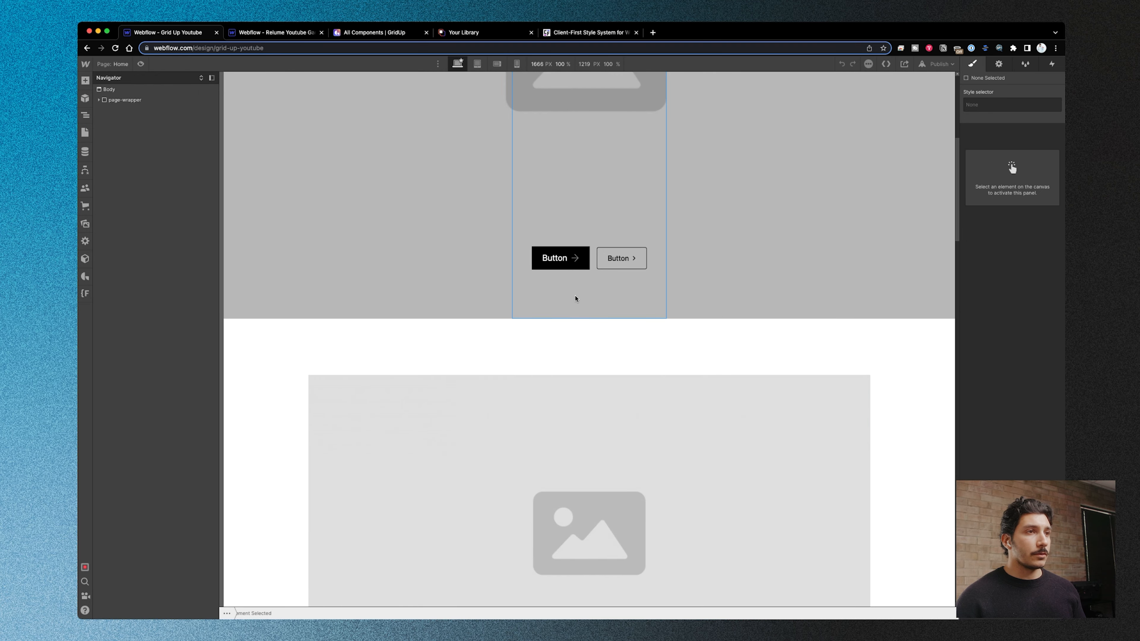
scroll(591, 410, "down", 3)
left_click(566, 470)
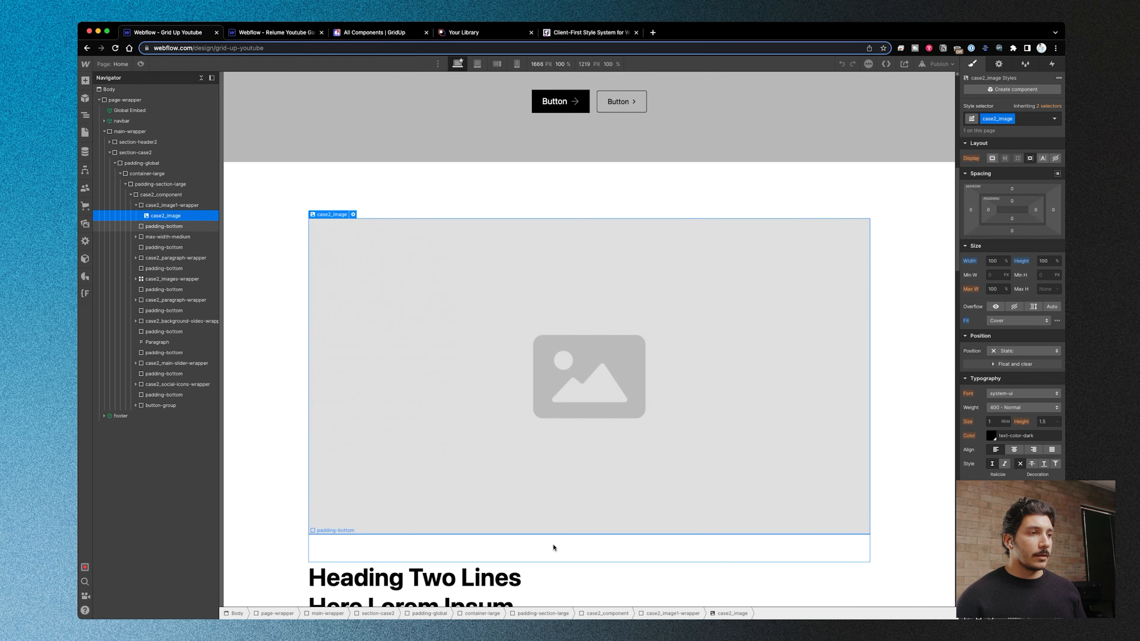
scroll(555, 545, "down", 20)
scroll(554, 528, "up", 5)
scroll(555, 526, "down", 5)
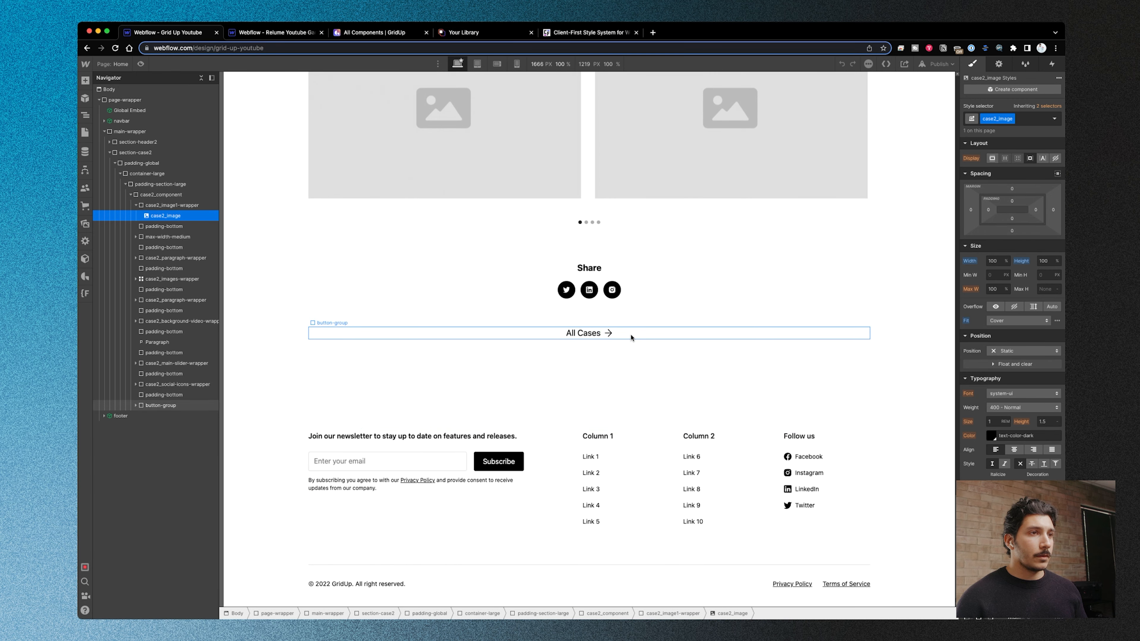
- Add a Button element to the button-group beside the All Cases link and give it the button class
left_click(634, 342)
key("super+e")
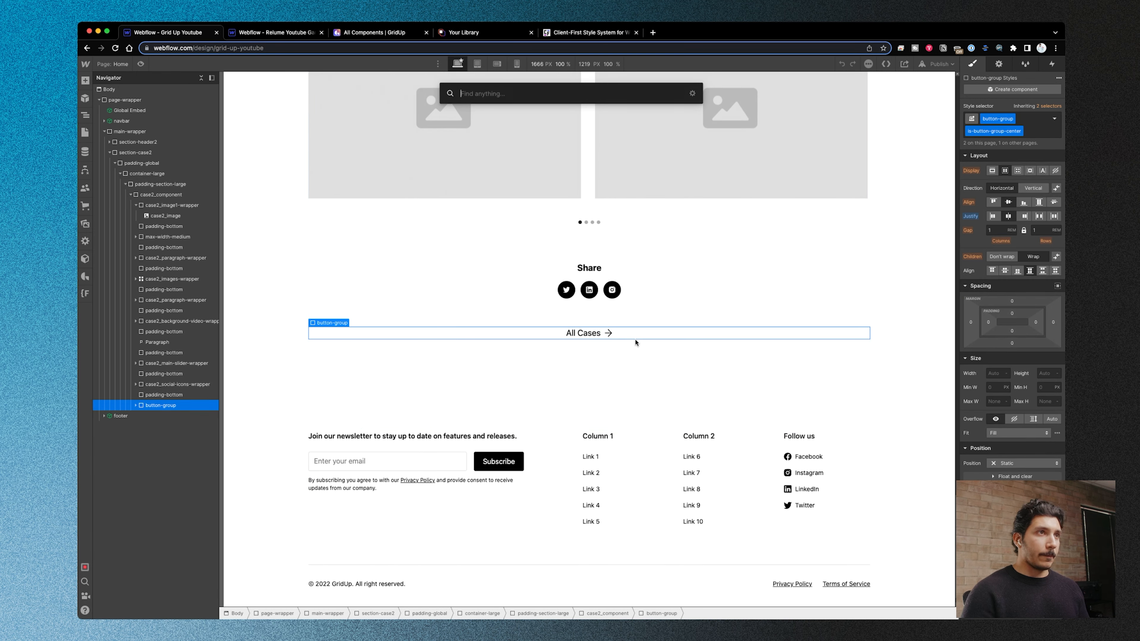
type("butt")
left_click(451, 137)
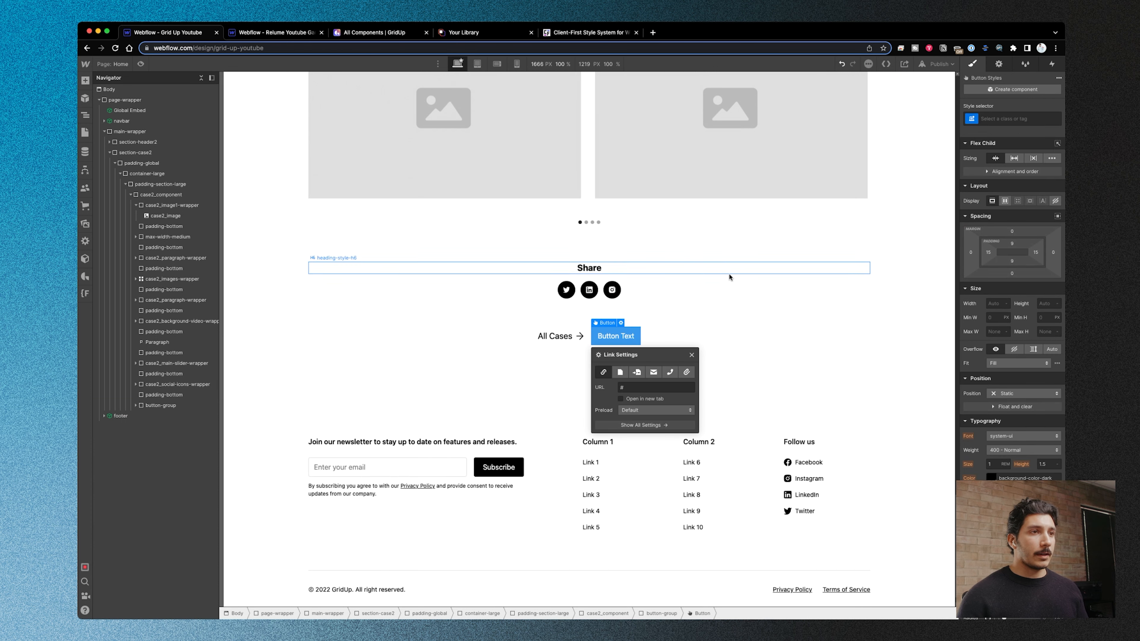
left_click(1032, 119)
type("button")
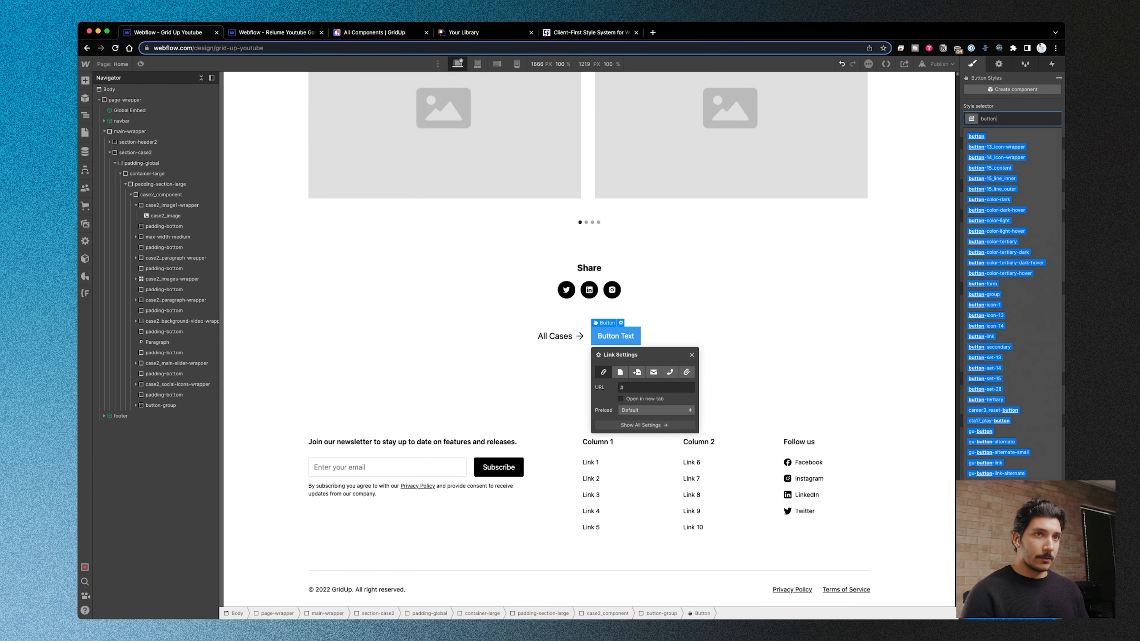
key("Return")
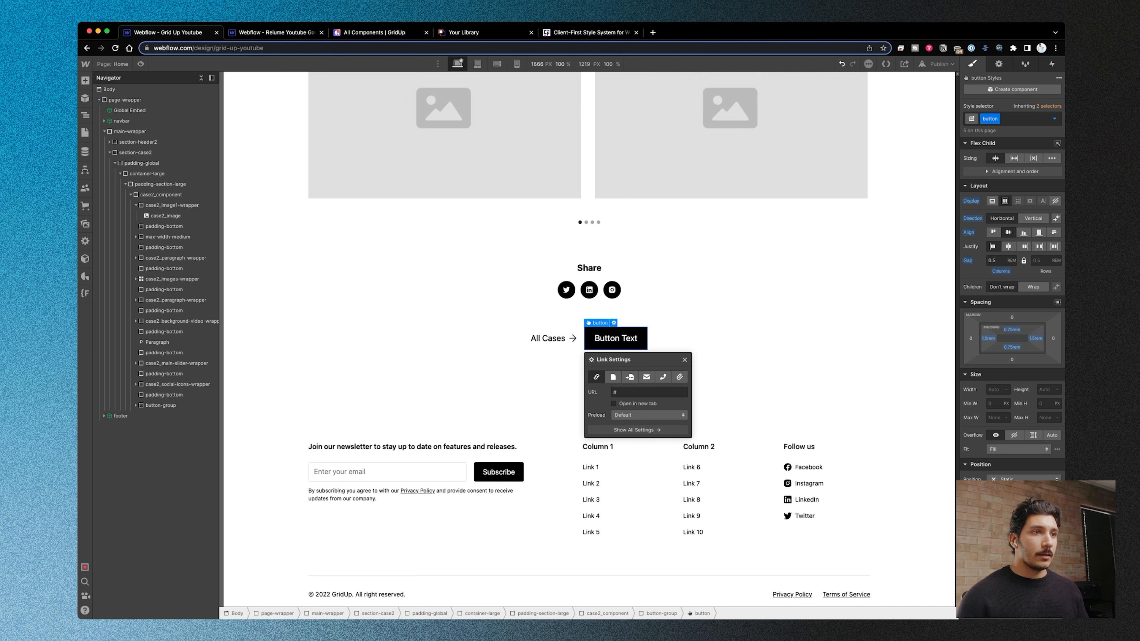
- Insert GridUp's button component into the same button-group
left_click(688, 340)
key("super+e")
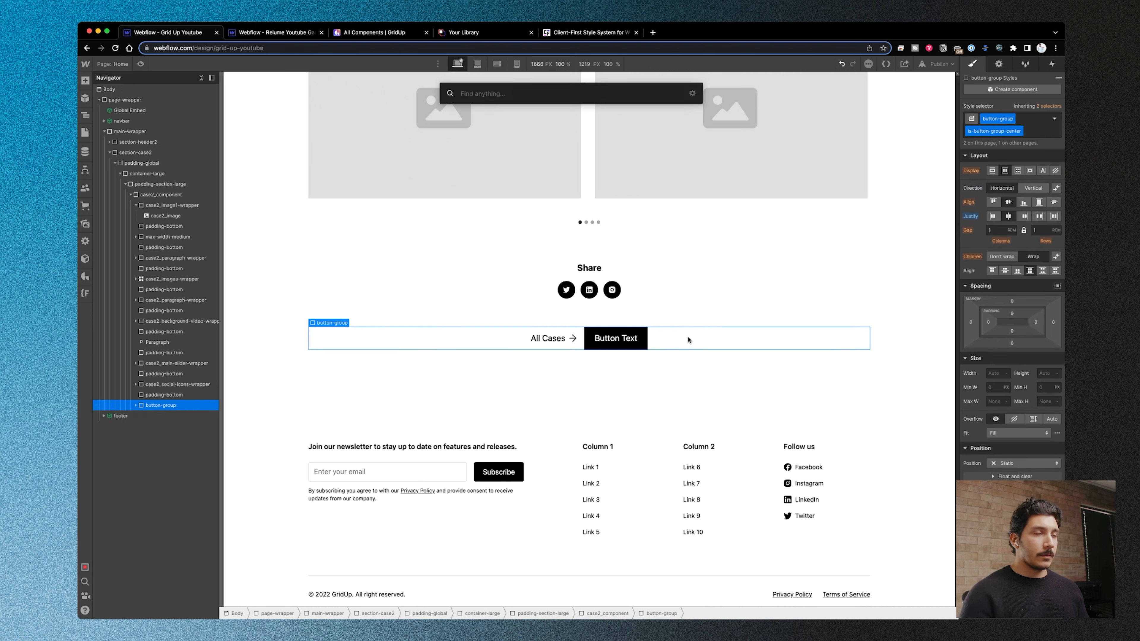
type("butt")
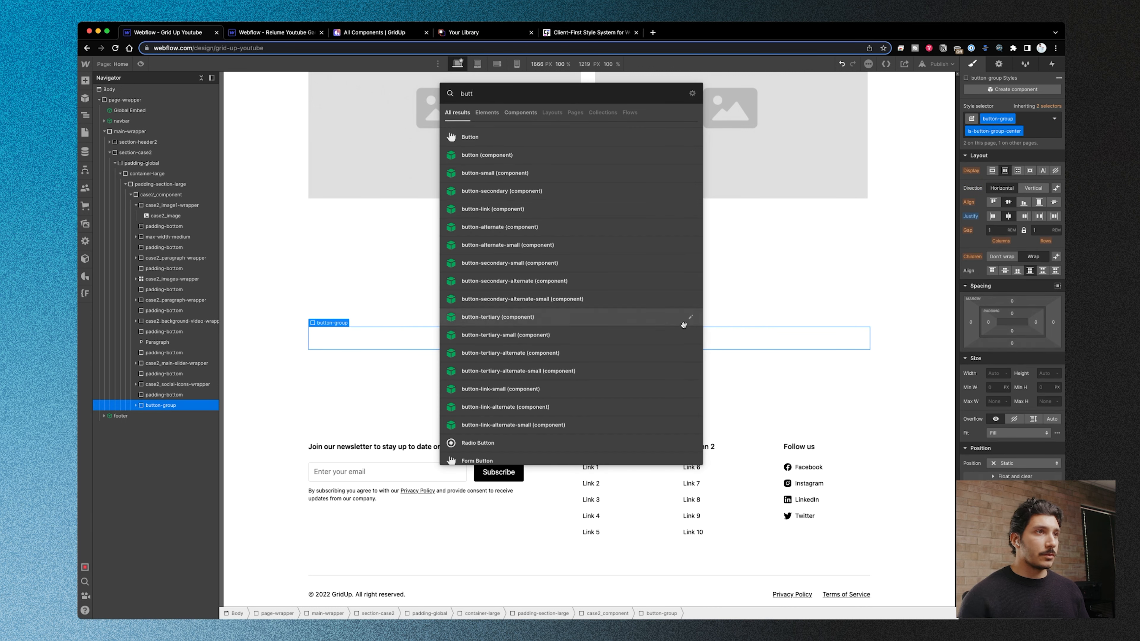
left_click(586, 156)
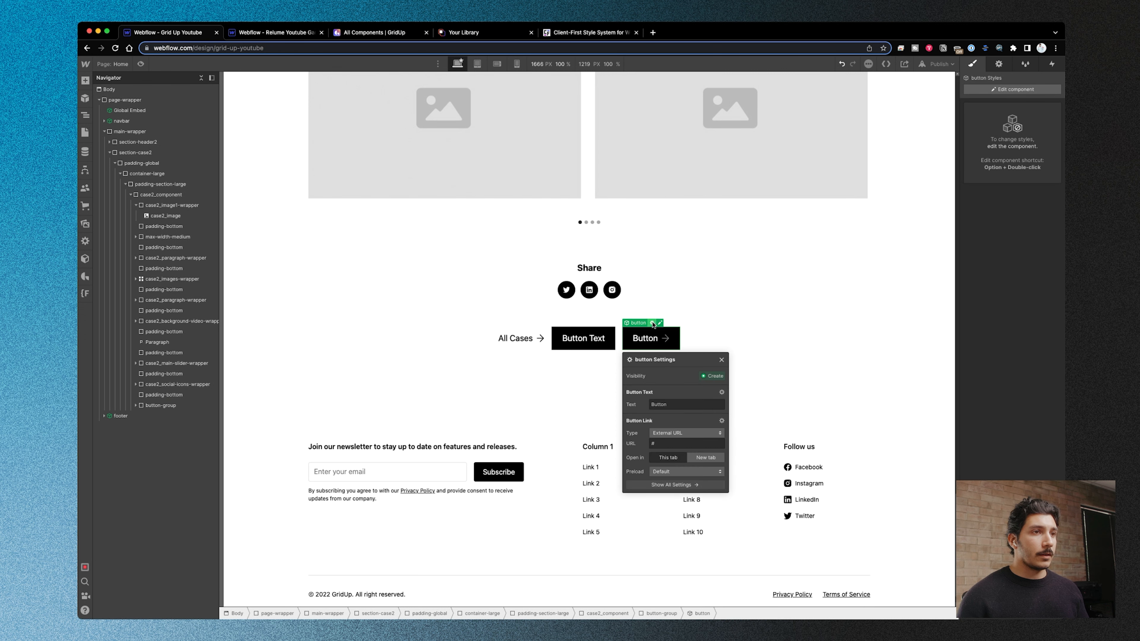
- Set the Button Text property of the new button component's text block to "Go Here"
left_click(657, 344)
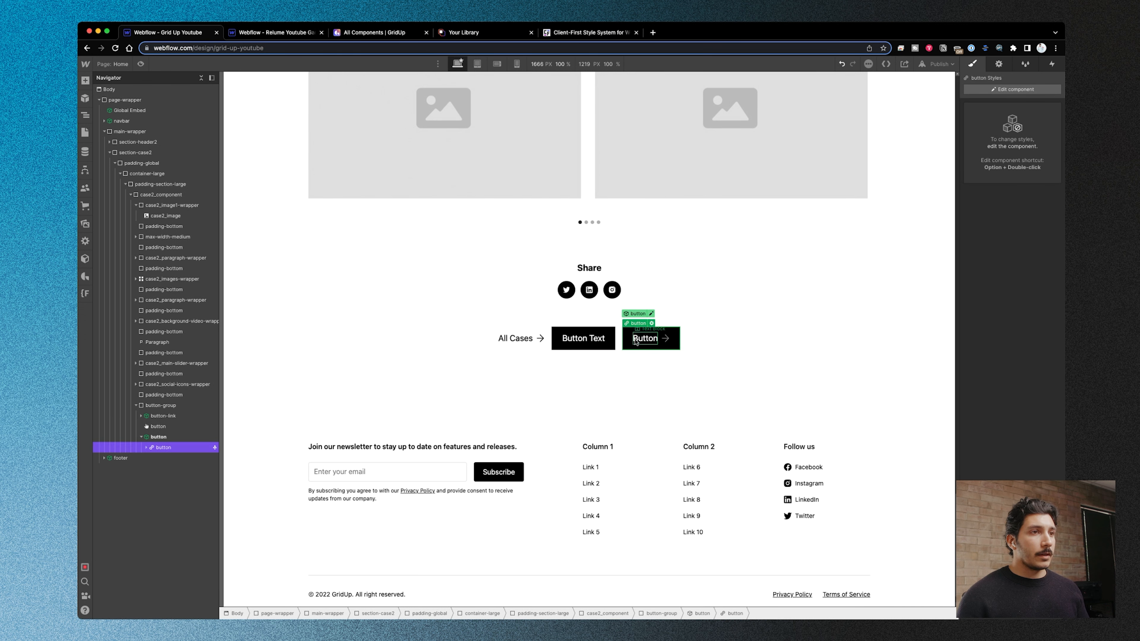
left_click(648, 340)
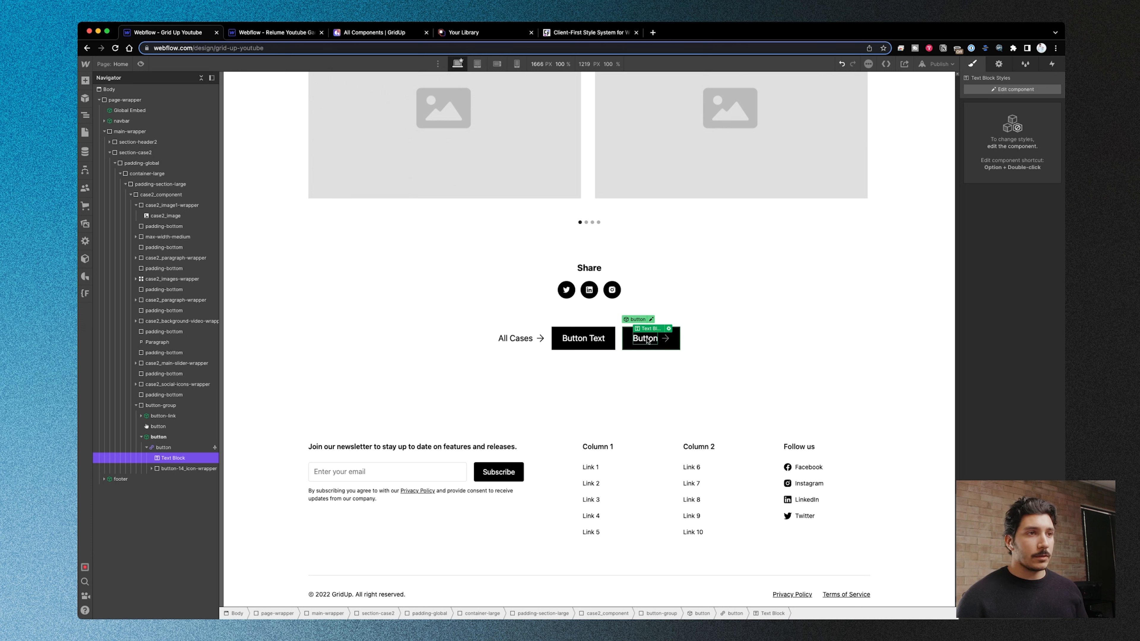
left_click(669, 329)
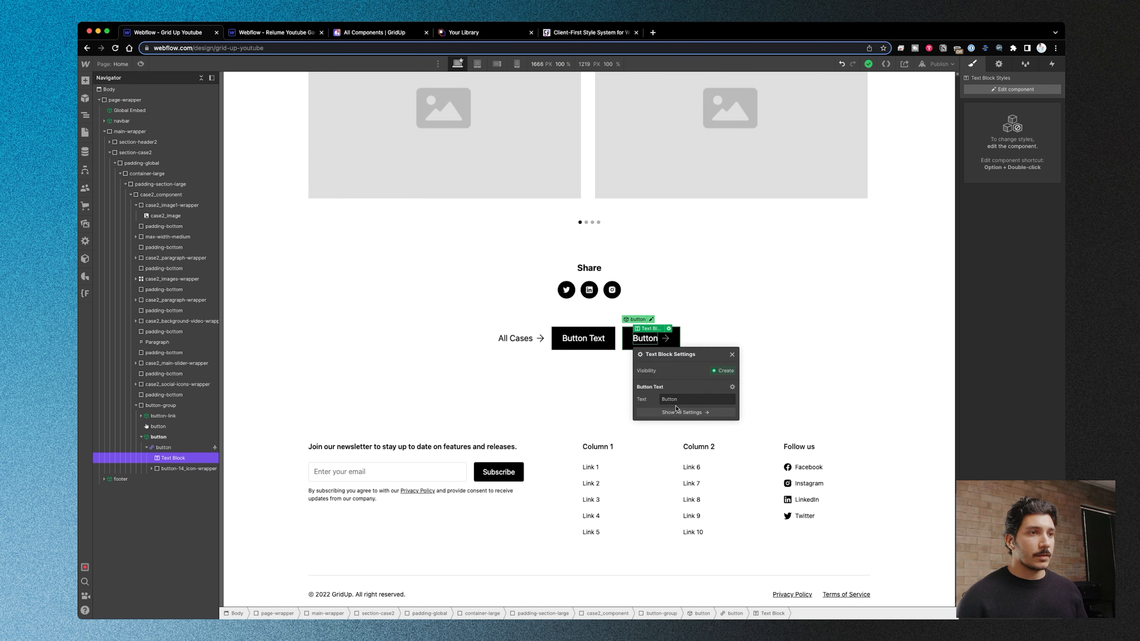
left_click(682, 400)
key("BackSpace")
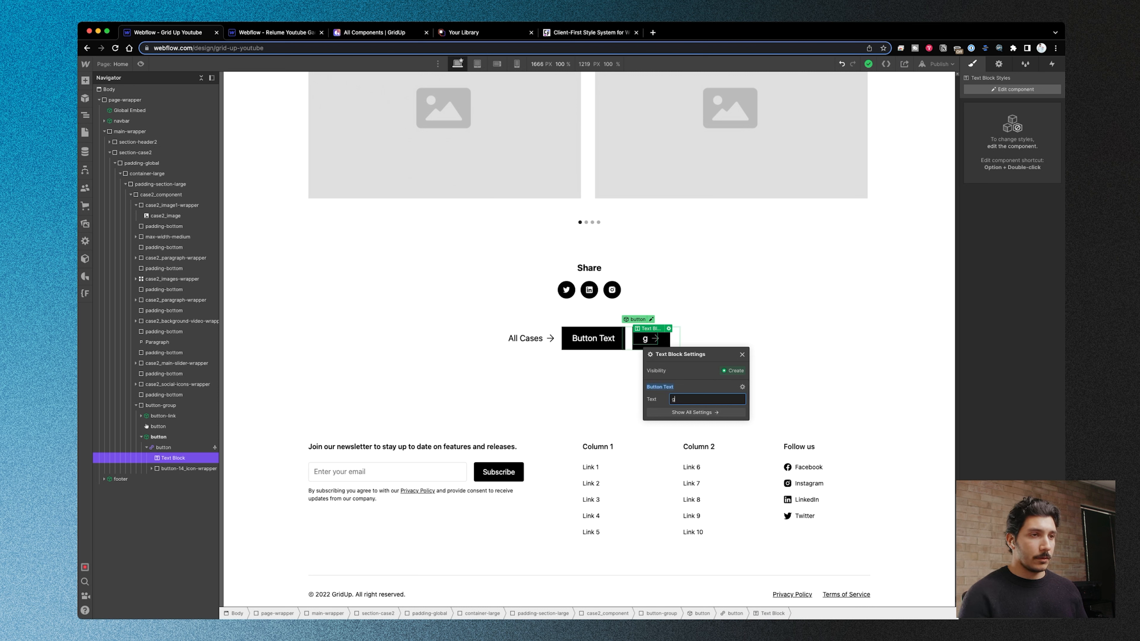
type("Go Here")
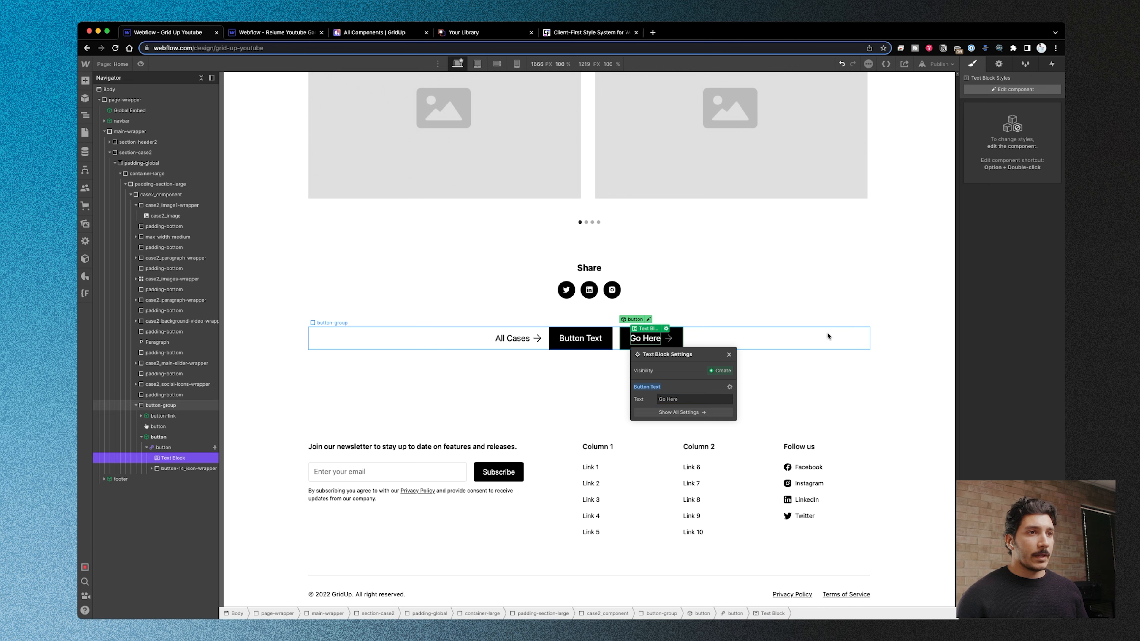
left_click(827, 333)
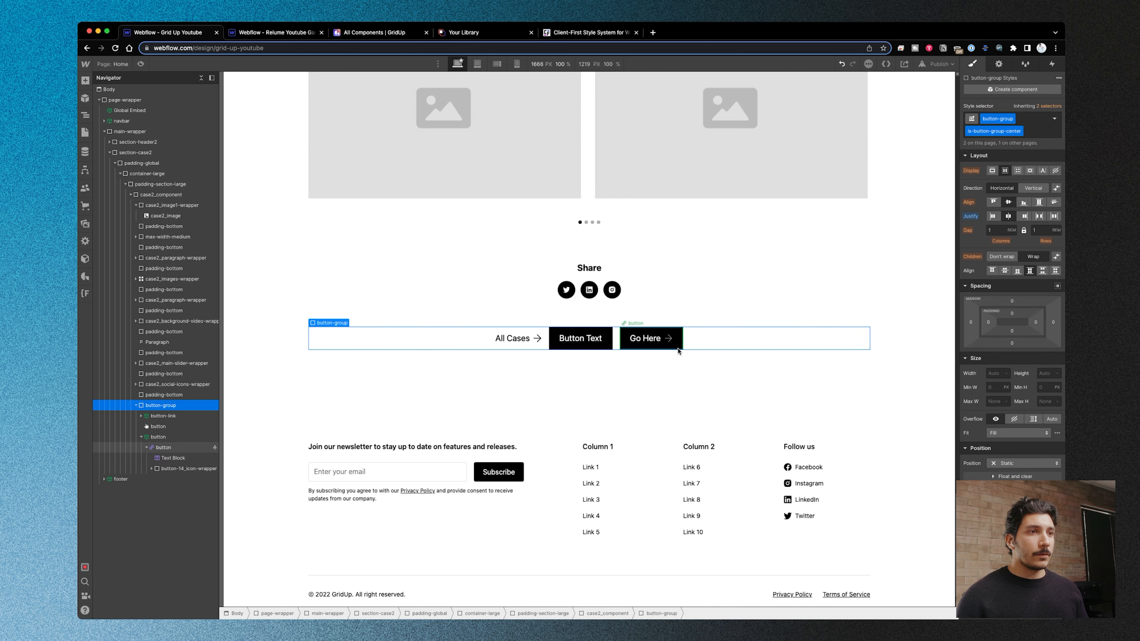
- Inspect the Go Here button's main component and its gu-button wrapper in component editing, and return to the instance
left_click(653, 338)
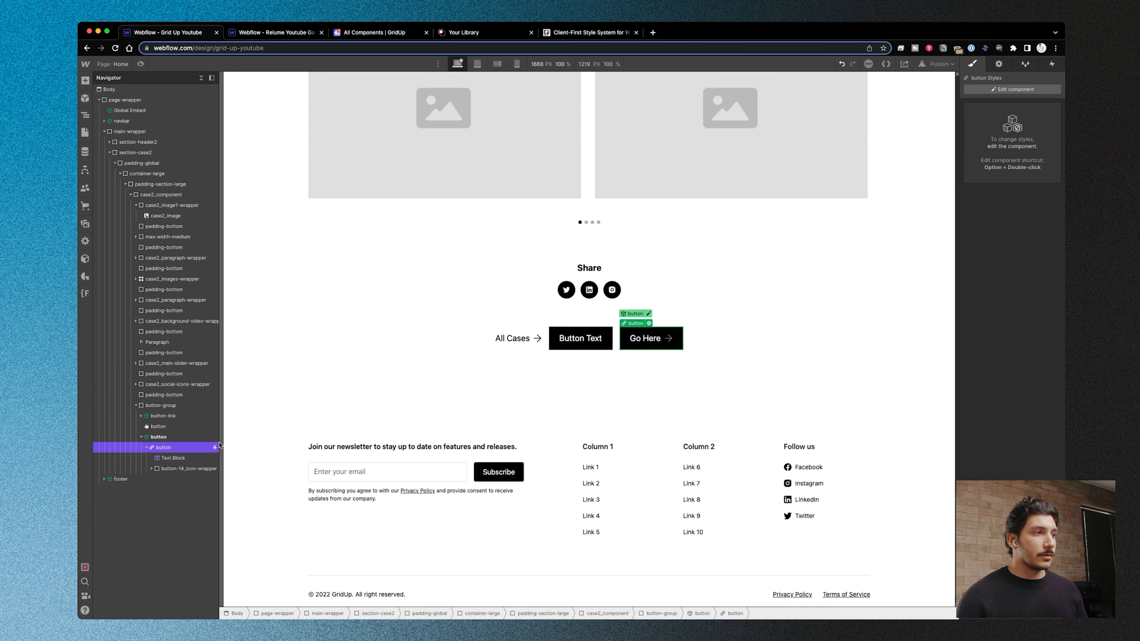
left_click(190, 437)
left_click(657, 323)
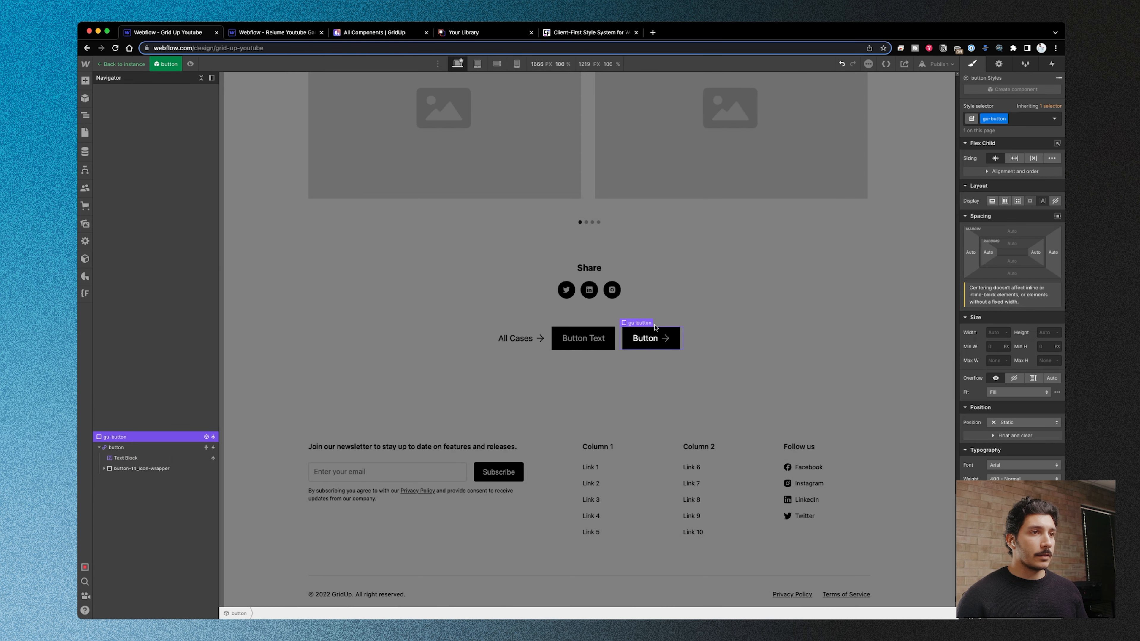
double_click(727, 366)
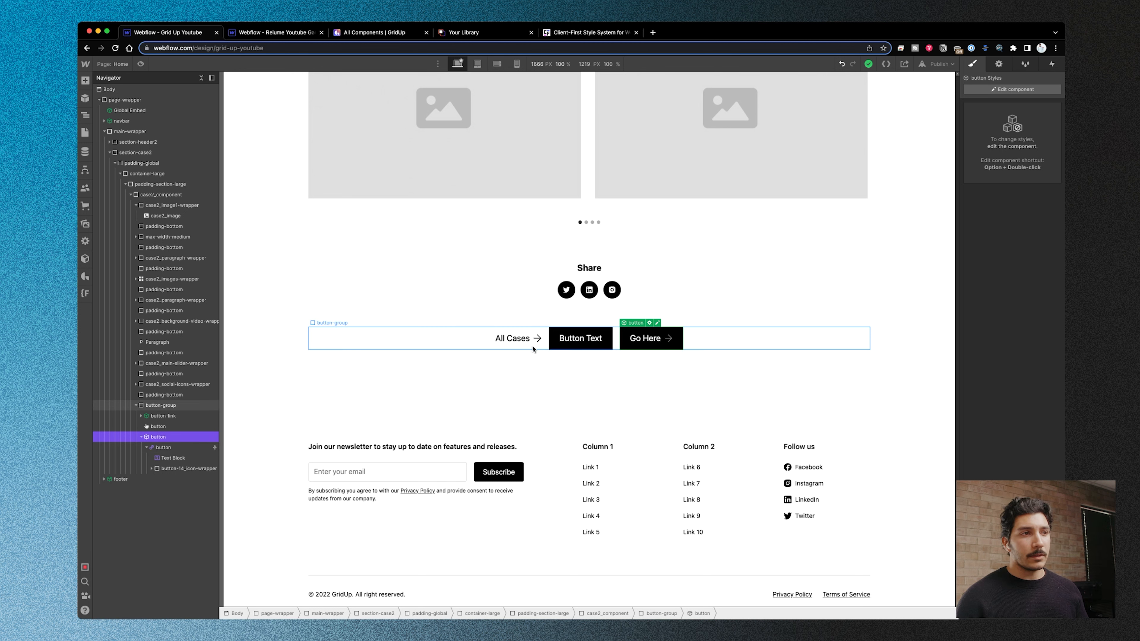
left_click(657, 324)
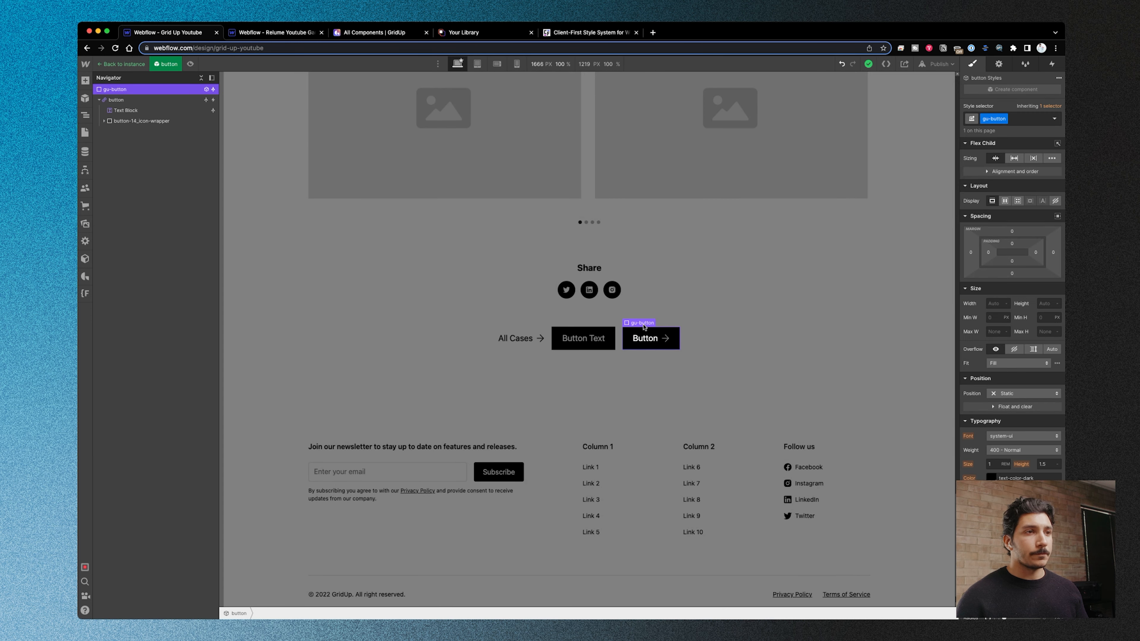
left_click(766, 340)
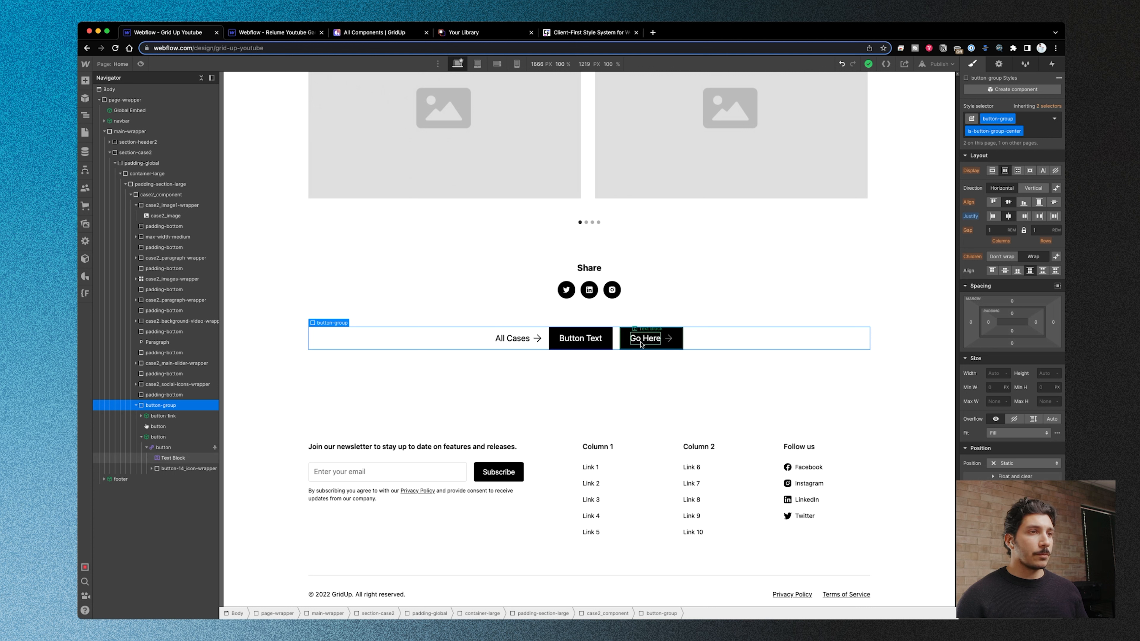
left_click(651, 344)
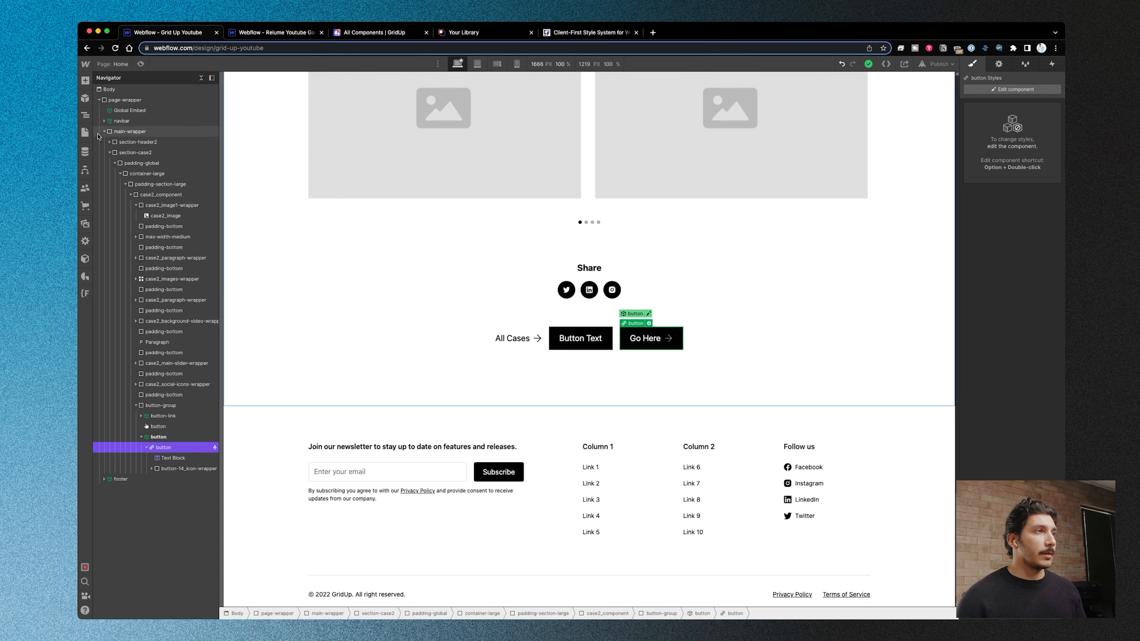
- View GridUp's page templates in the Designer and open the All Components page on the GridUp website
left_click(85, 276)
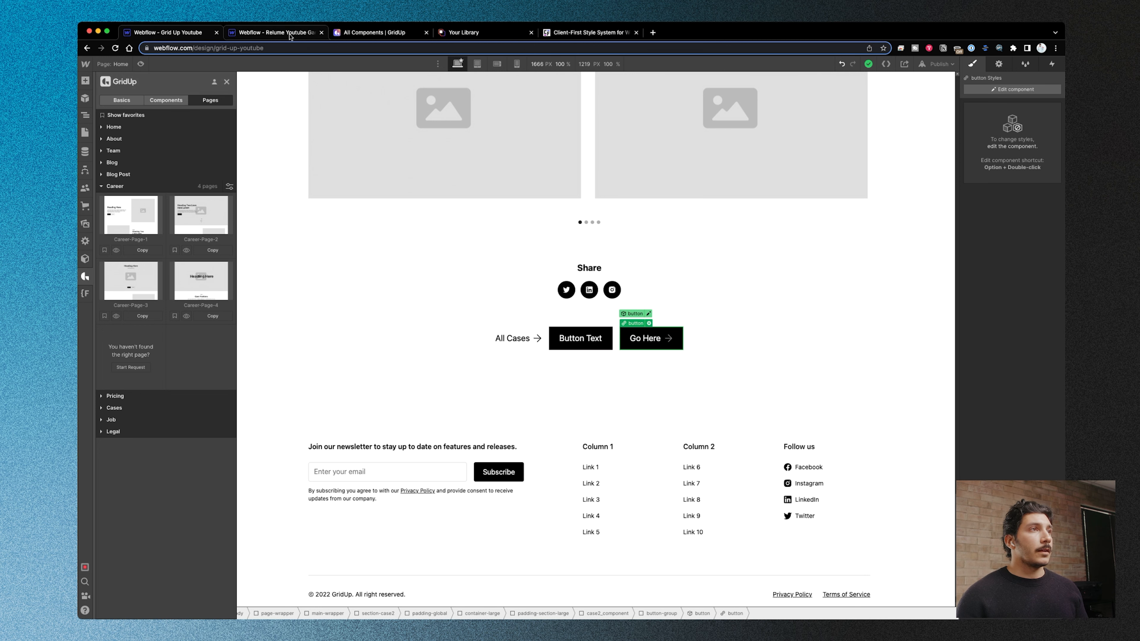
left_click(372, 34)
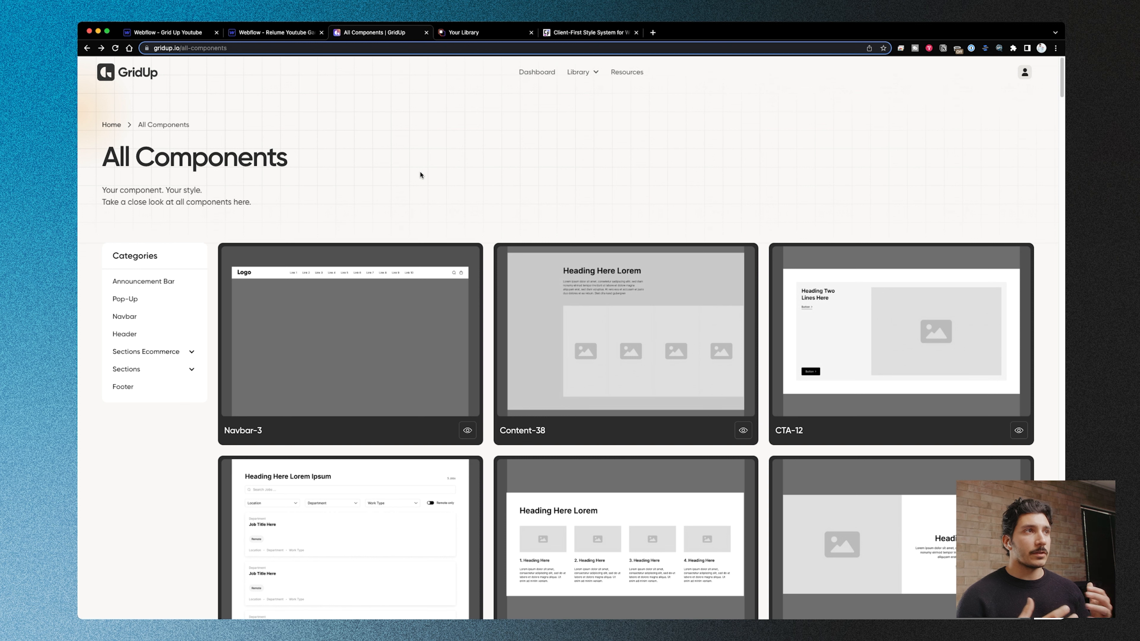
- Switch to the Relume Library, browse its marketing component categories and open Long Form Content Sections
left_click(474, 33)
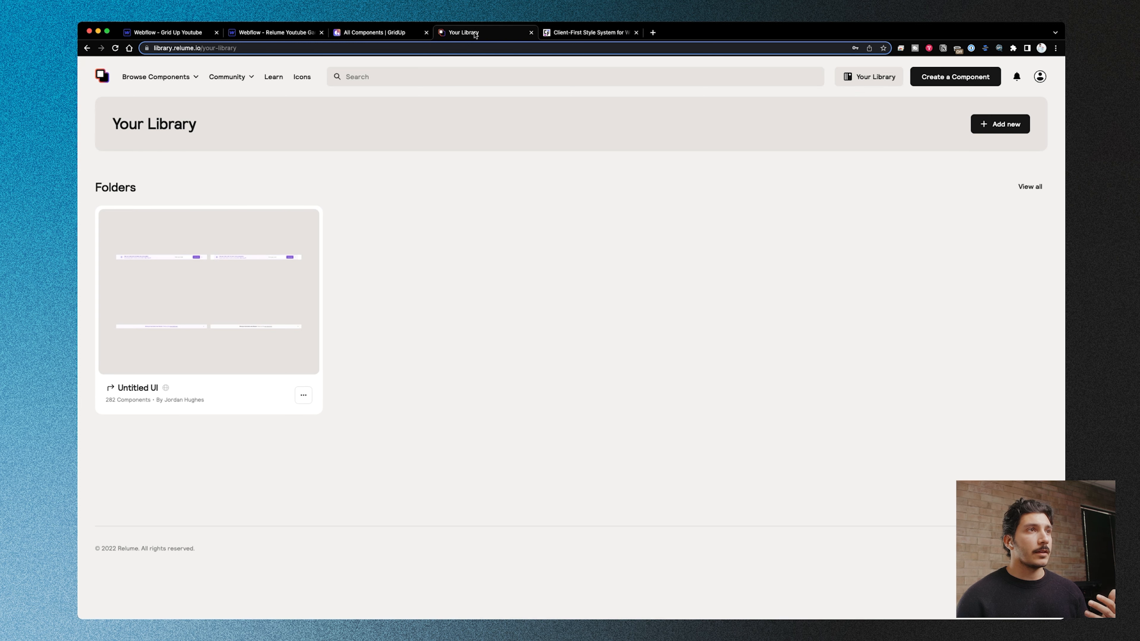
left_click(173, 77)
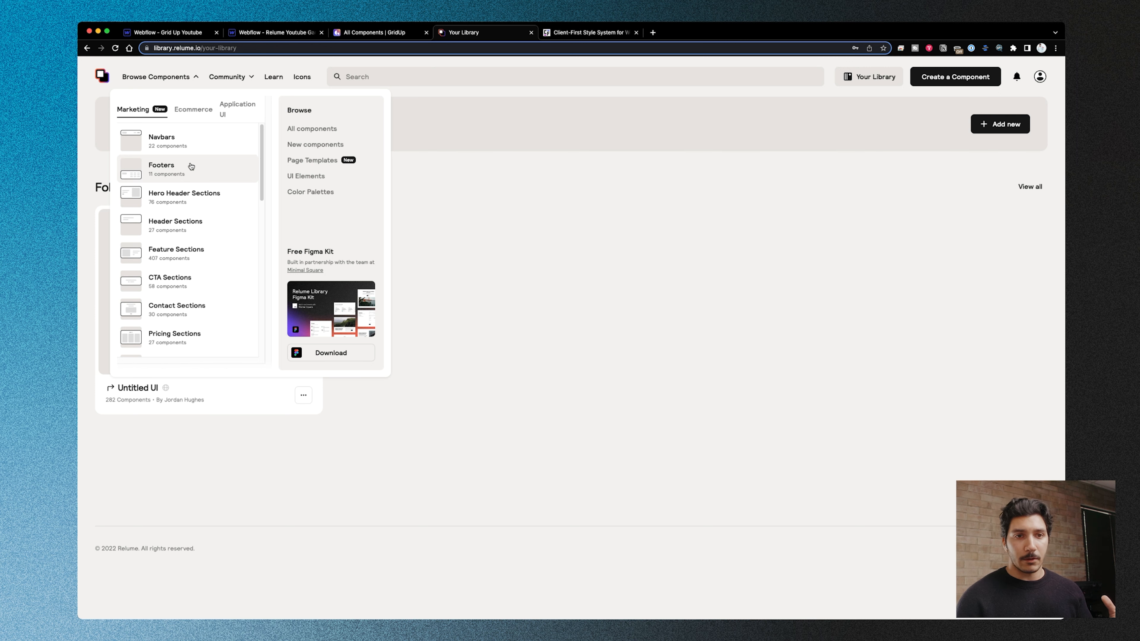
scroll(211, 233, "down", 10)
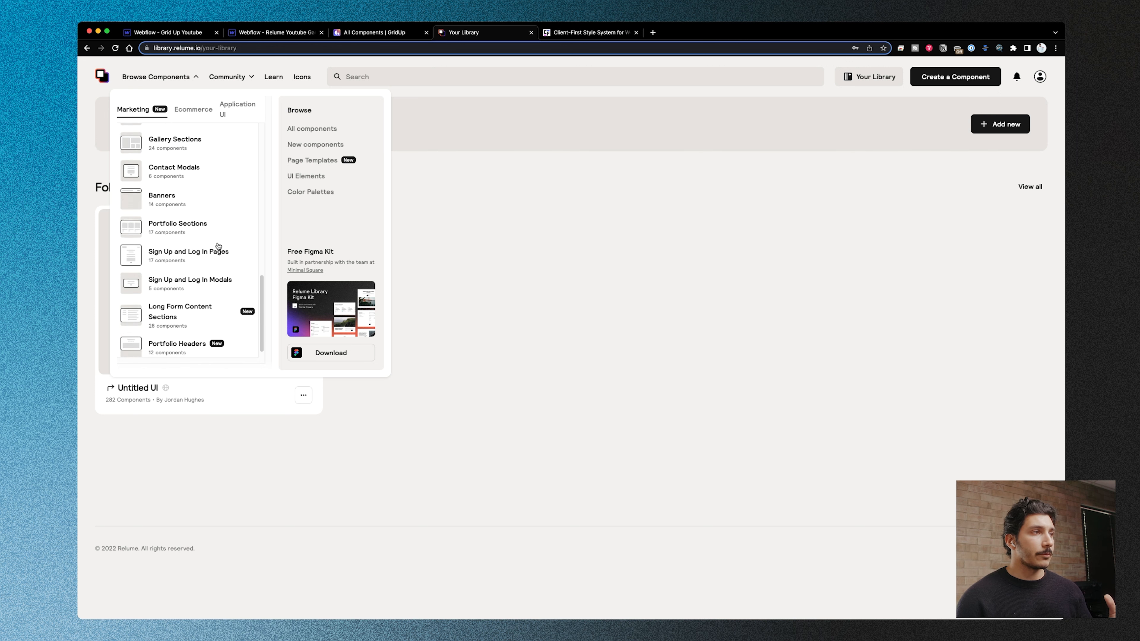
left_click(202, 294)
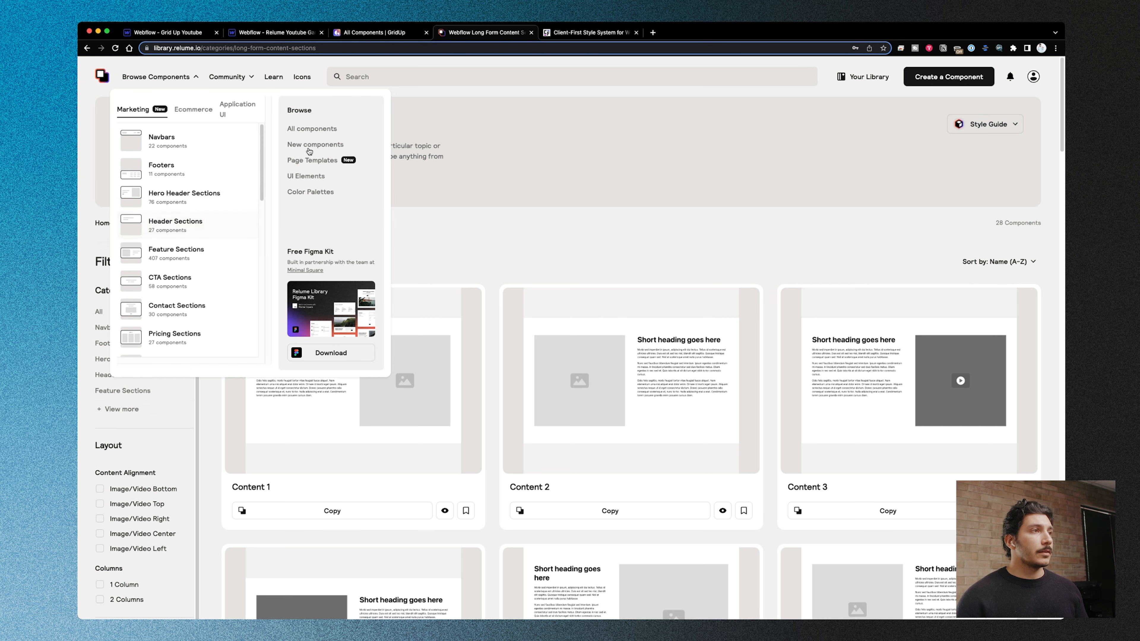
- Browse Relume's component categories again and open Hero Header Sections
left_click(176, 79)
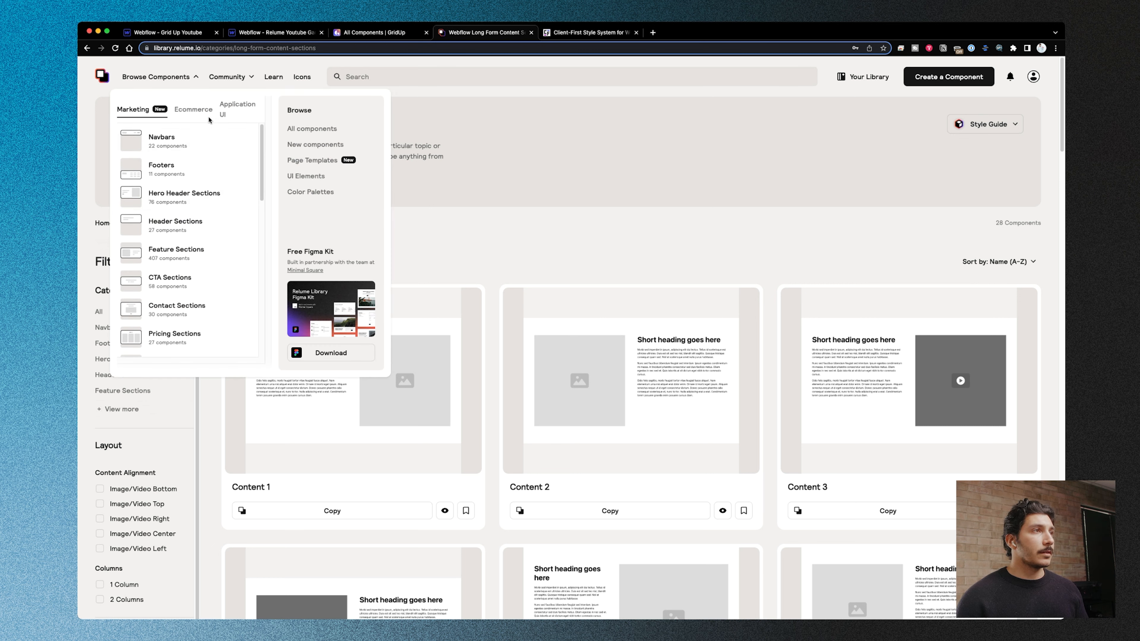
scroll(211, 200, "down", 2)
scroll(211, 200, "down", 5)
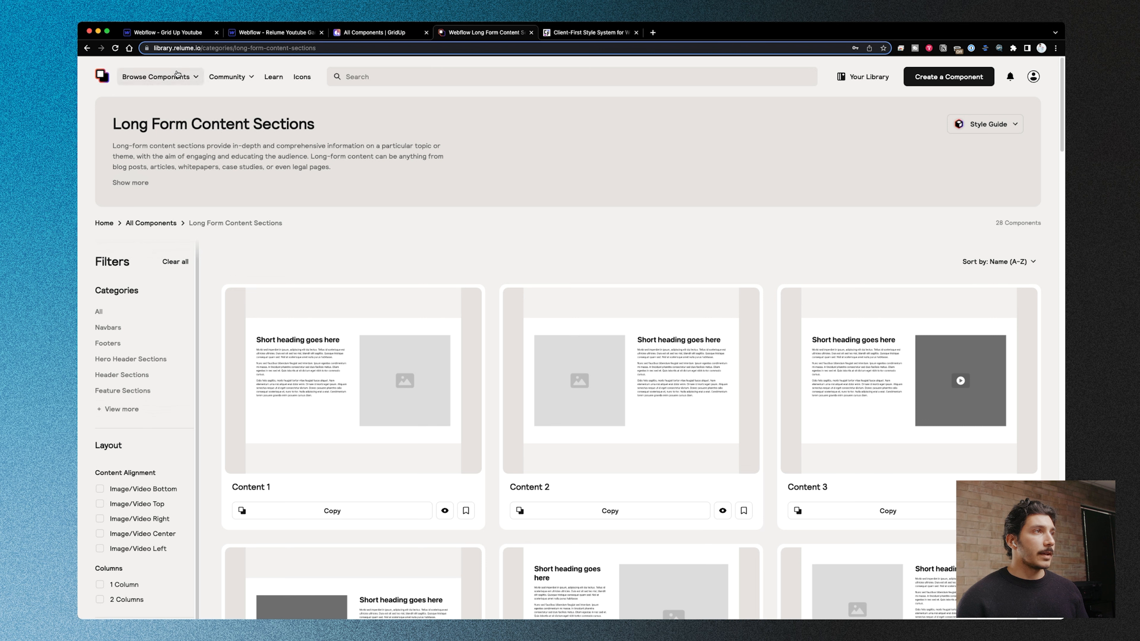
mouse_move(175, 77)
scroll(172, 178, "up", 4)
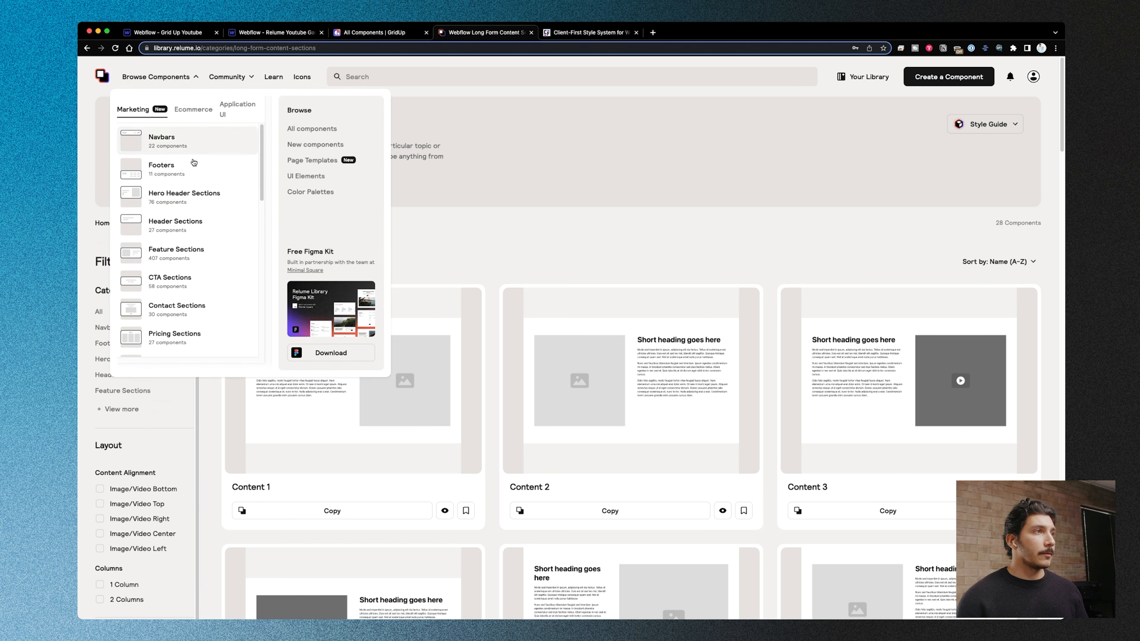
left_click(188, 146)
- Expand the category list and filter the hero header sections to Uncommon components only
left_click(134, 408)
scroll(196, 319, "down", 6)
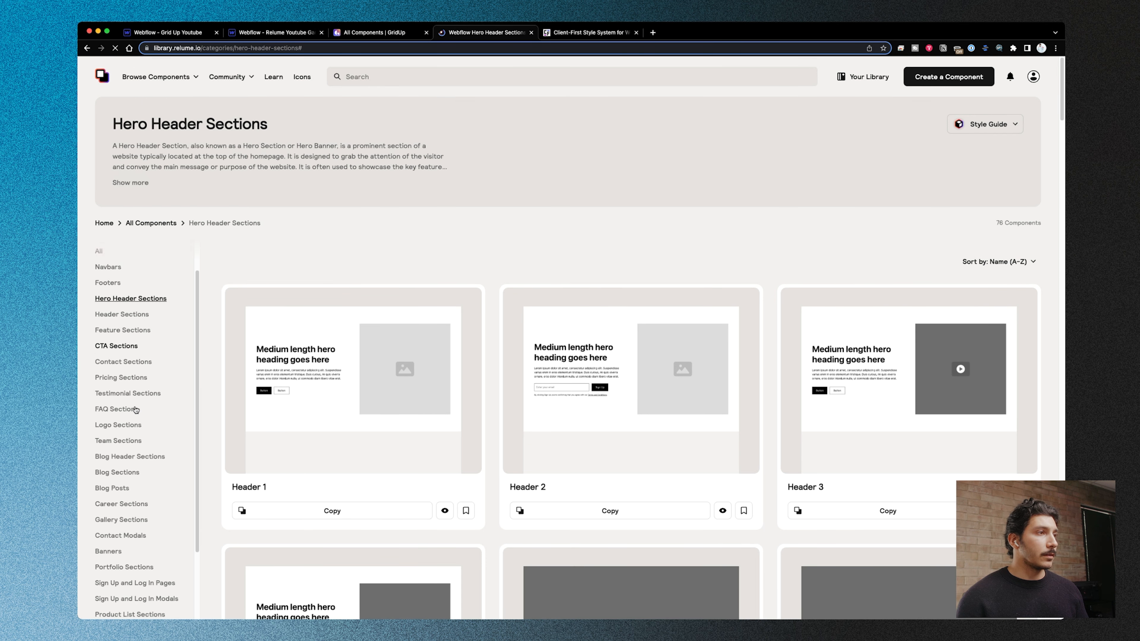
scroll(197, 319, "down", 10)
left_click(101, 578)
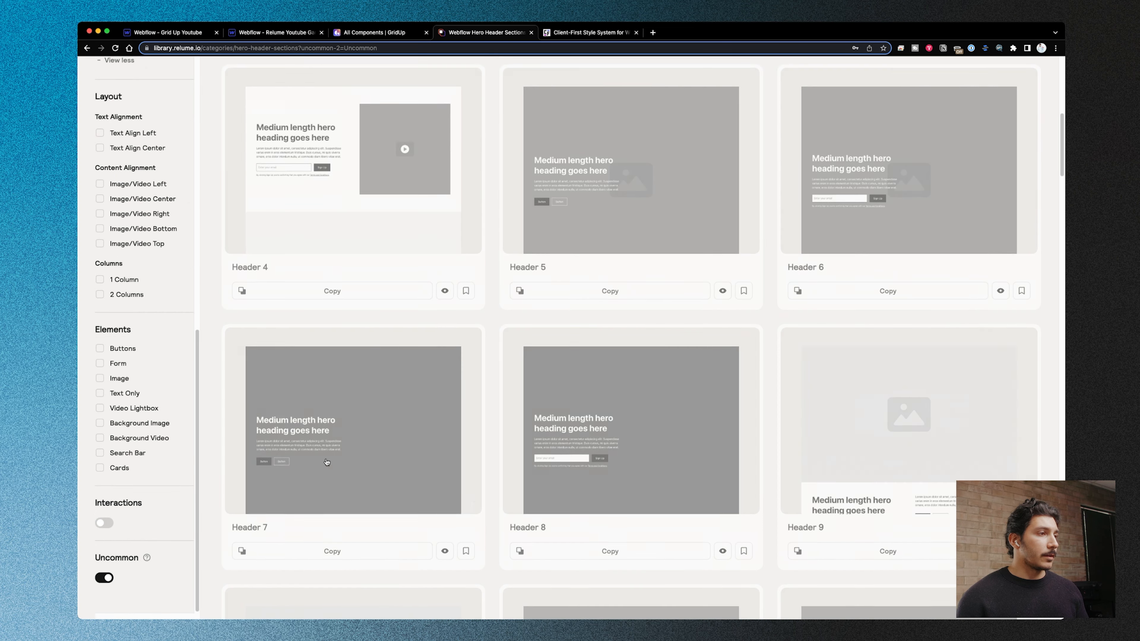
scroll(486, 259, "up", 2)
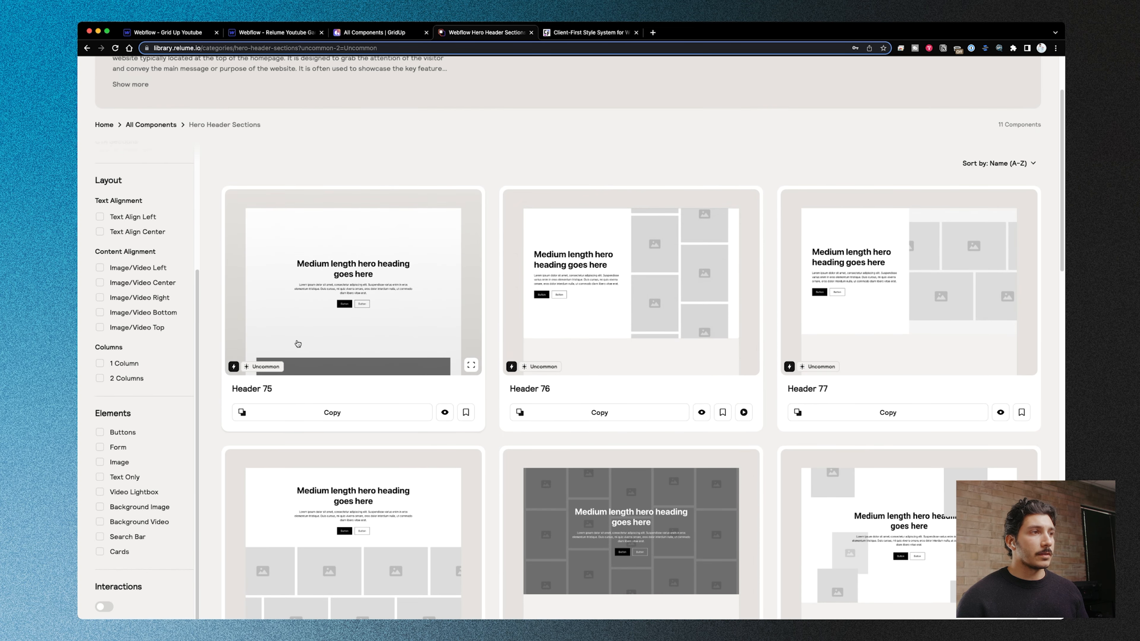
- Look through the uncommon hero header components from Header 75 to Header 103
scroll(922, 349, "down", 8)
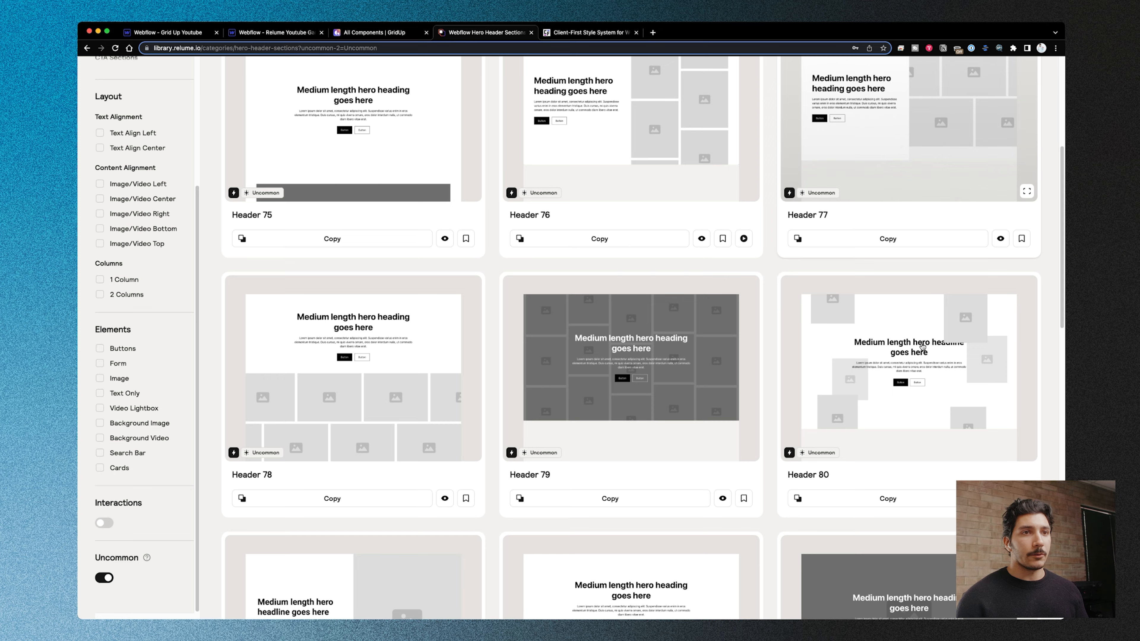
scroll(629, 331, "down", 12)
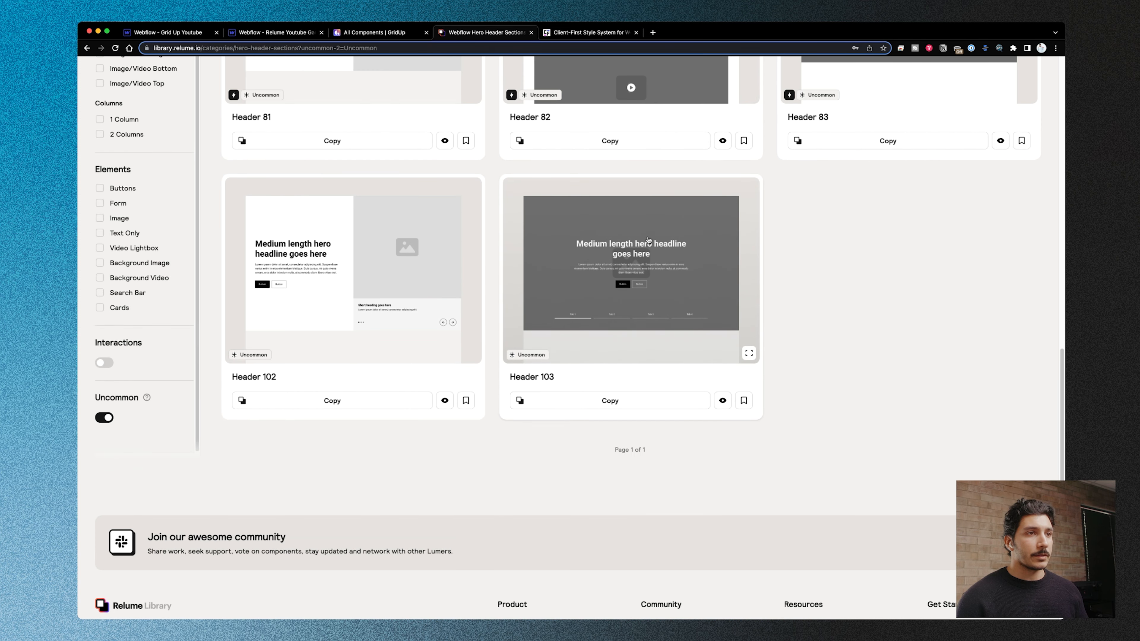
scroll(808, 296, "up", 20)
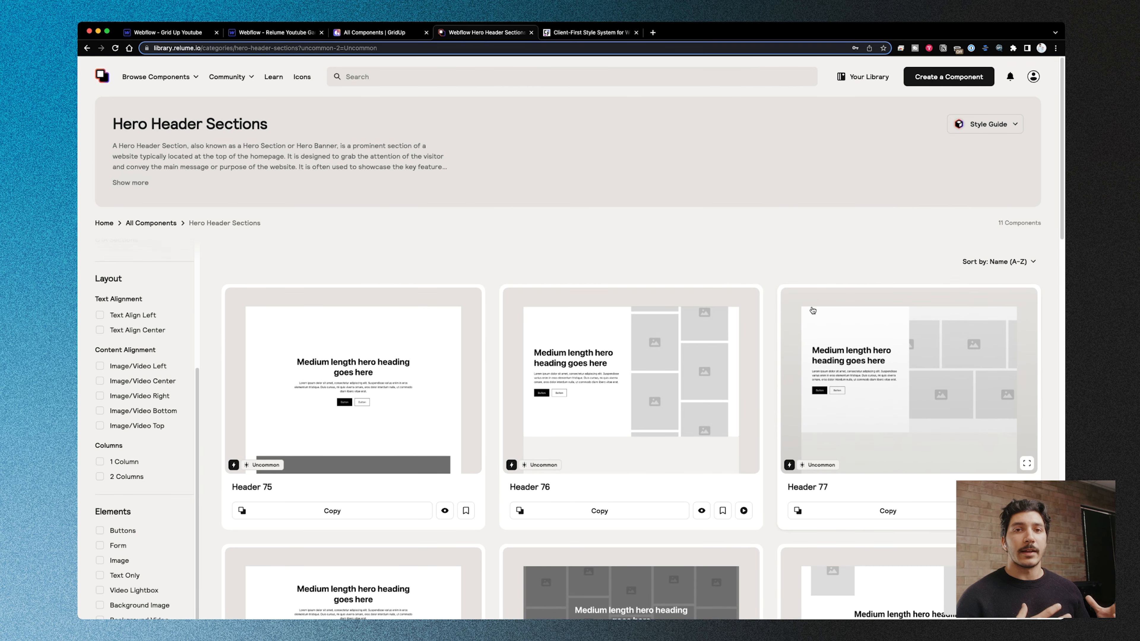
- Open Relume Icons, browse the Google Material Icons collection and view the copy and download options of the baseline-9k icon
left_click(813, 310)
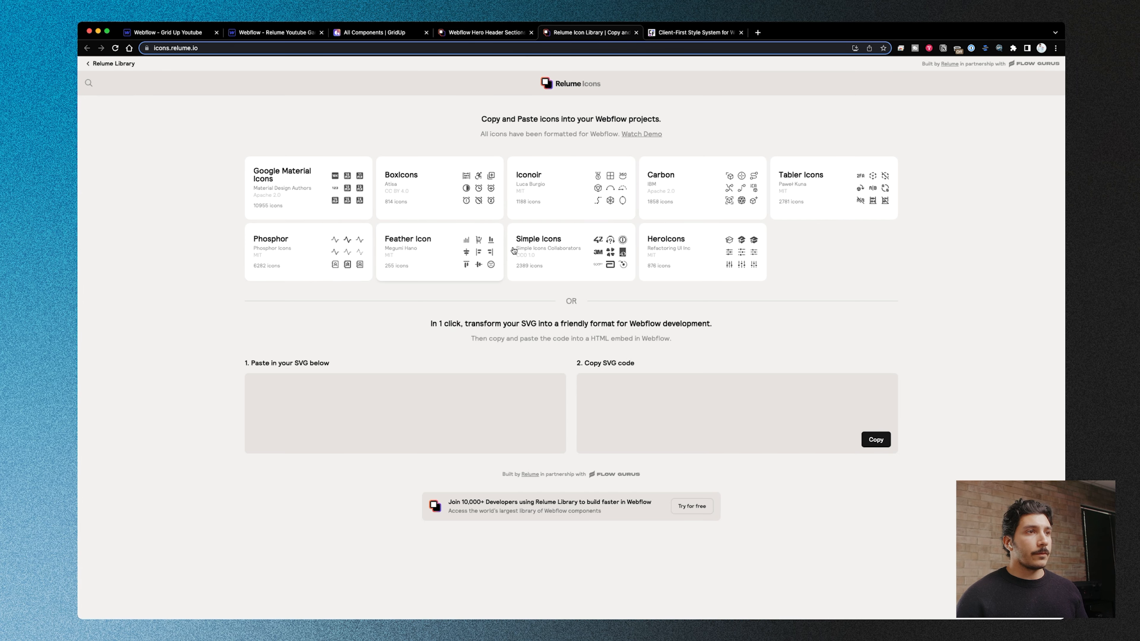
left_click(346, 192)
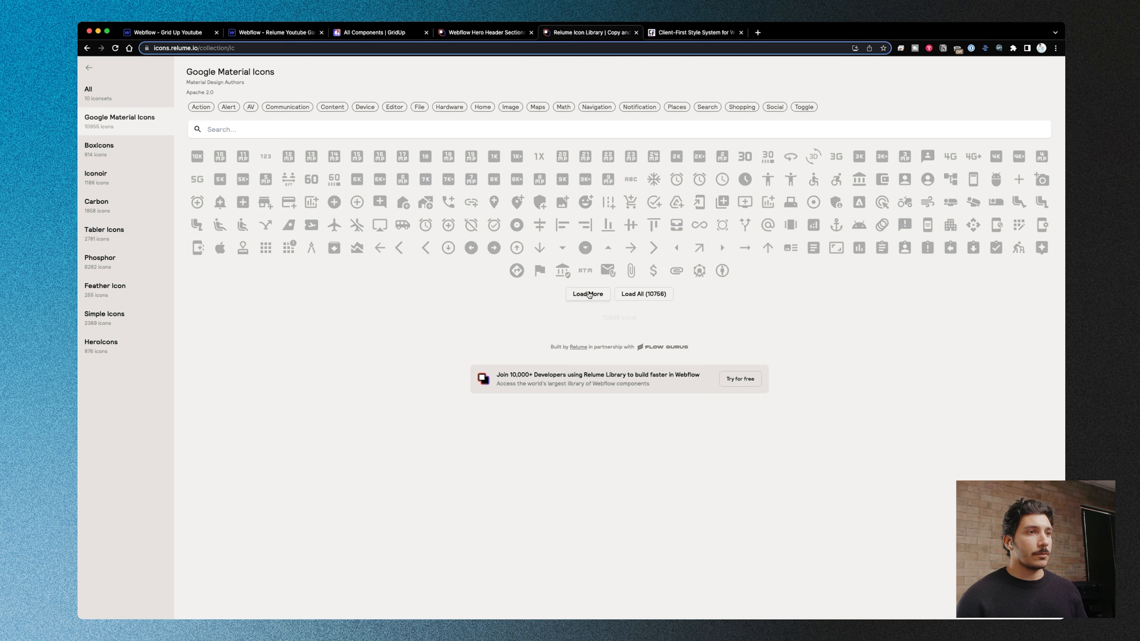
left_click(562, 180)
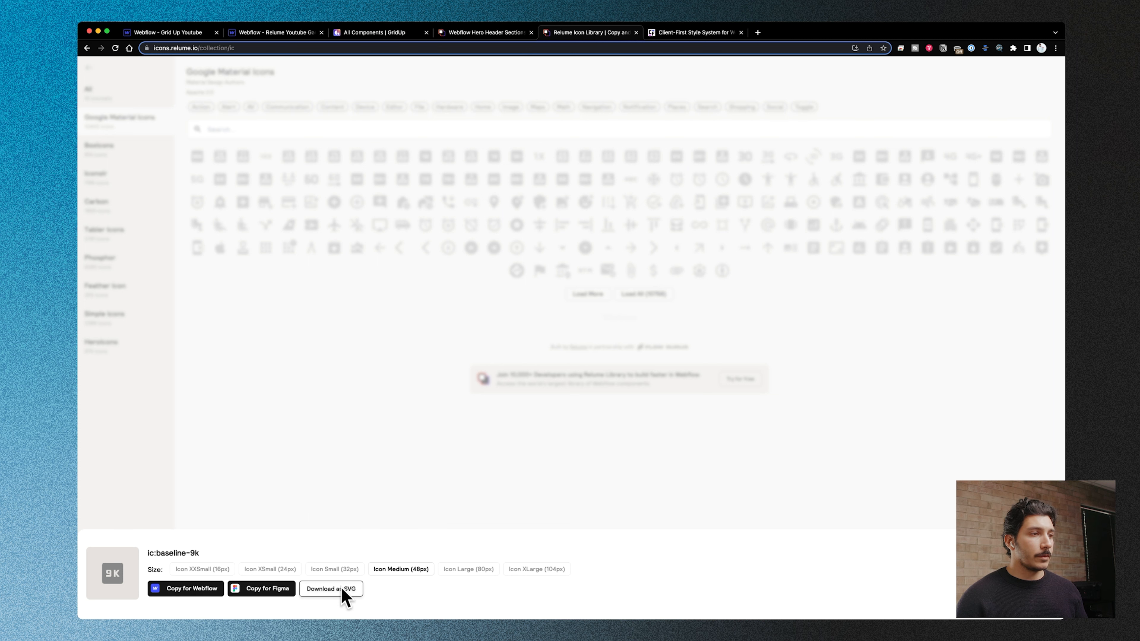
left_click(346, 418)
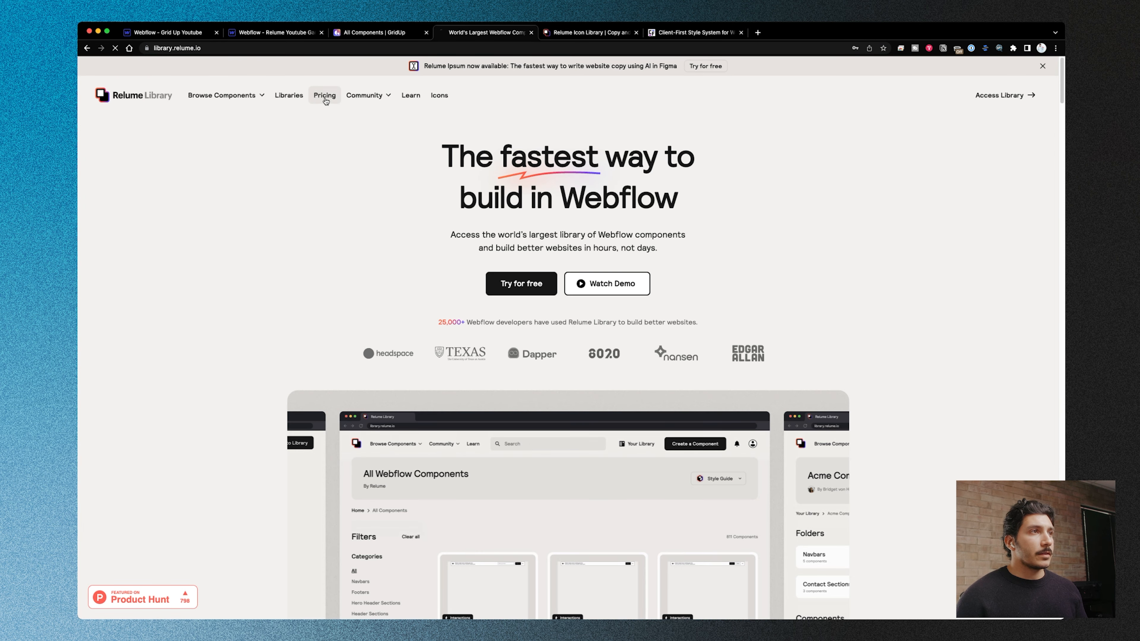
- Open Relume Library's pricing page and compare the Free, Starter and Pro plans with monthly billing
left_click(326, 97)
scroll(394, 224, "down", 5)
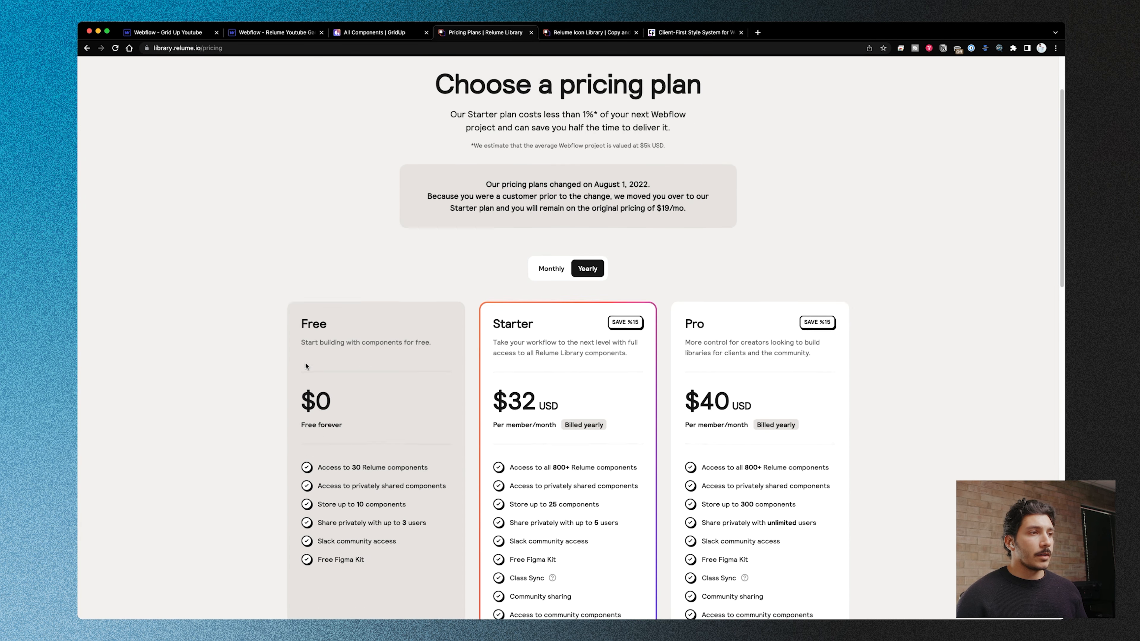
left_click(545, 180)
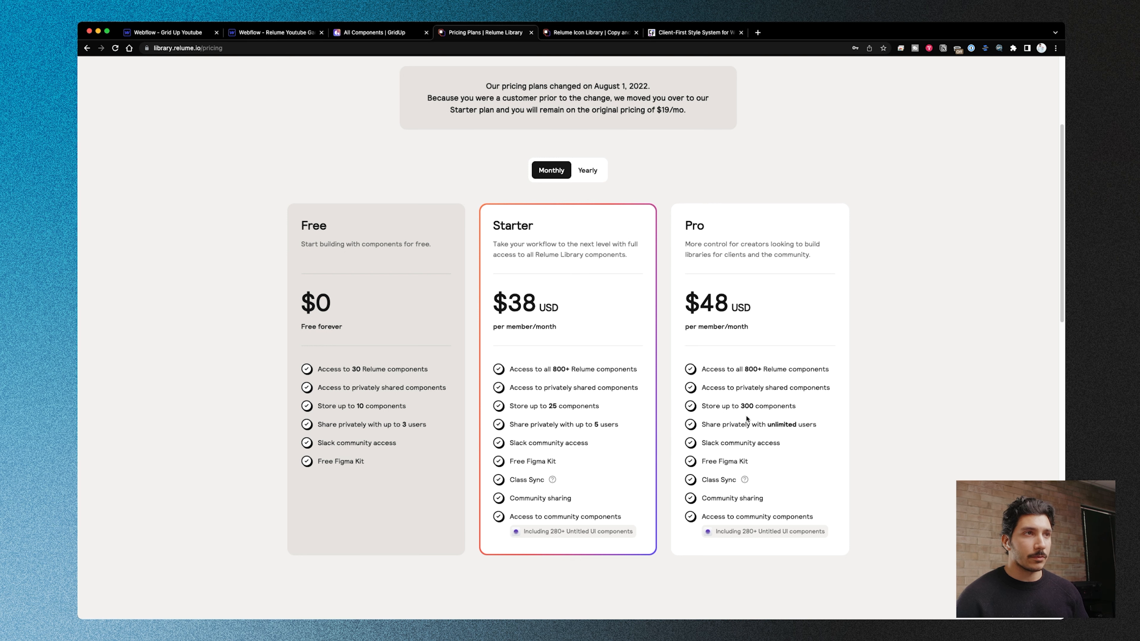
scroll(737, 433, "down", 5)
scroll(738, 433, "up", 7)
- Switch to the GridUp website, open its Dashboard and look through the page down to the footer
left_click(374, 33)
left_click(290, 46)
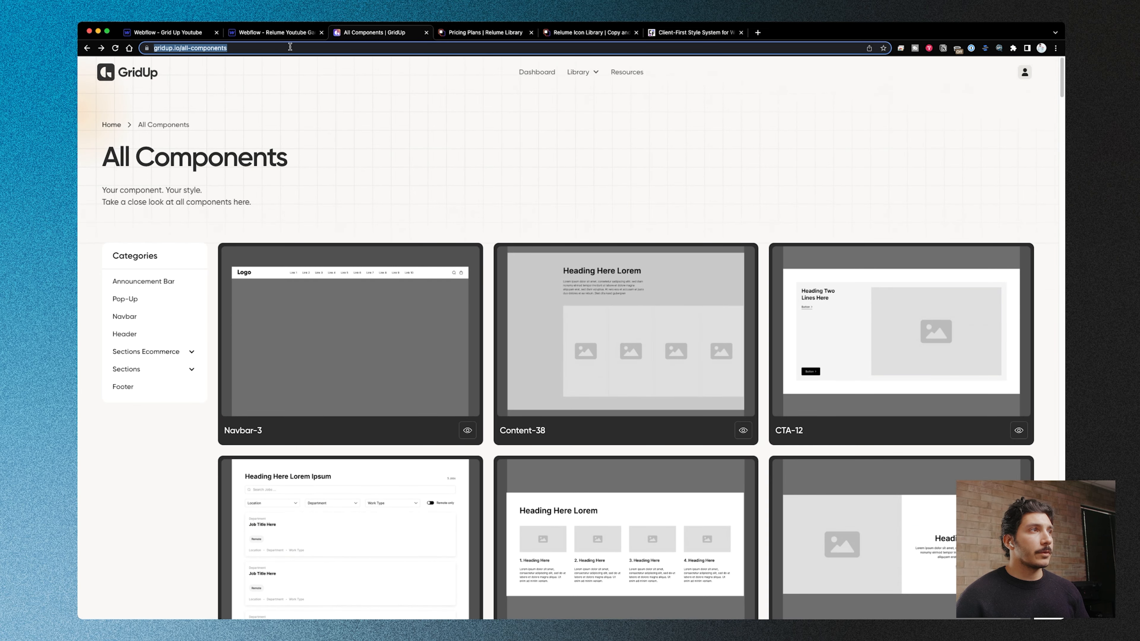
left_click(538, 73)
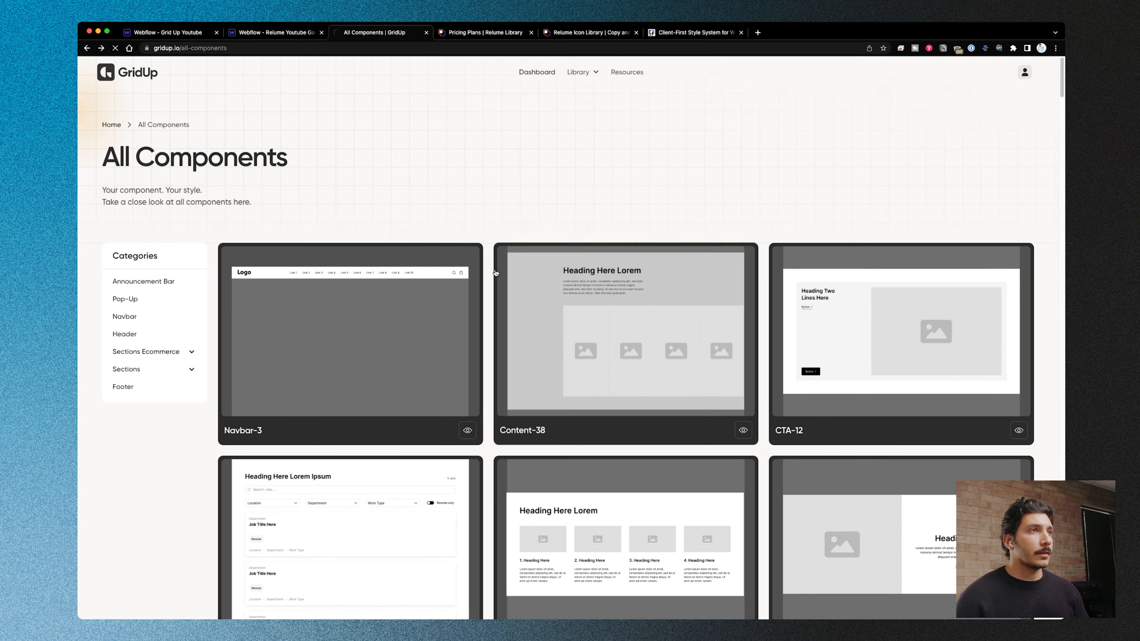
scroll(594, 236, "down", 15)
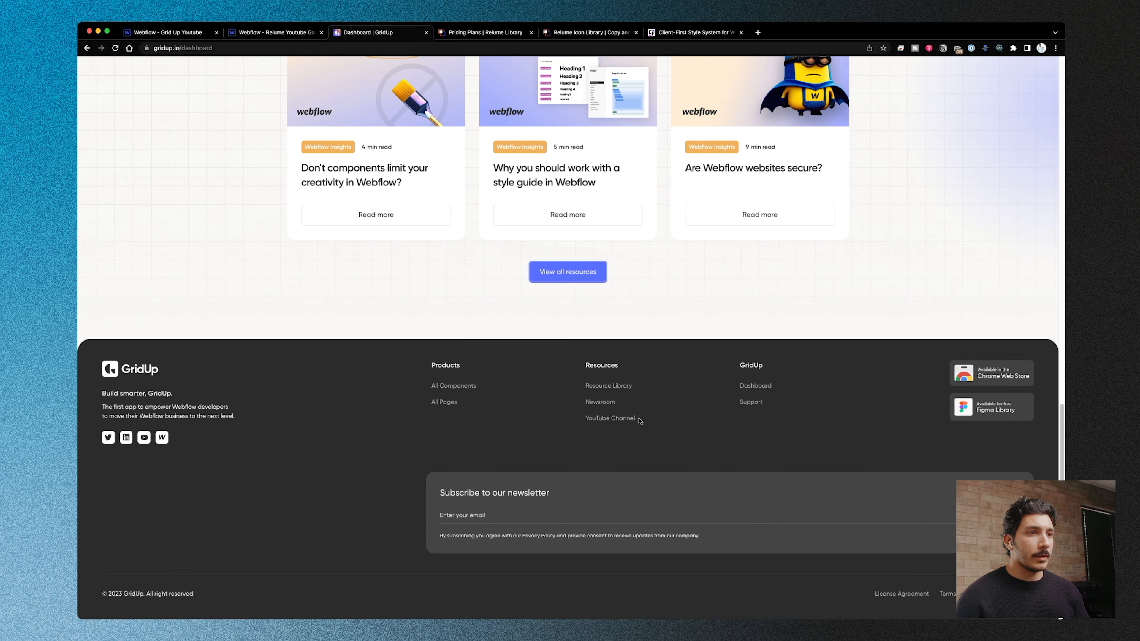
scroll(504, 340, "up", 15)
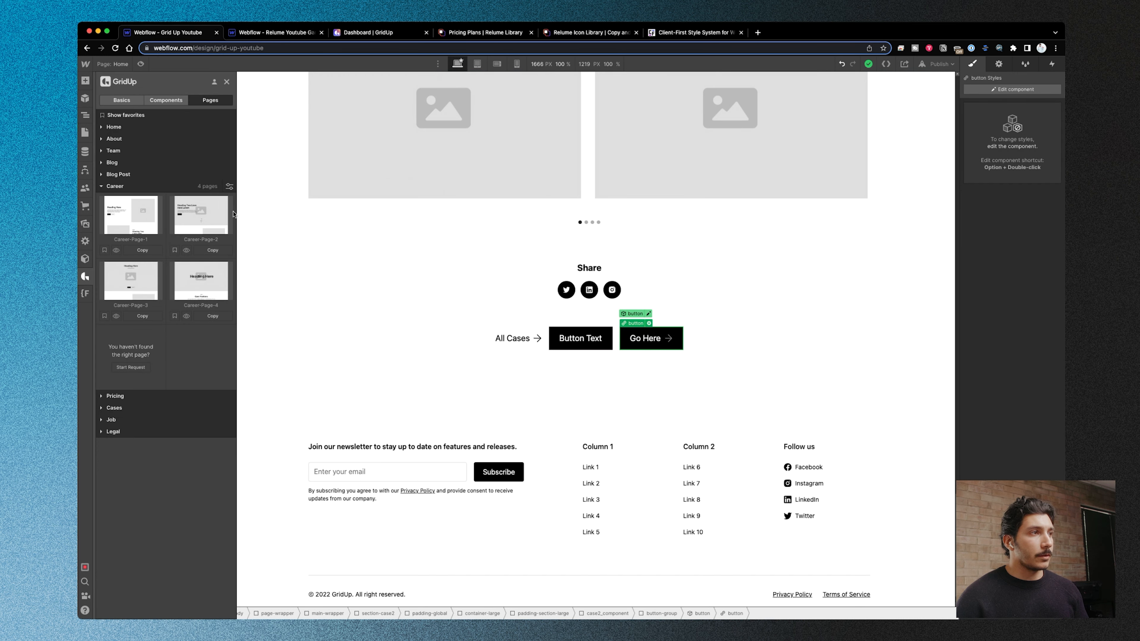
mouse_move(233, 216)
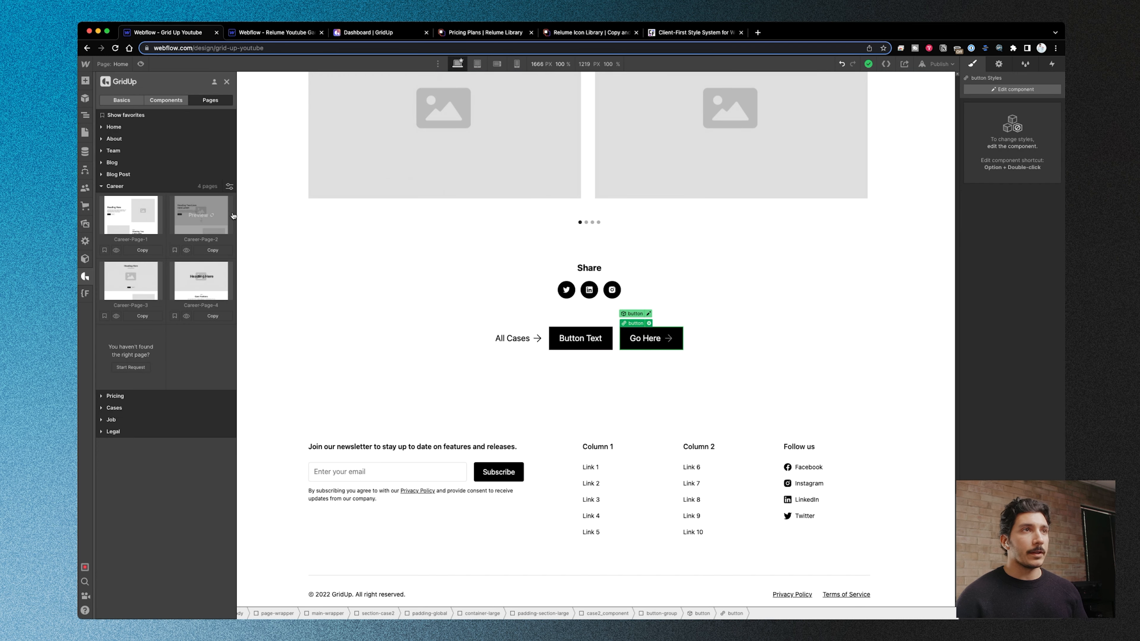
mouse_move(207, 276)
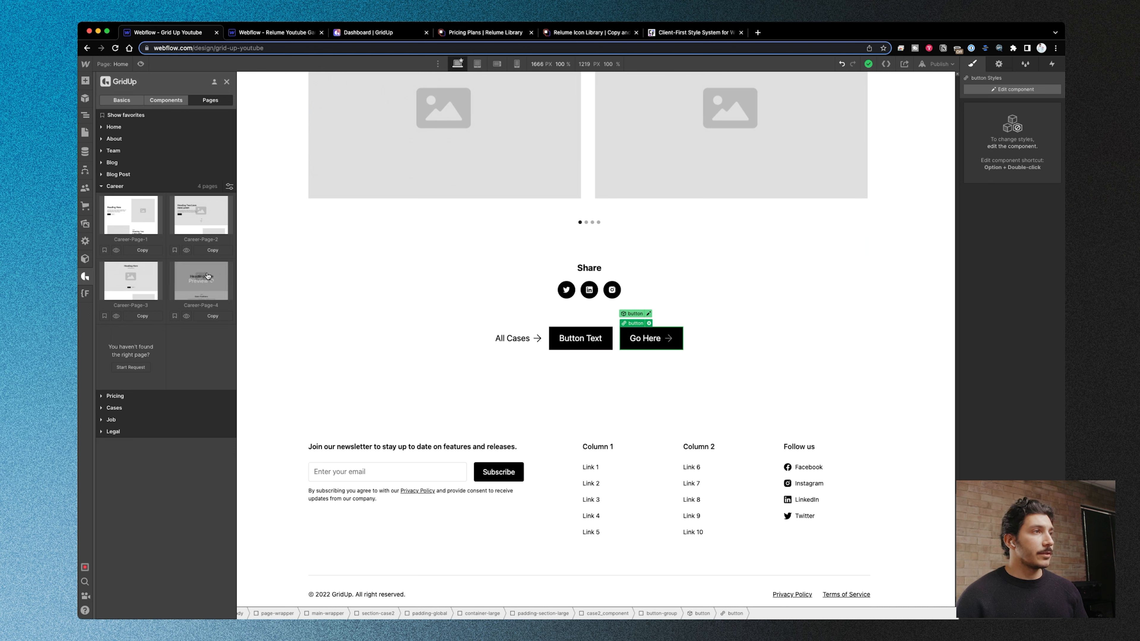